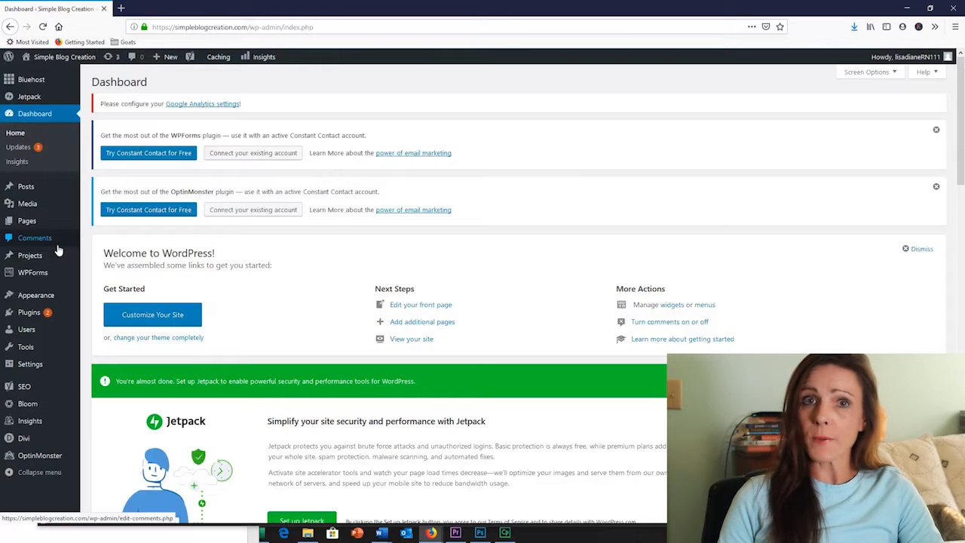
Add a new page titled "Home Page" and start building it from scratch with Divi Builder
mouse_move(26, 219)
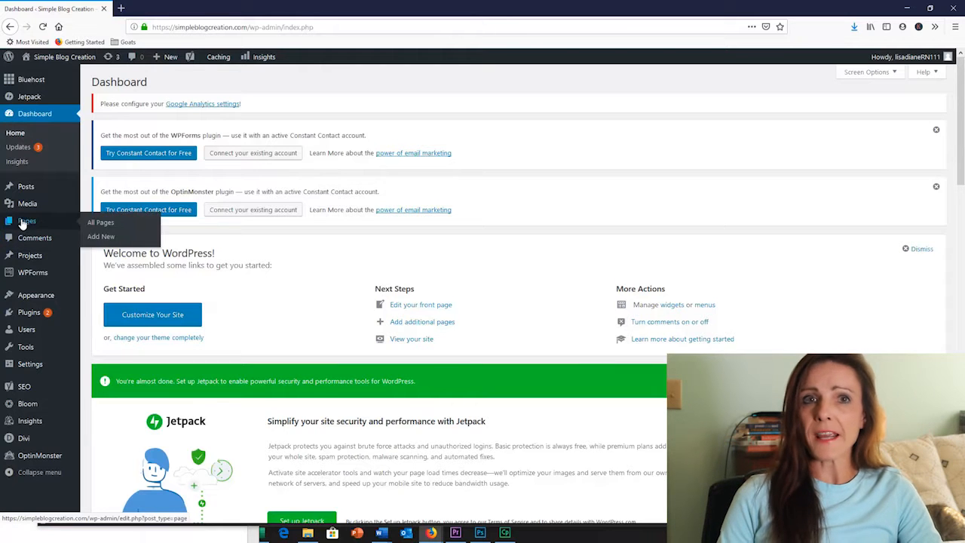
left_click(98, 238)
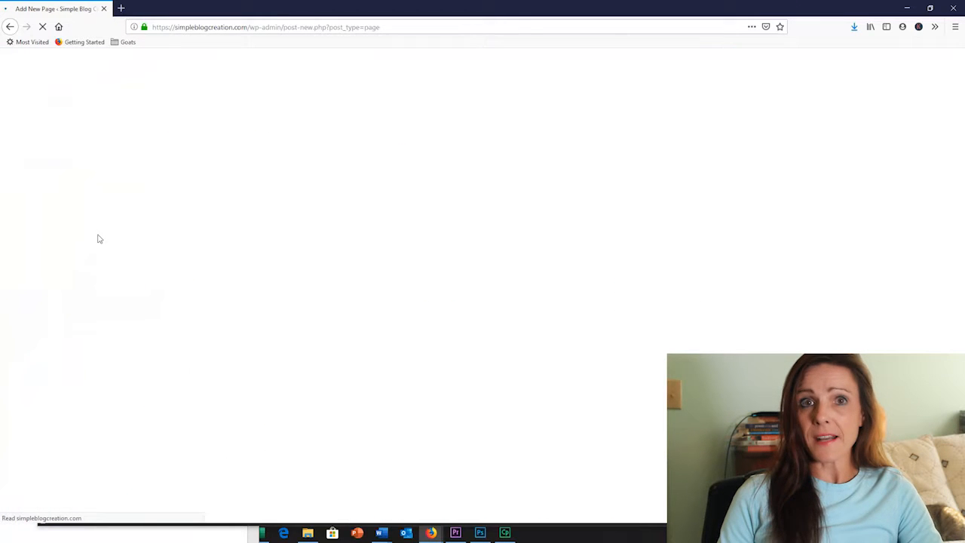
type("Home Page")
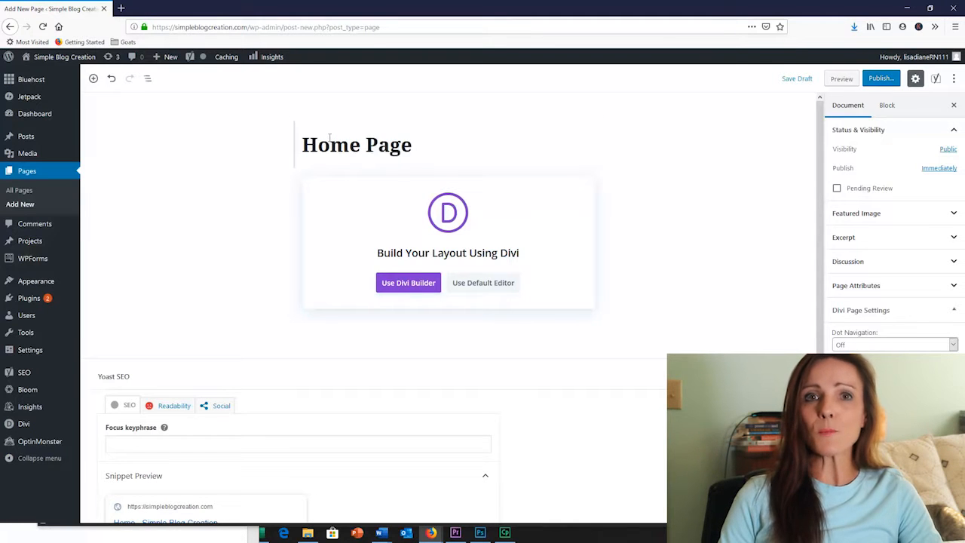
left_click(410, 285)
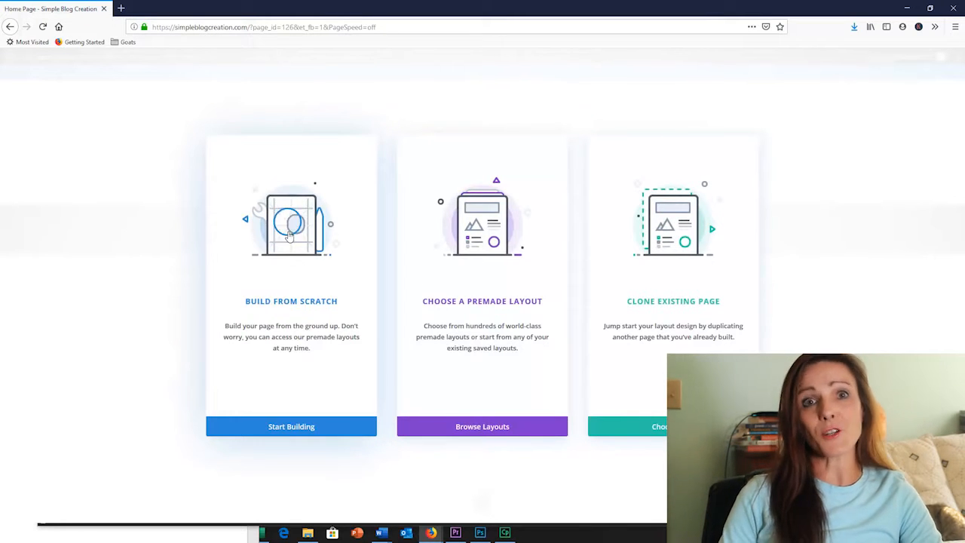
left_click(290, 236)
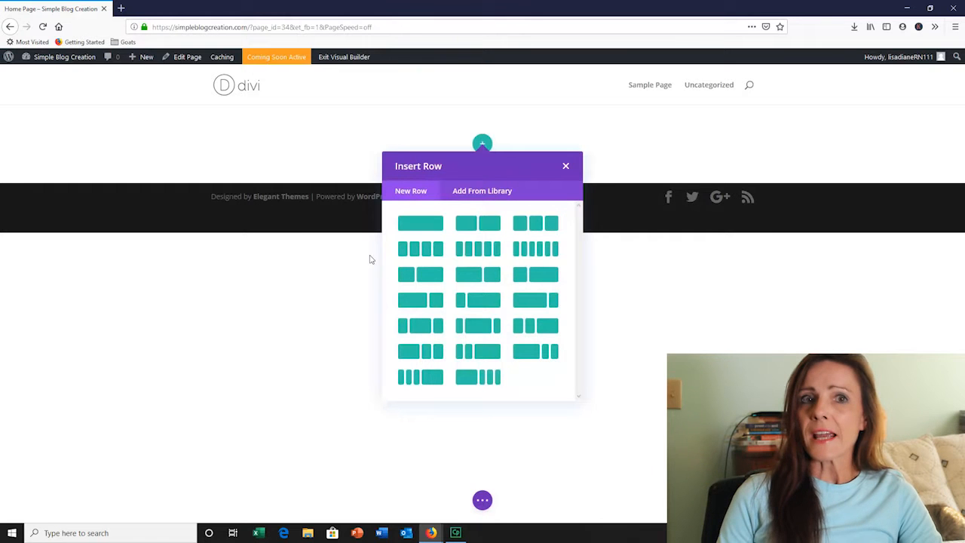
Insert a single-column row with a Text module into the page's first section
left_click(421, 225)
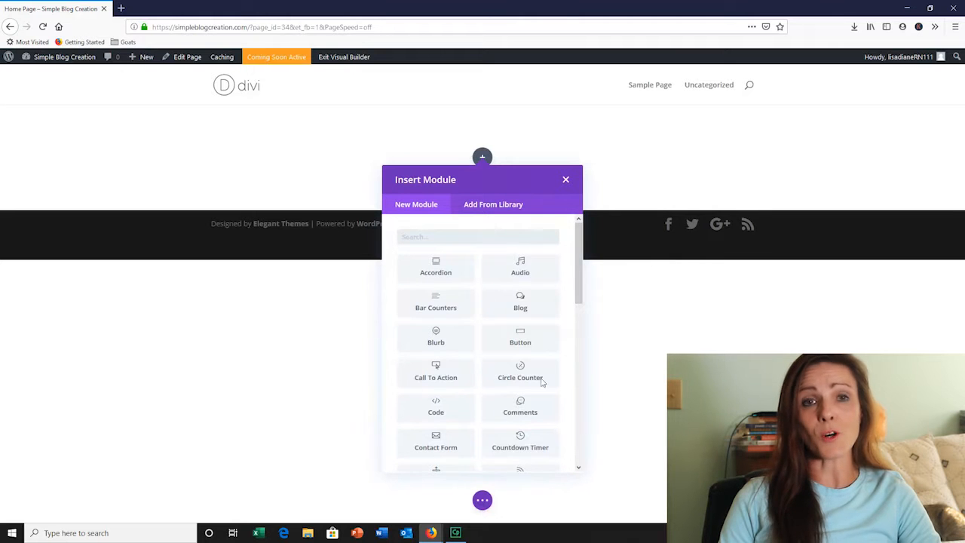
left_click_drag(579, 298, 581, 450)
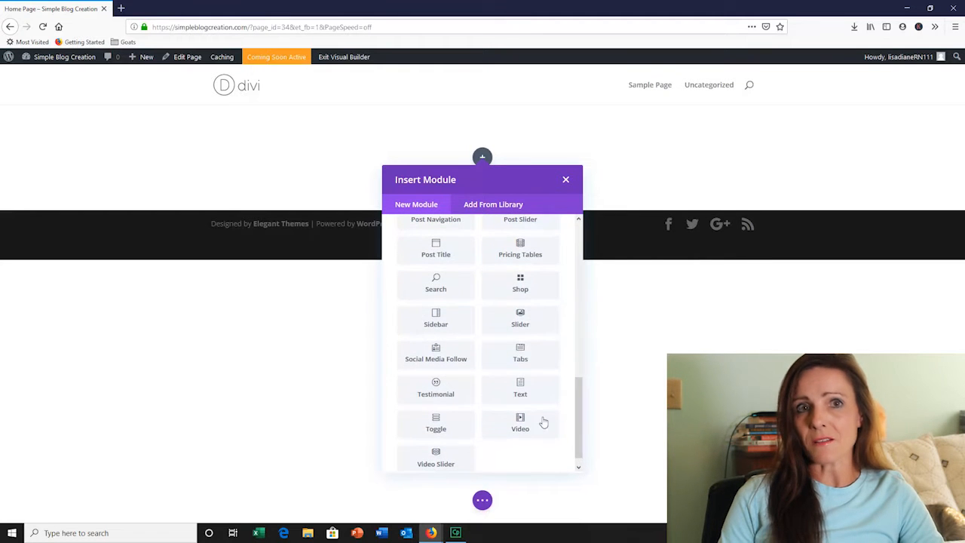
left_click(521, 390)
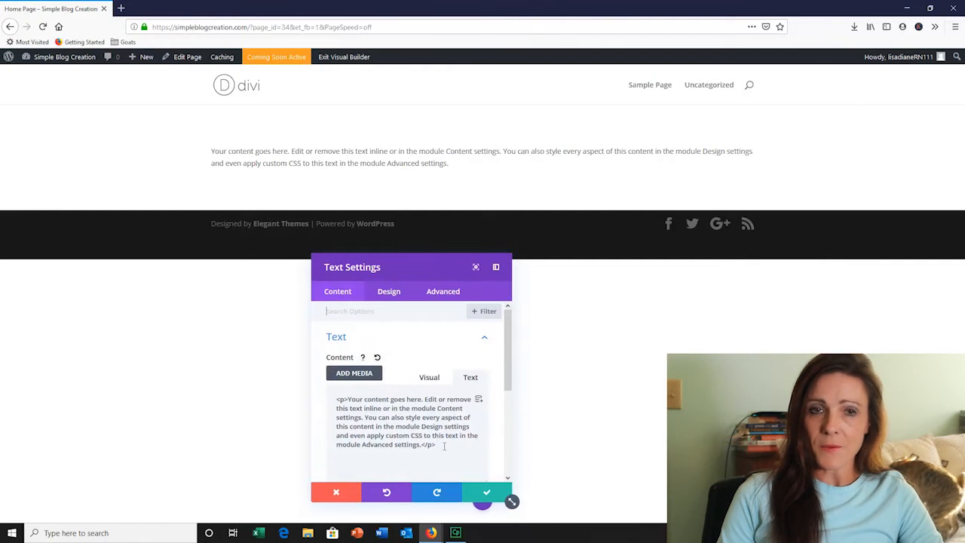
Replace the Text module's placeholder content with "Simple Blog Creation"
left_click_drag(445, 446, 337, 391)
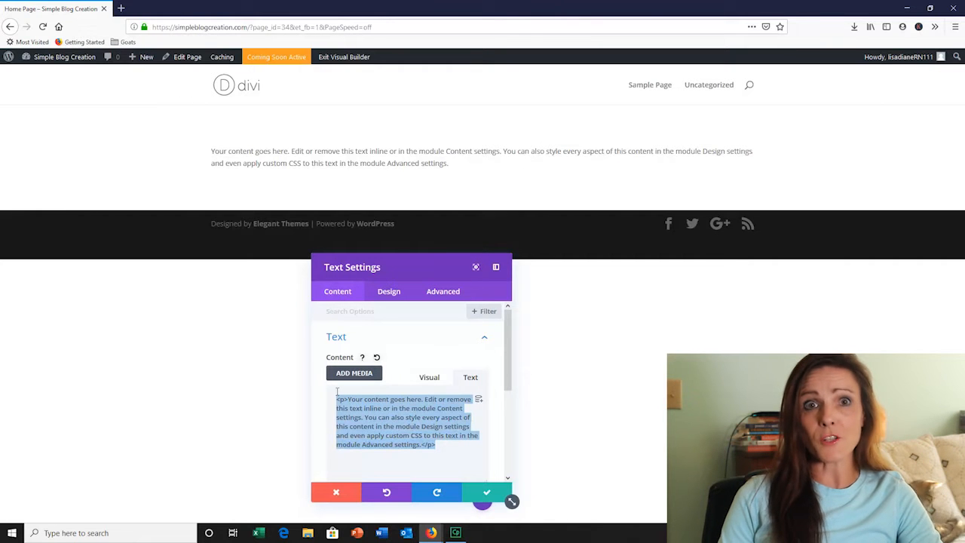
key("BackSpace")
type("Simple Blog")
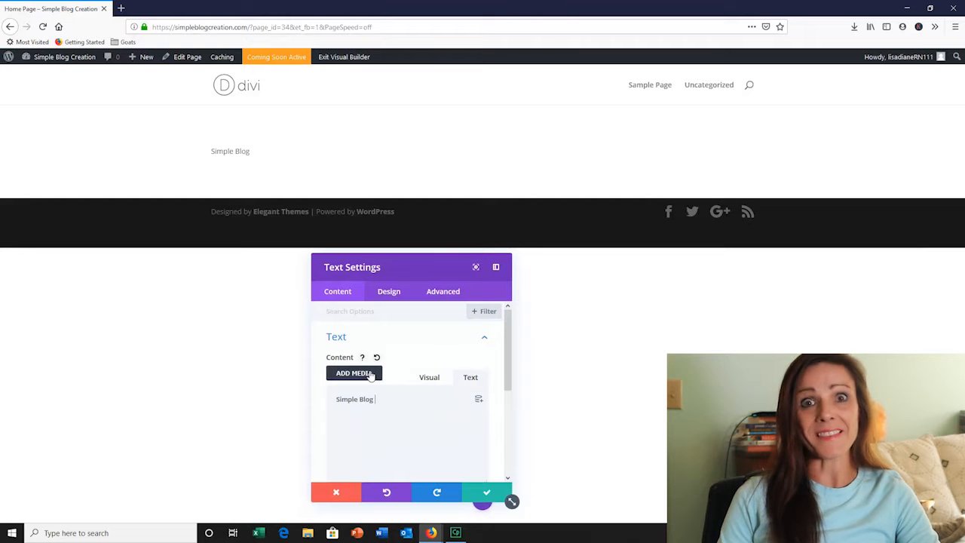
type(" Creation")
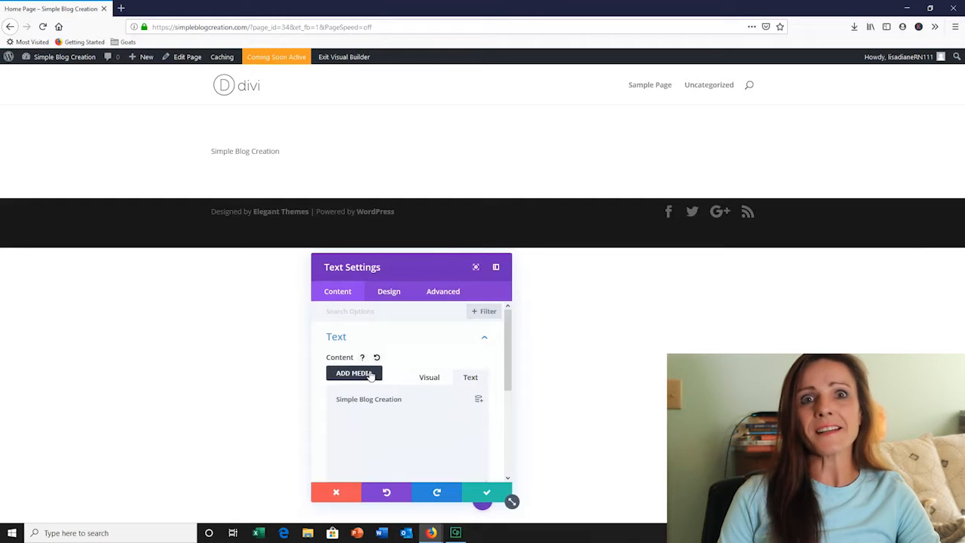
Set the module's text font to Annie Use Your Telescope and the font weight to Bold
left_click(488, 493)
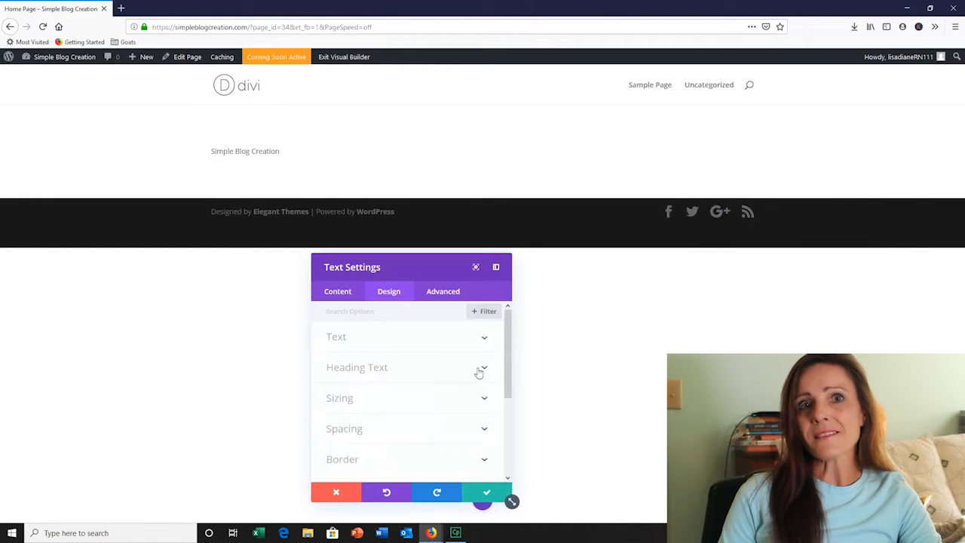
left_click(483, 369)
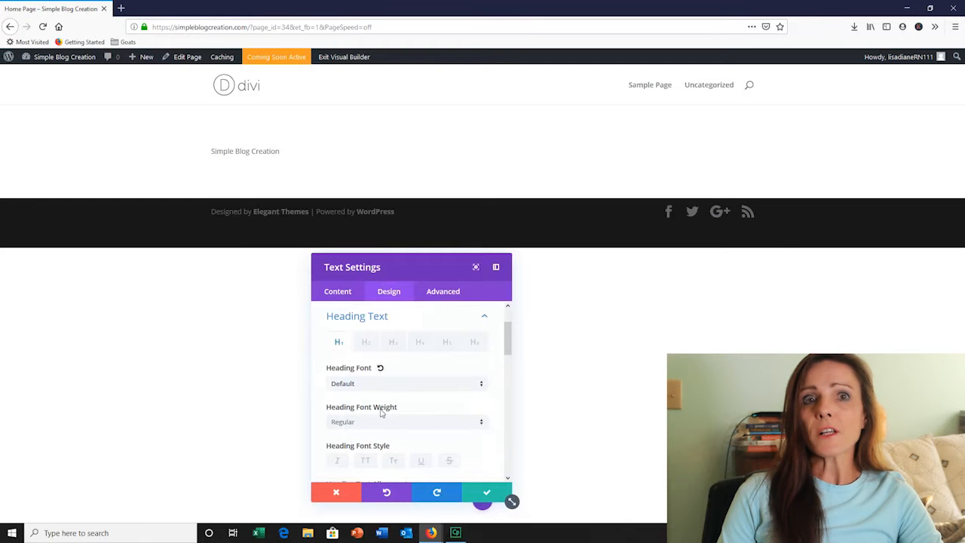
left_click(482, 386)
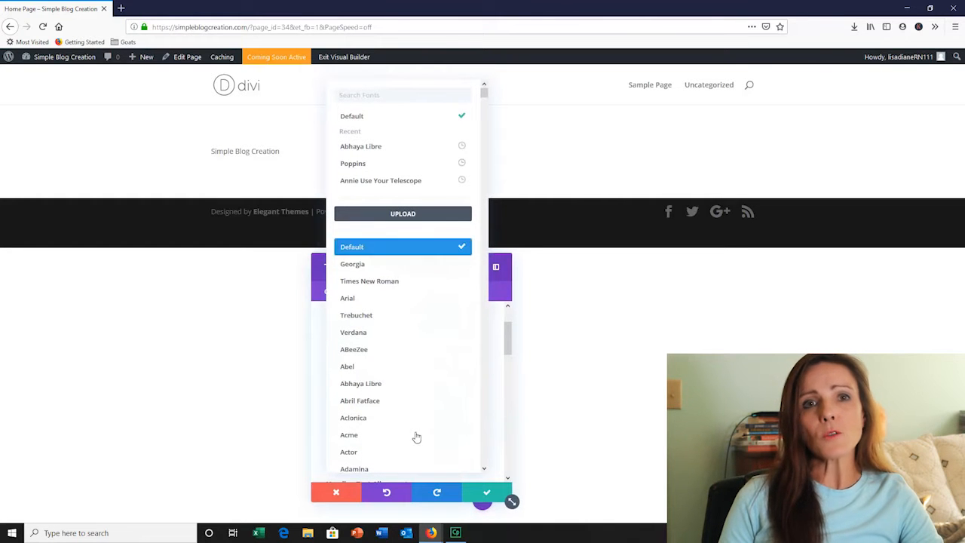
scroll(377, 427, "down", 5)
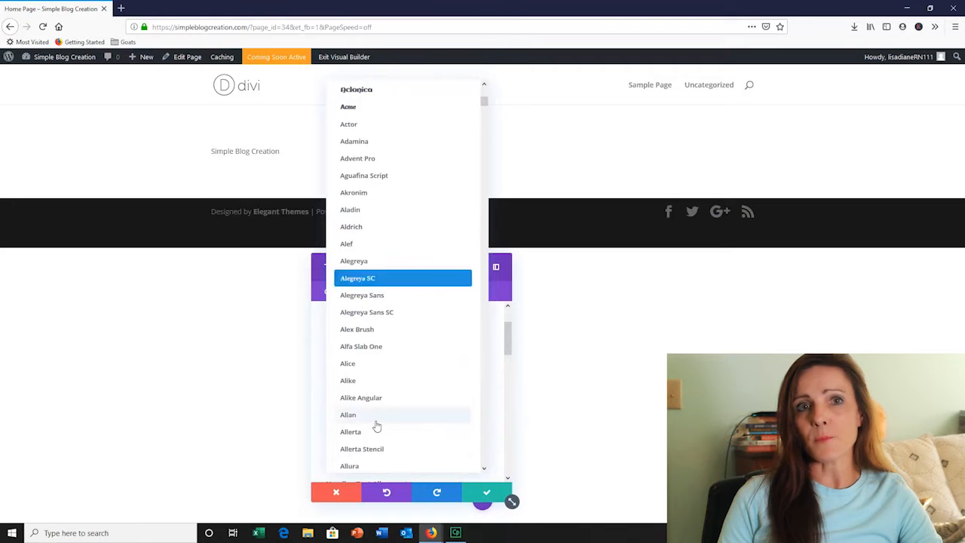
scroll(377, 427, "down", 8)
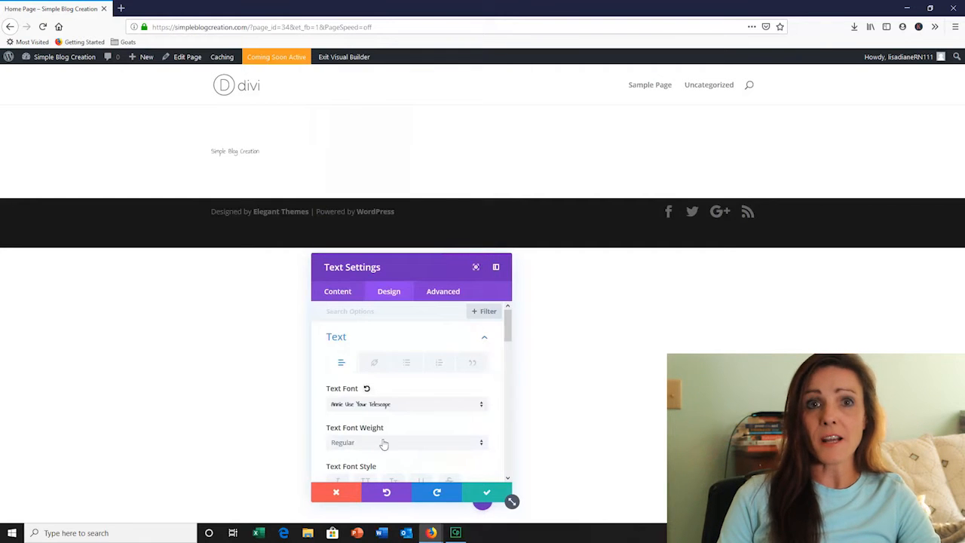
scroll(407, 440, "down", 2)
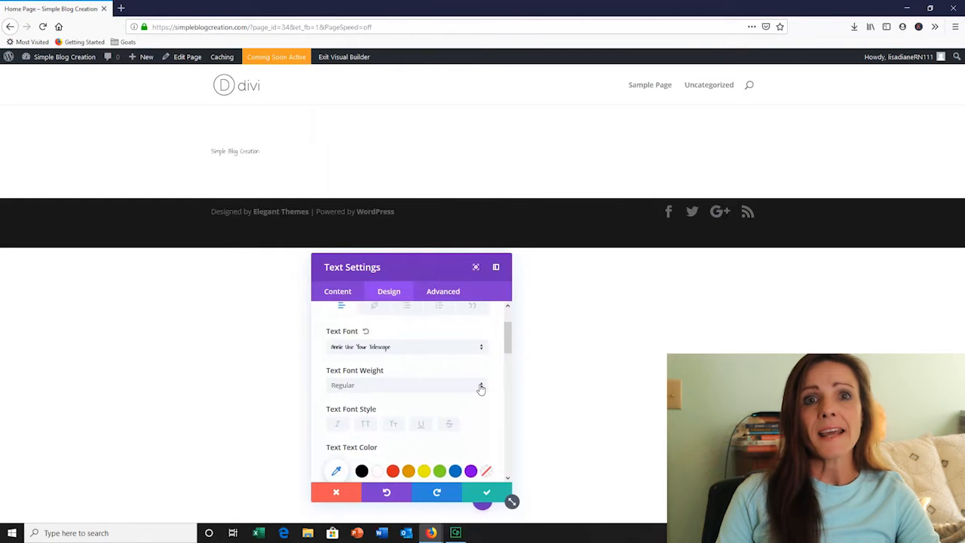
left_click(480, 386)
left_click(363, 412)
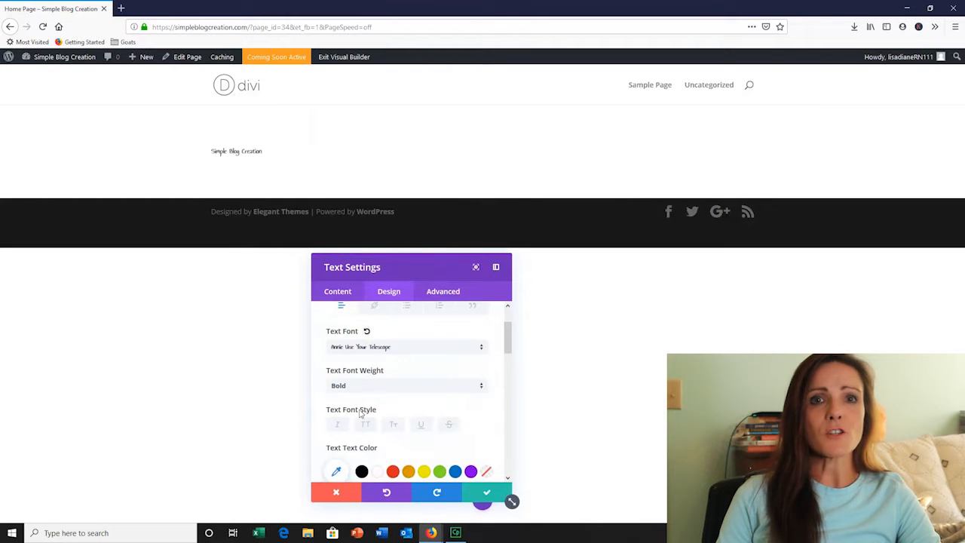
Set the text size to 100px and the letter spacing to 3px
scroll(385, 447, "down", 4)
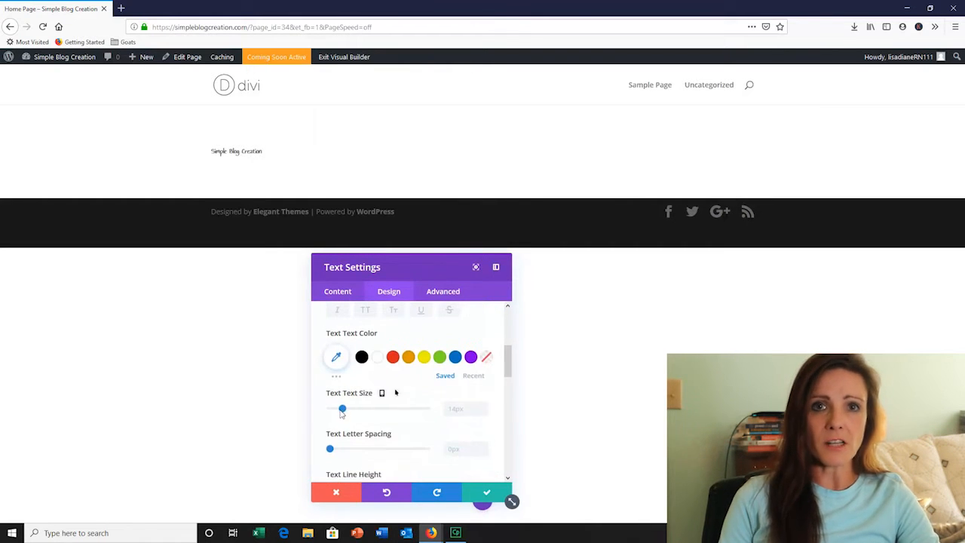
left_click_drag(343, 408, 429, 413)
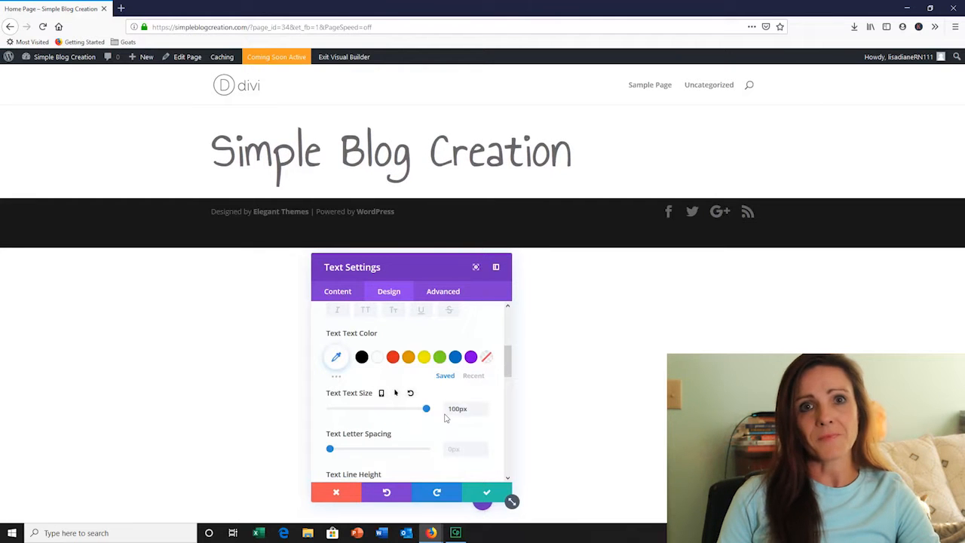
scroll(414, 407, "down", 2)
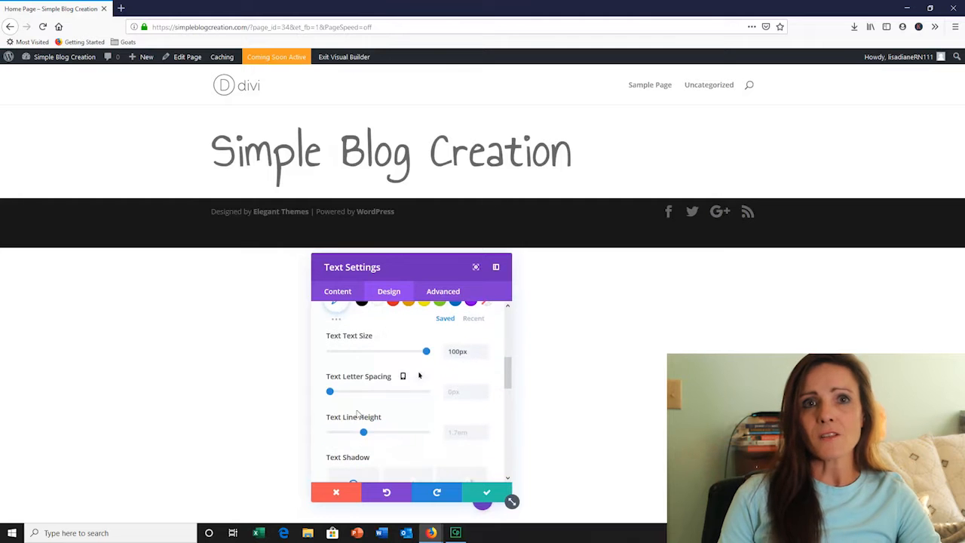
mouse_move(331, 393)
left_mouse_down()
mouse_move(349, 395)
mouse_move(334, 397)
left_mouse_up()
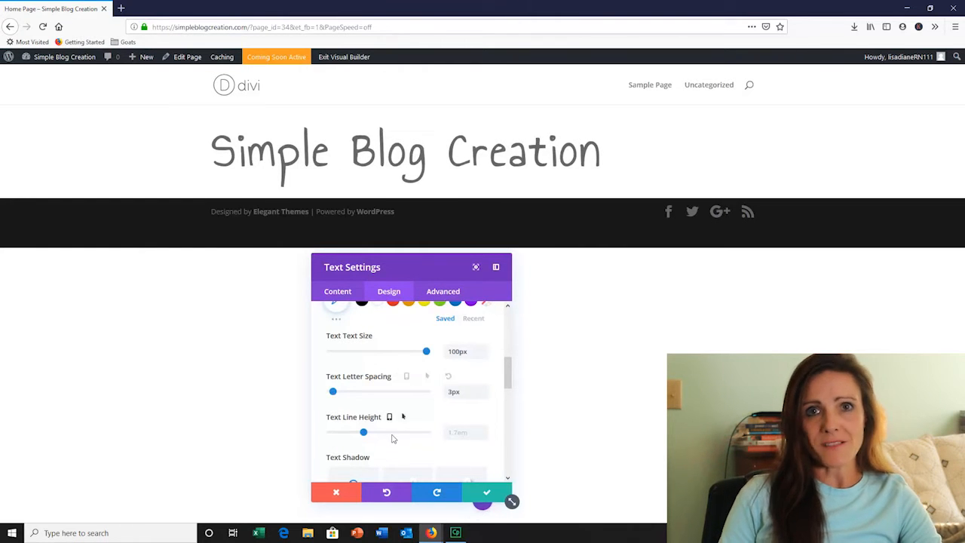
Set the text orientation to centered and save the Text module's settings
scroll(392, 439, "down", 3)
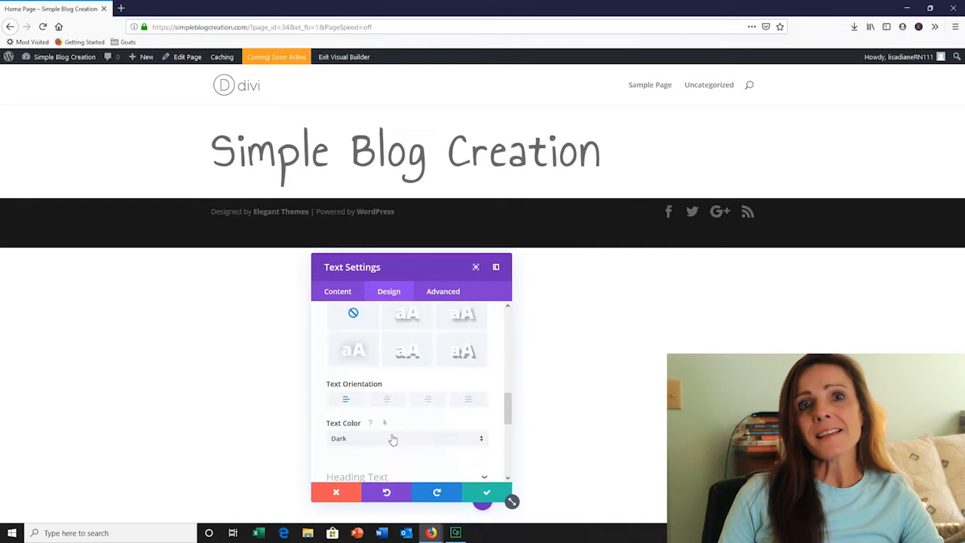
scroll(392, 439, "down", 2)
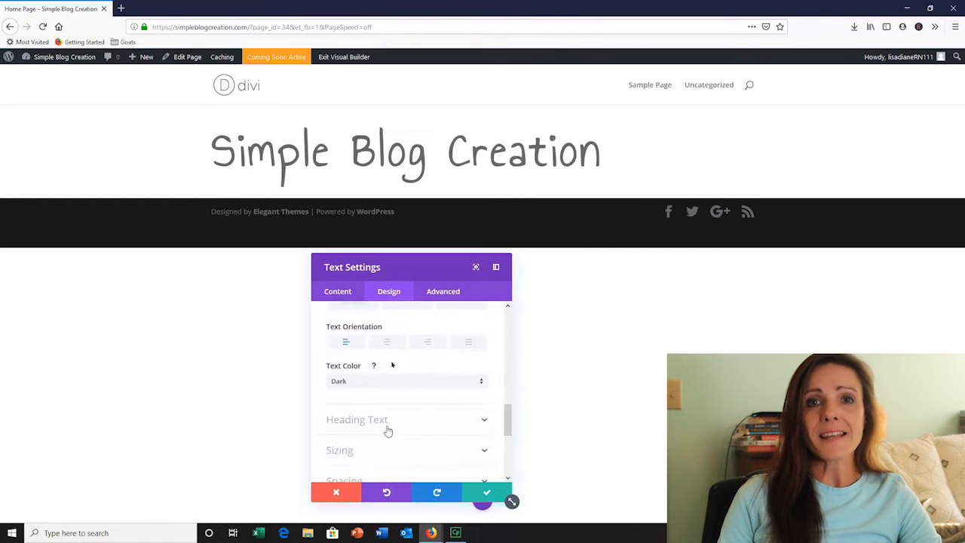
left_click(386, 347)
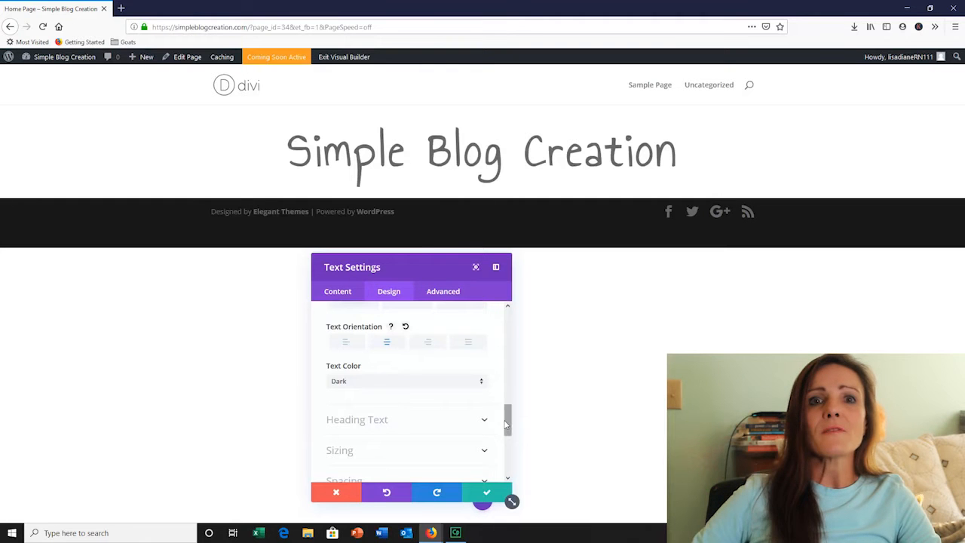
scroll(478, 429, "down", 3)
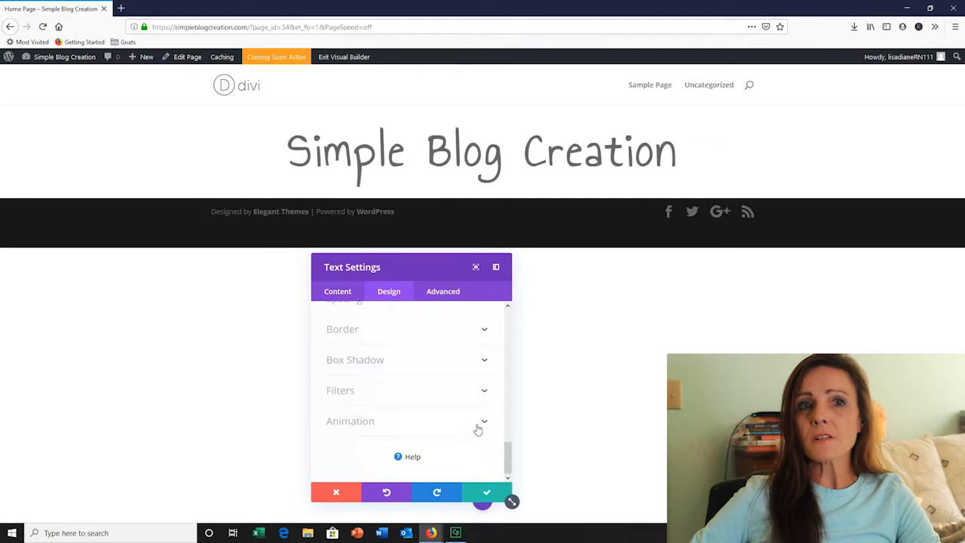
scroll(478, 429, "up", 10)
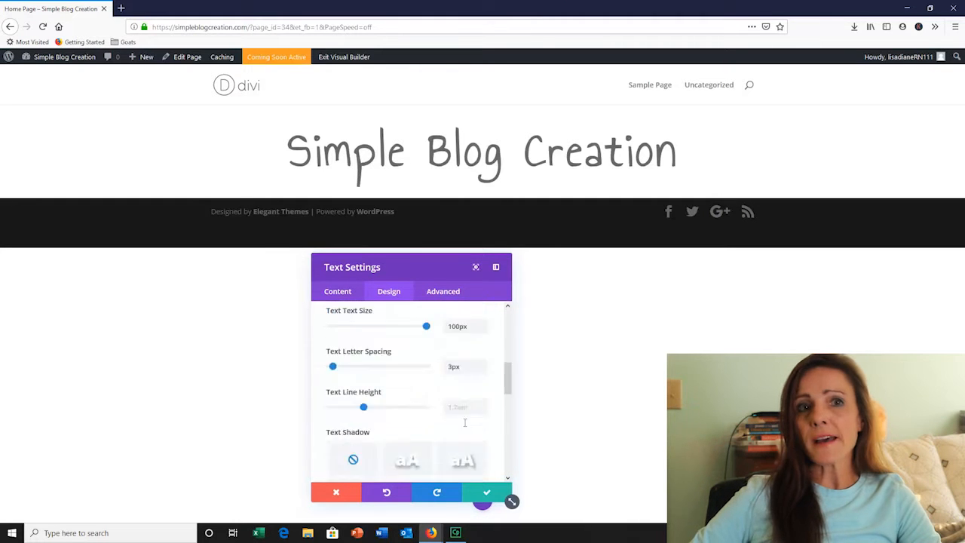
left_click(488, 493)
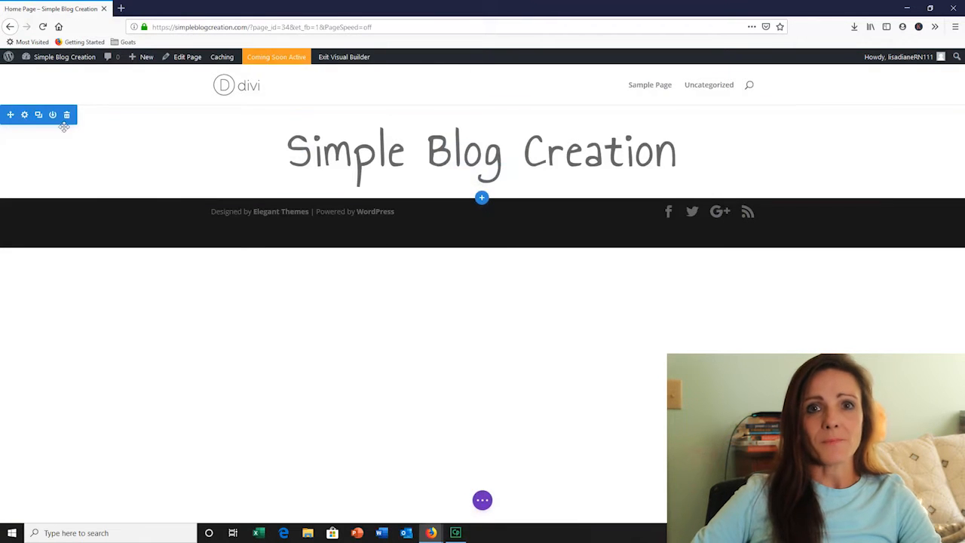
Set the pink Paris-themed picture from the media library as the section's background image
left_click(24, 114)
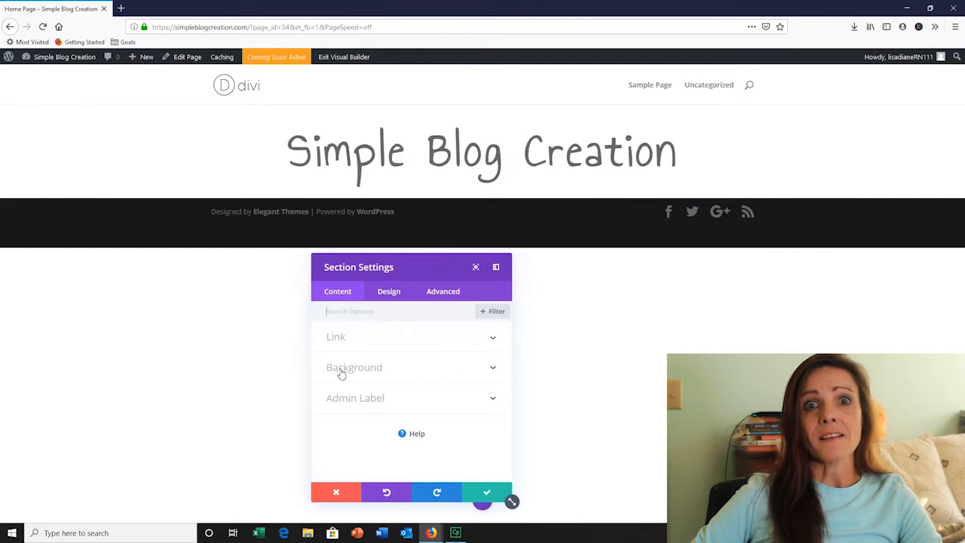
left_click(494, 370)
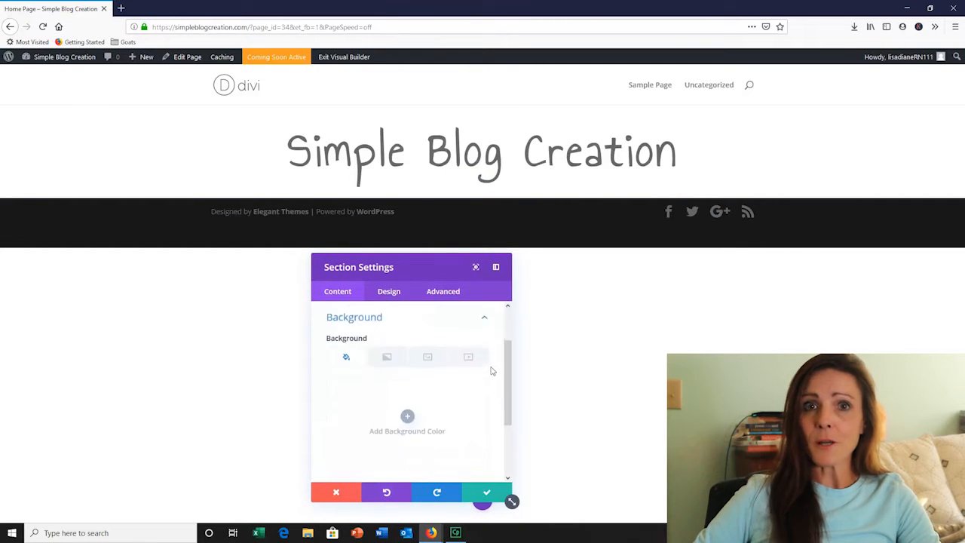
left_click(428, 359)
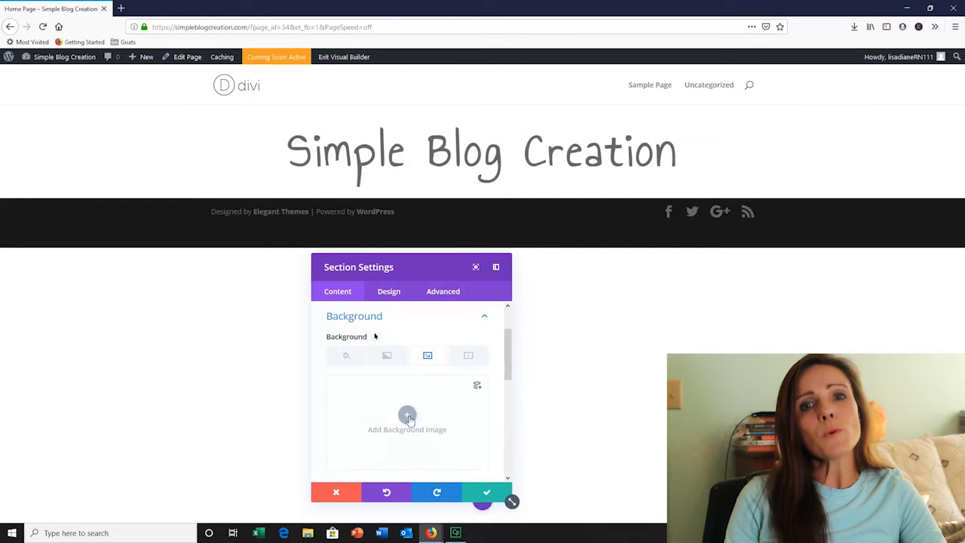
left_click(407, 417)
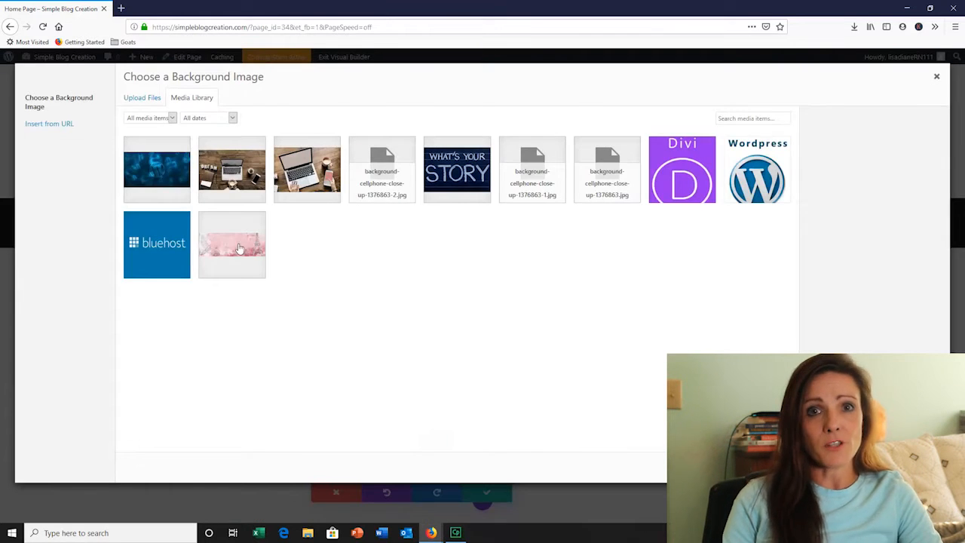
left_click(240, 248)
left_click(908, 467)
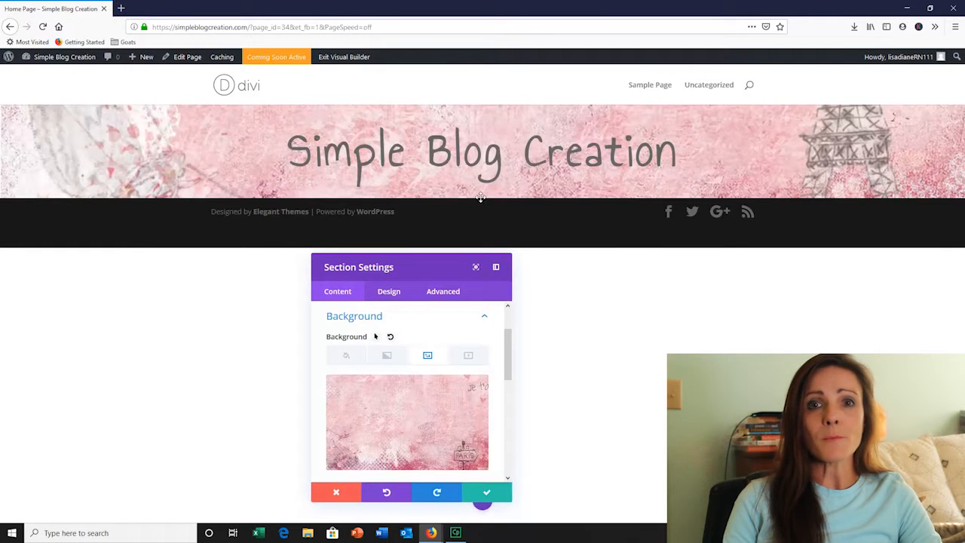
Save the section settings and increase the section's top and bottom padding to show more of the background image
left_click_drag(481, 197, 462, 121)
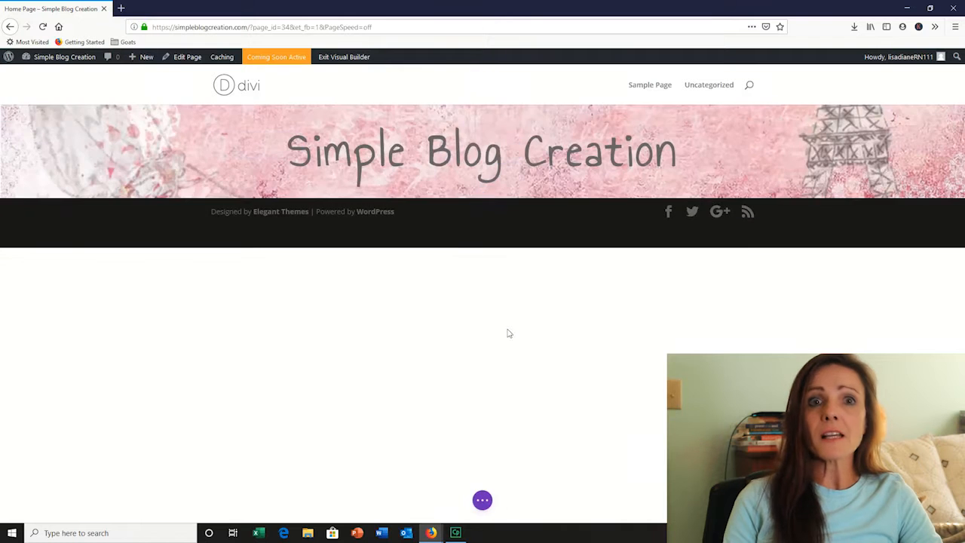
left_click_drag(419, 200, 417, 279)
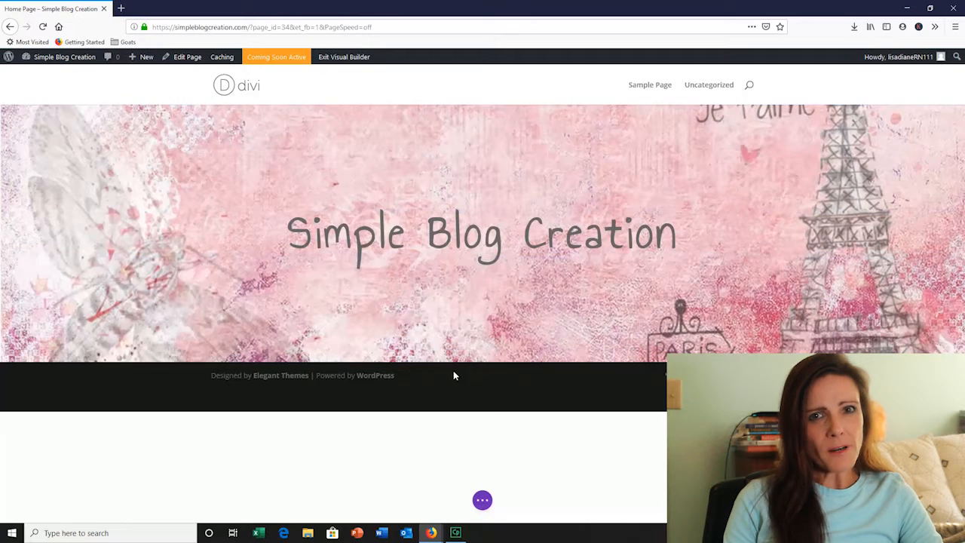
Fine-tune the banner section's padding by enlarging it and reducing it again to frame the background image
left_click_drag(444, 361, 449, 390)
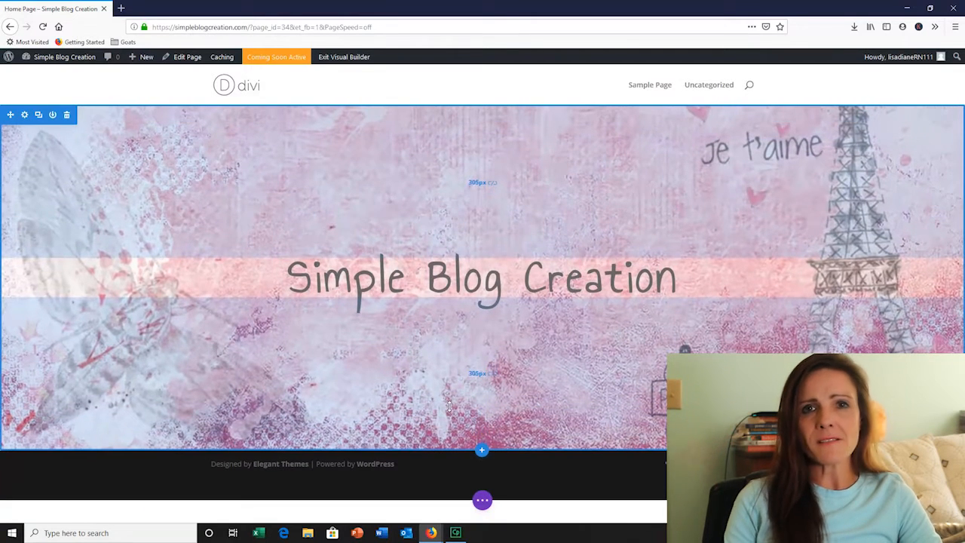
left_click_drag(449, 405, 442, 345)
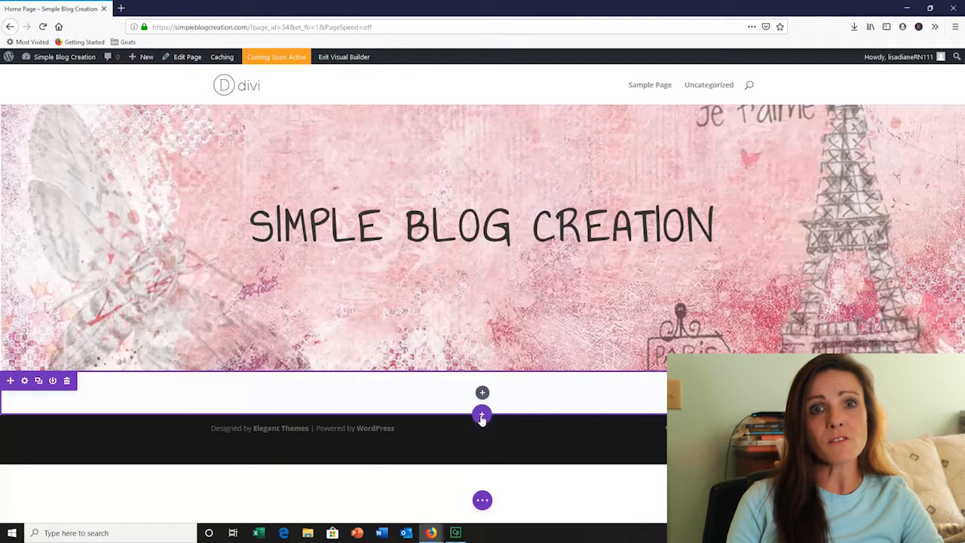
Add a regular section below the banner with a row of three equal columns
left_click(482, 417)
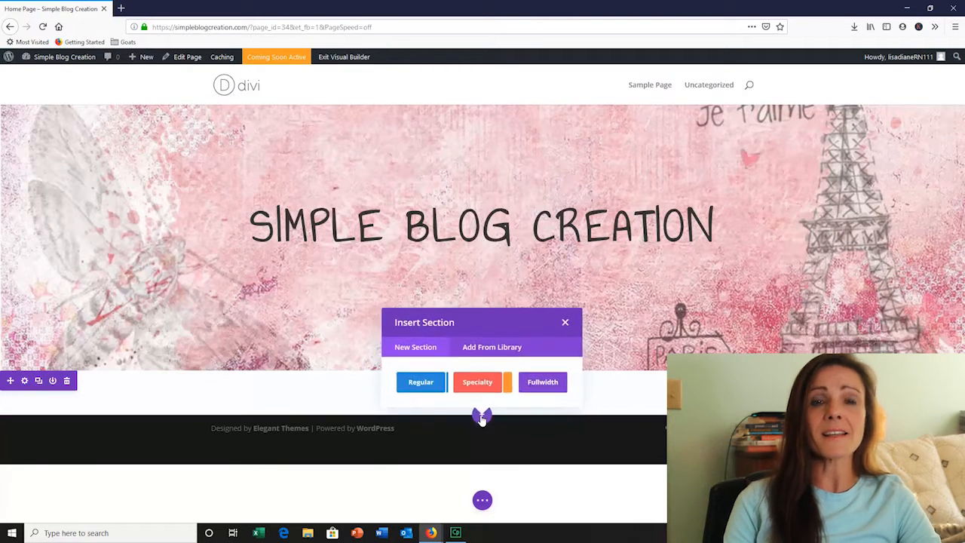
left_click(422, 382)
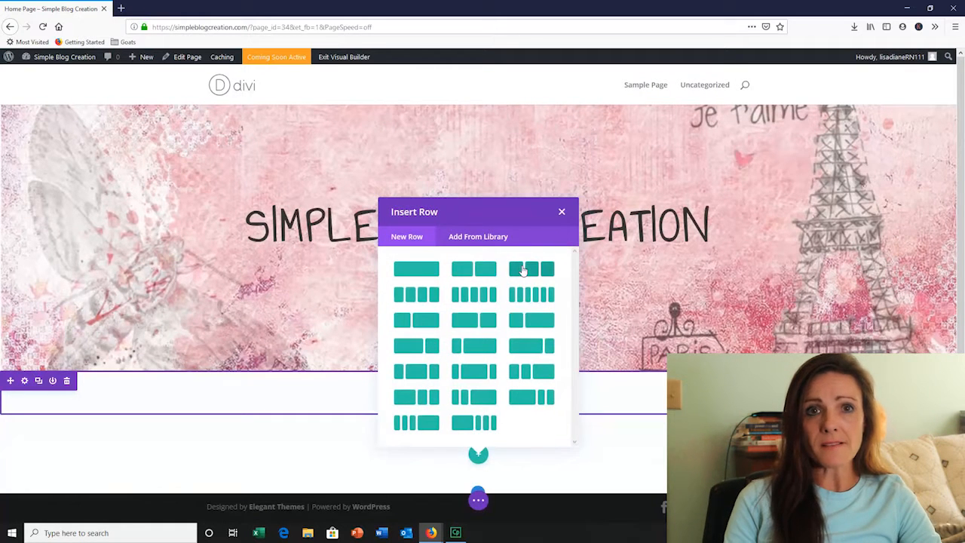
left_click(528, 270)
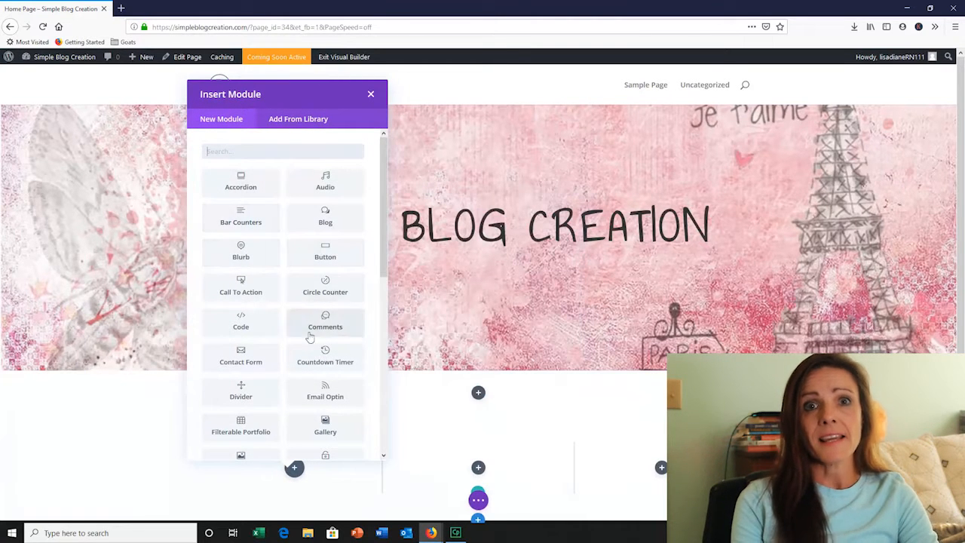
Insert an Image module in the row's first column and load the bluehost picture from the media library
scroll(264, 379, "down", 4)
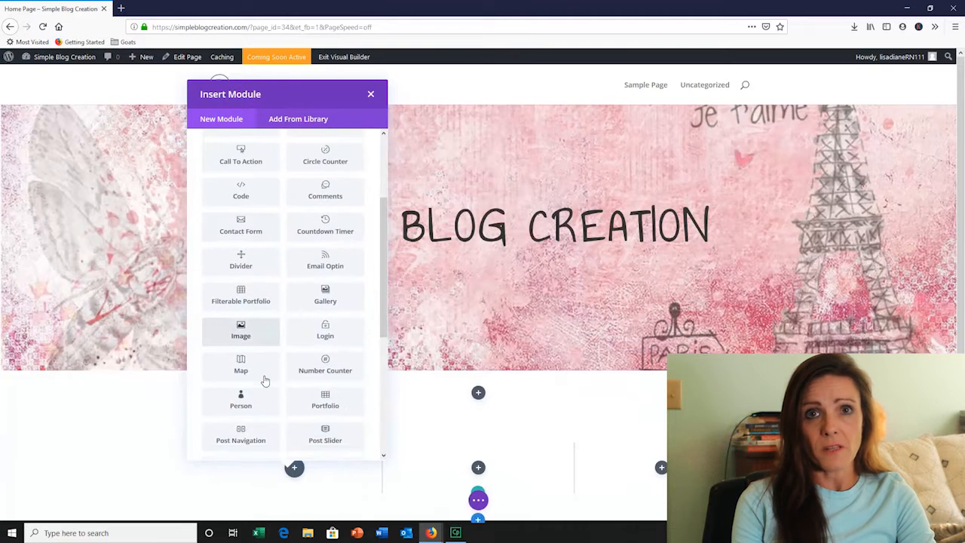
scroll(264, 379, "down", 2)
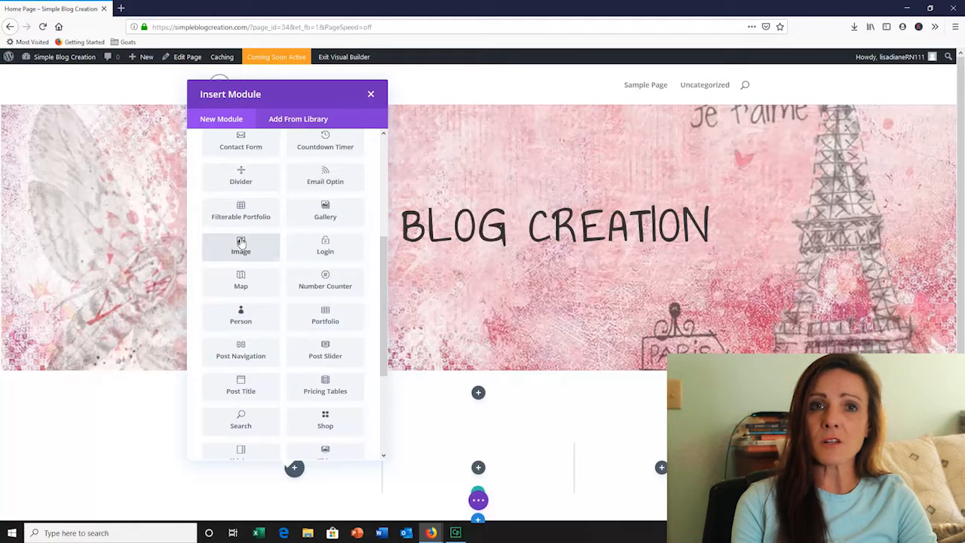
left_click(241, 245)
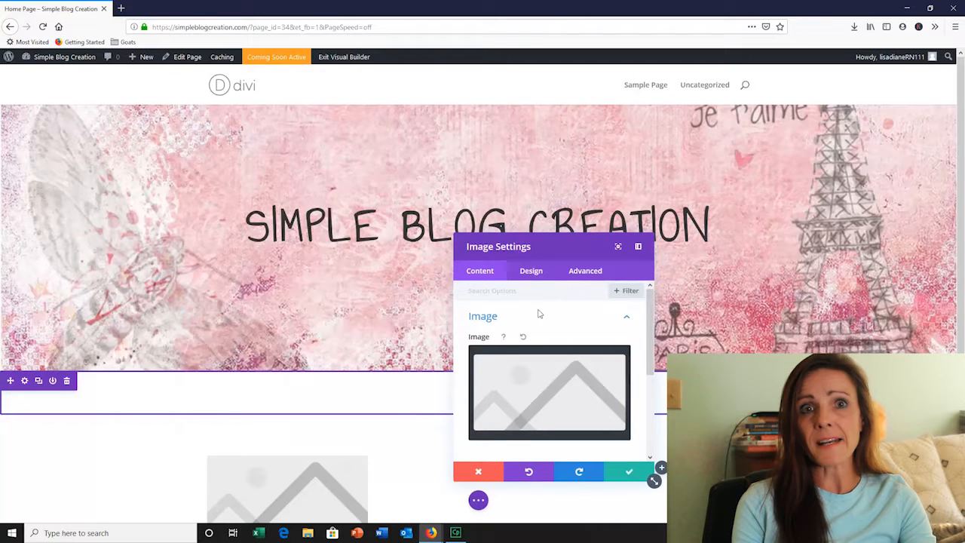
left_click(552, 395)
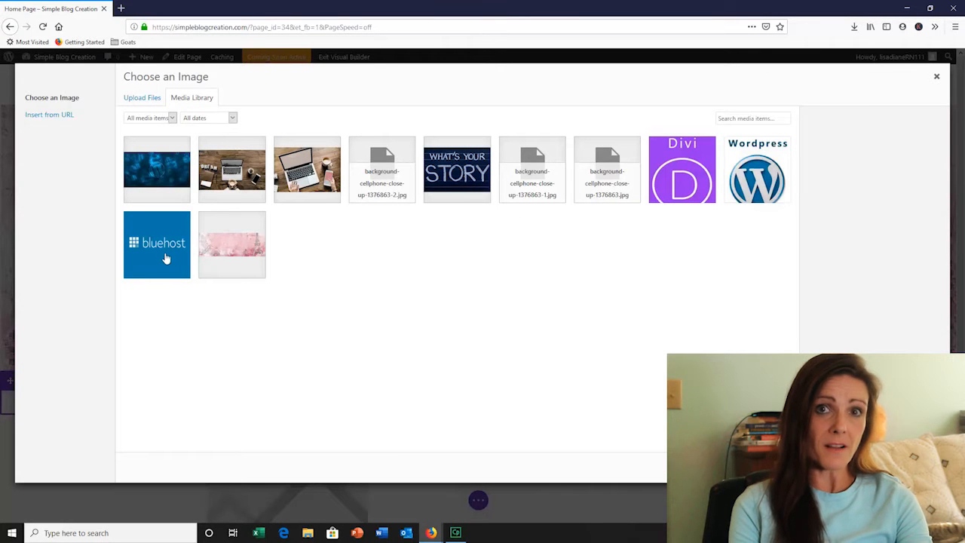
left_click(165, 255)
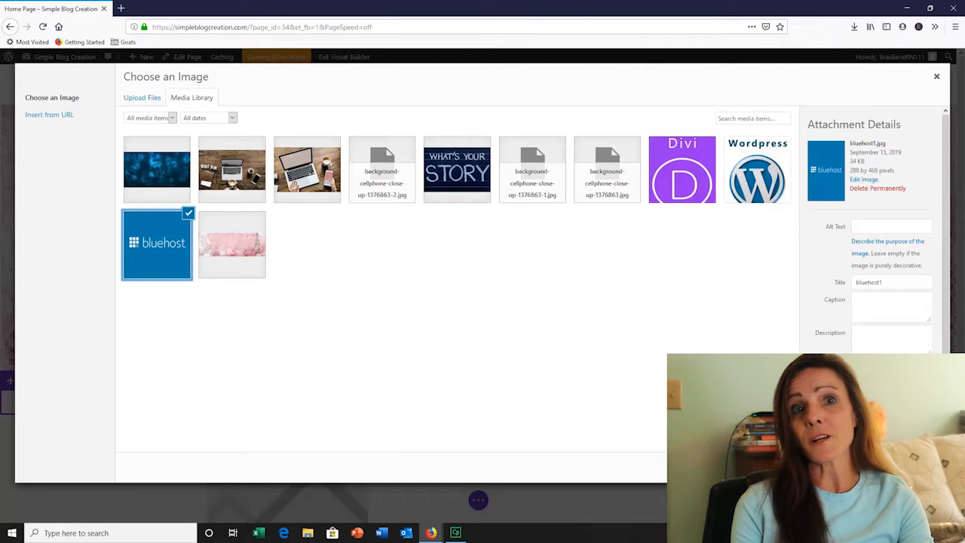
left_click(909, 468)
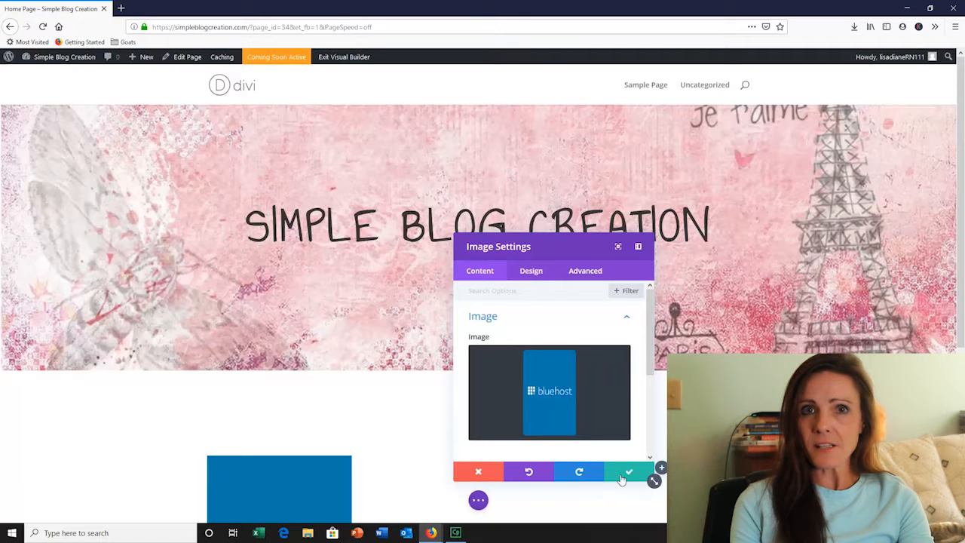
Set the bluehost image's border width to 6px
left_click(531, 272)
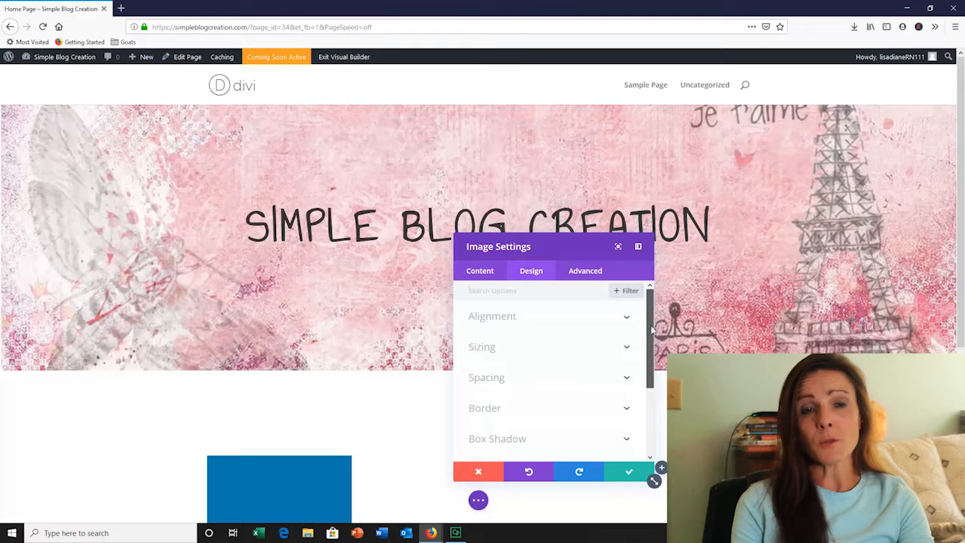
scroll(648, 332, "down", 2)
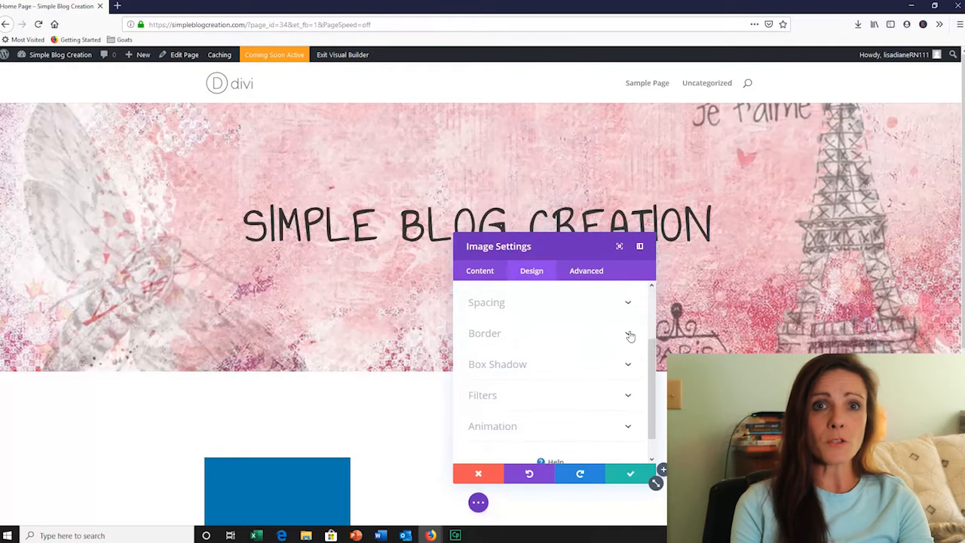
left_click(628, 334)
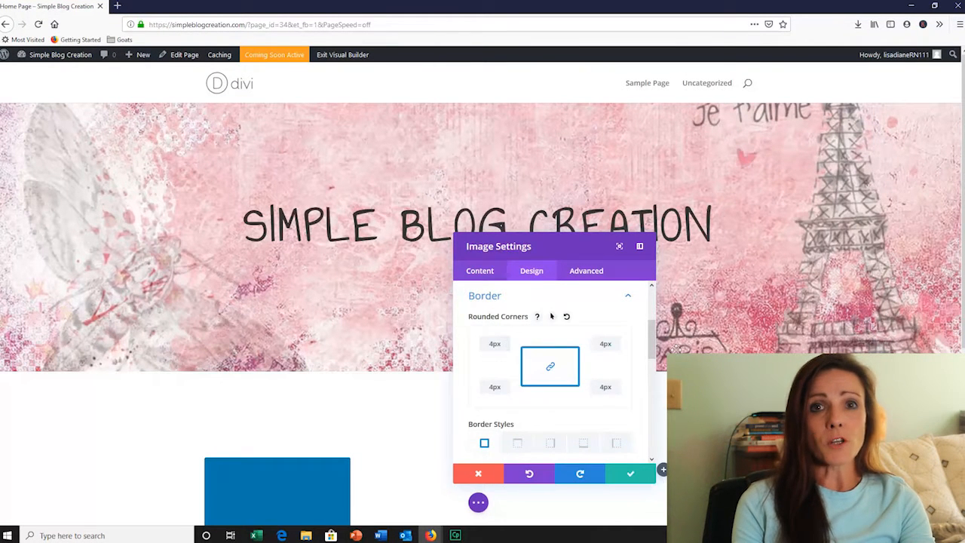
scroll(652, 362, "down", 2)
scroll(653, 367, "down", 2)
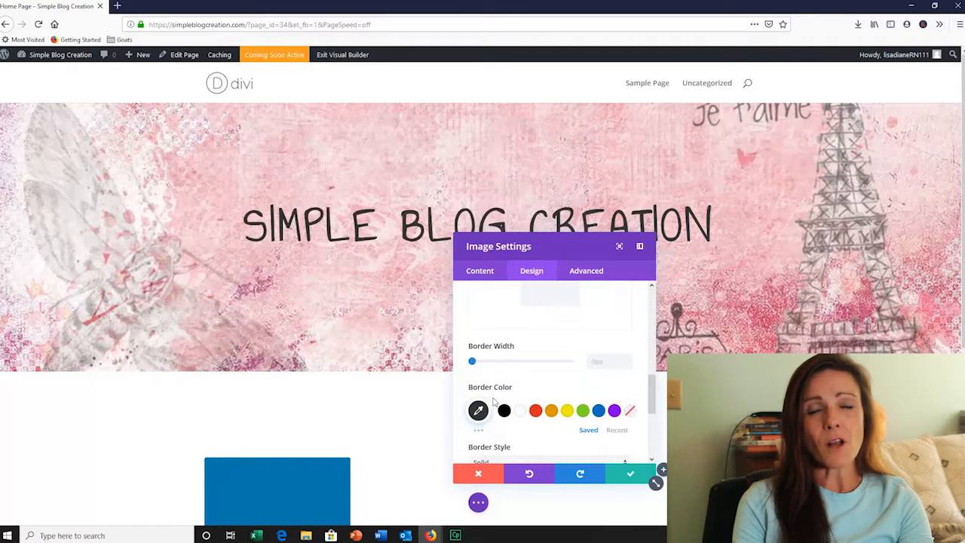
left_click_drag(475, 364, 485, 366)
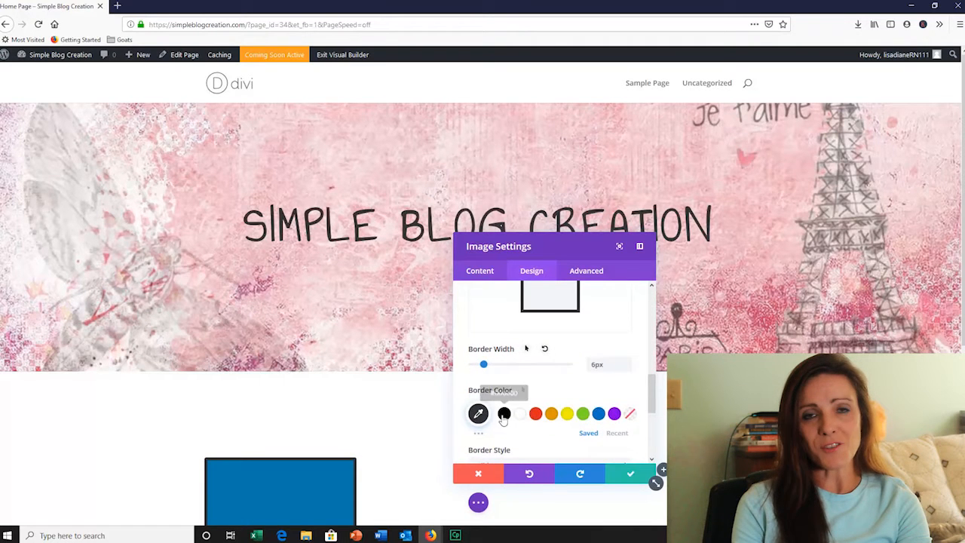
Change the image's border color to gray and its border style to Ridge
left_click(478, 413)
left_click_drag(653, 367, 653, 418)
left_click(506, 366)
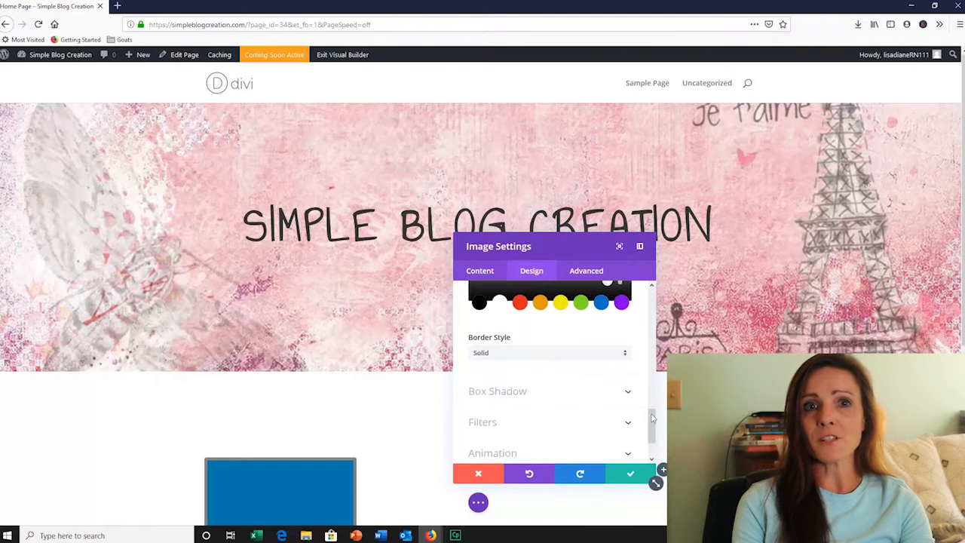
left_click(625, 354)
left_click(502, 388)
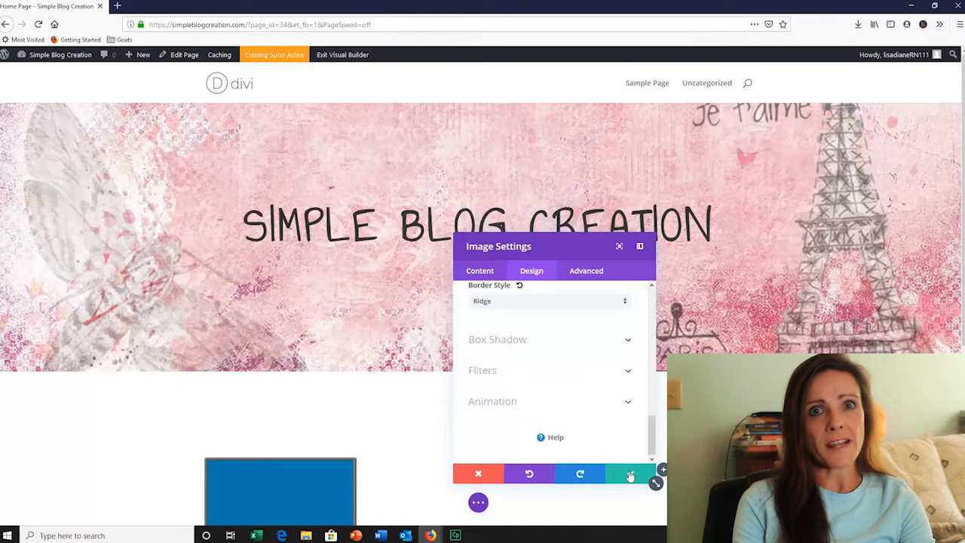
Try the Flip, Zoom, Fade, Slide, Bounce, Roll and Fold animation styles on the bluehost image
left_click(498, 401)
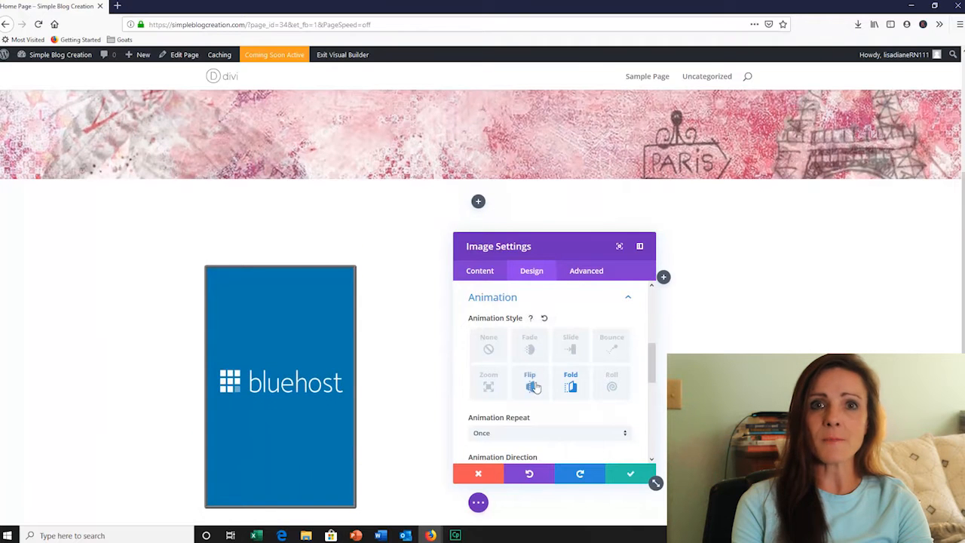
left_click(535, 387)
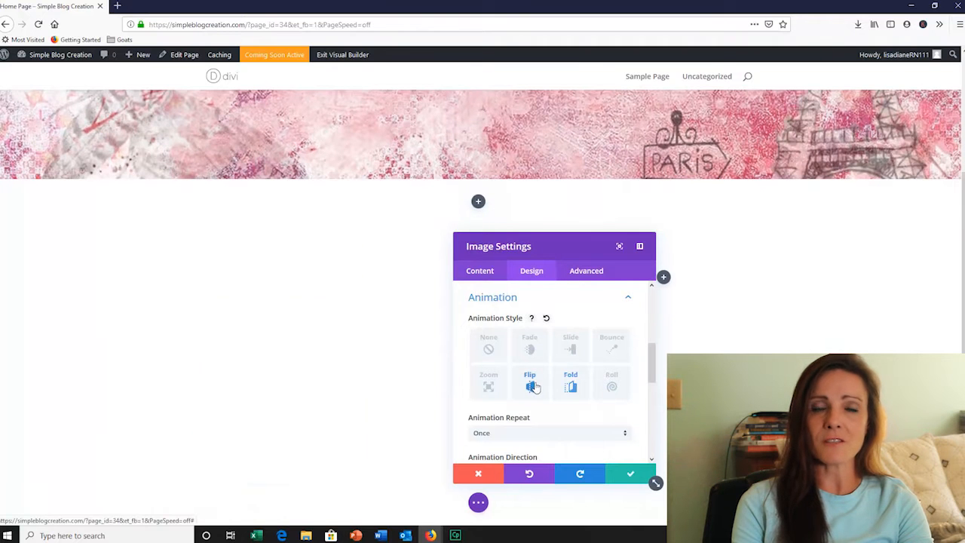
left_click(488, 385)
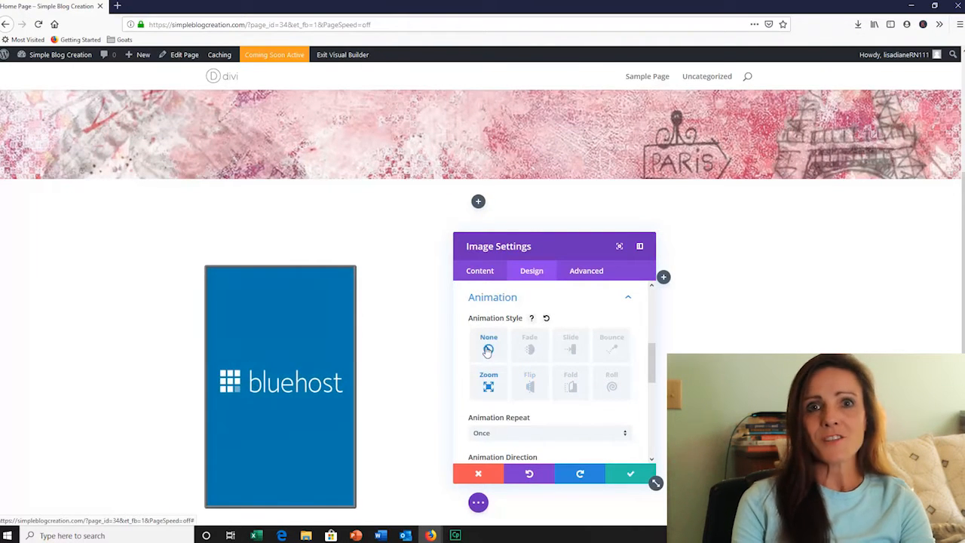
left_click(530, 348)
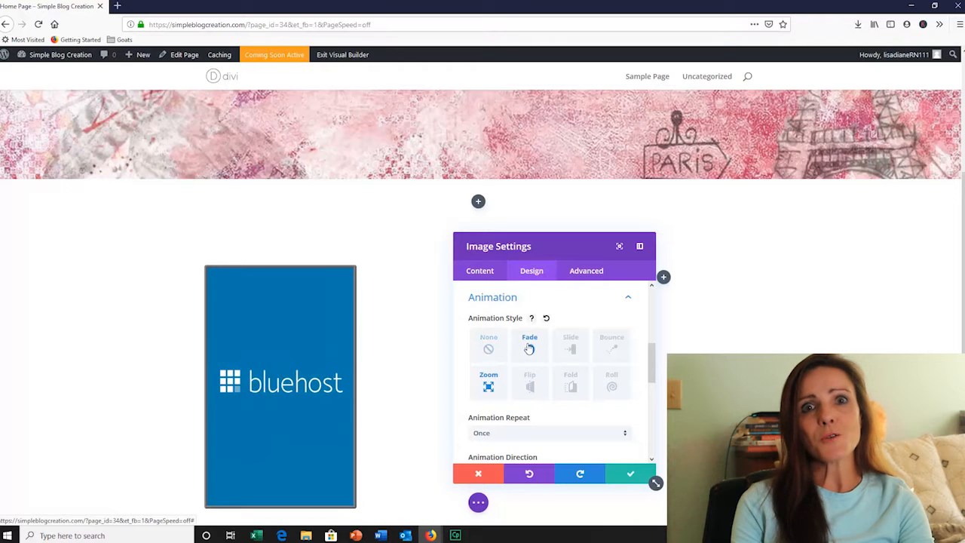
left_click(573, 350)
left_click(617, 350)
left_click(613, 386)
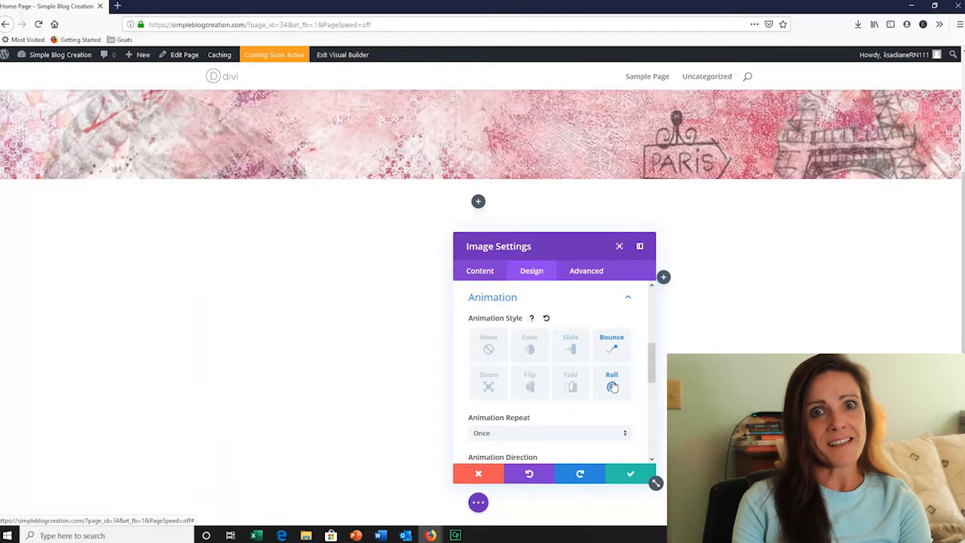
left_click(572, 389)
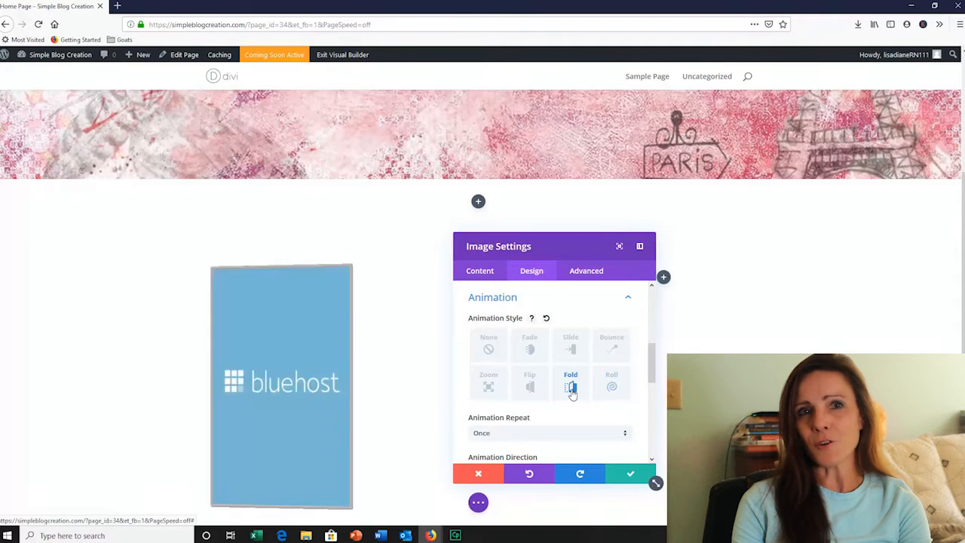
left_click(531, 388)
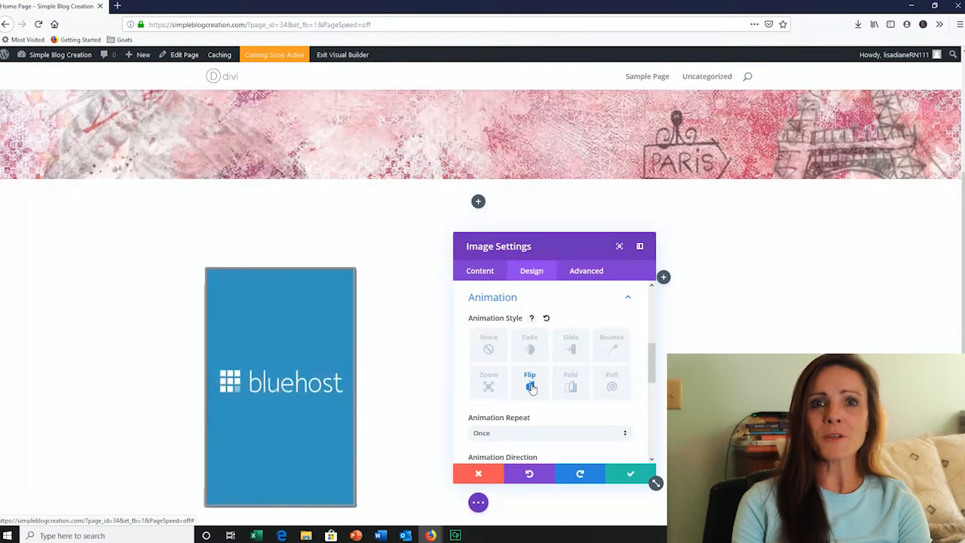
Set the bluehost image's animation style to Fold and save the image settings
left_click(570, 386)
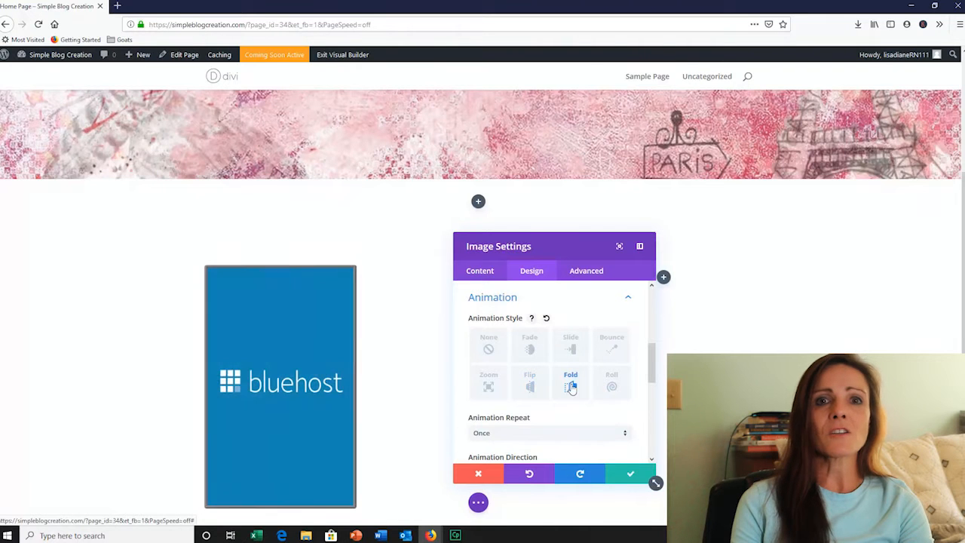
left_click(626, 474)
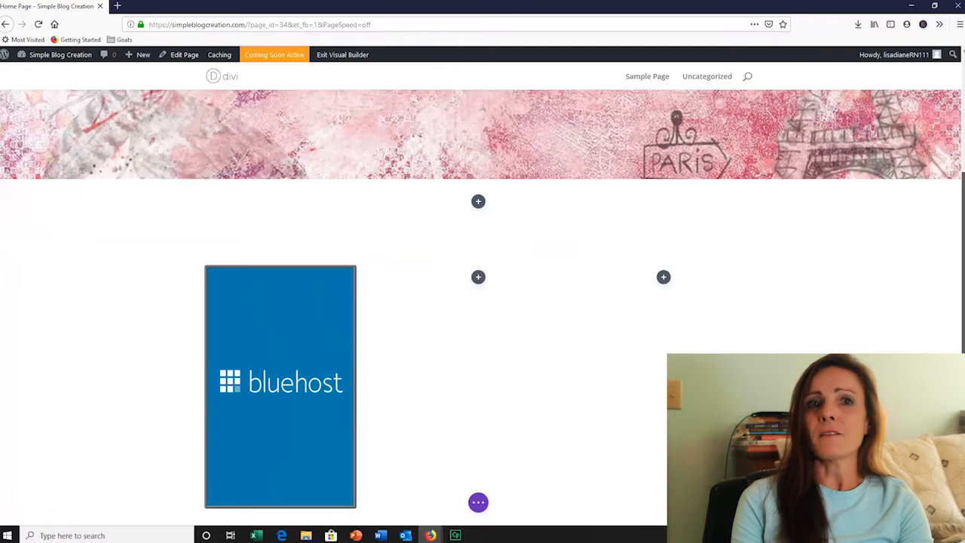
Duplicate the bluehost image module and move the copy into the row's second column
scroll(958, 336, "down", 1)
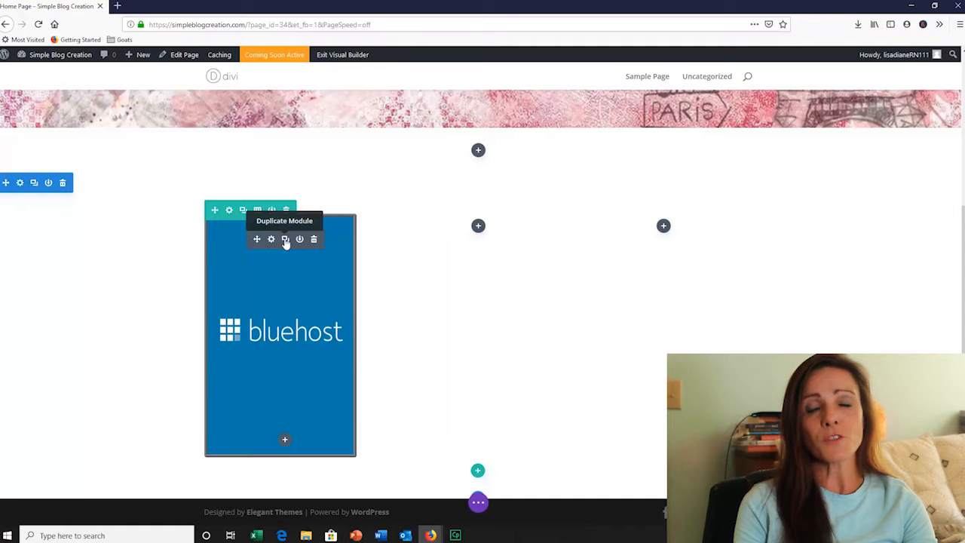
left_click(285, 240)
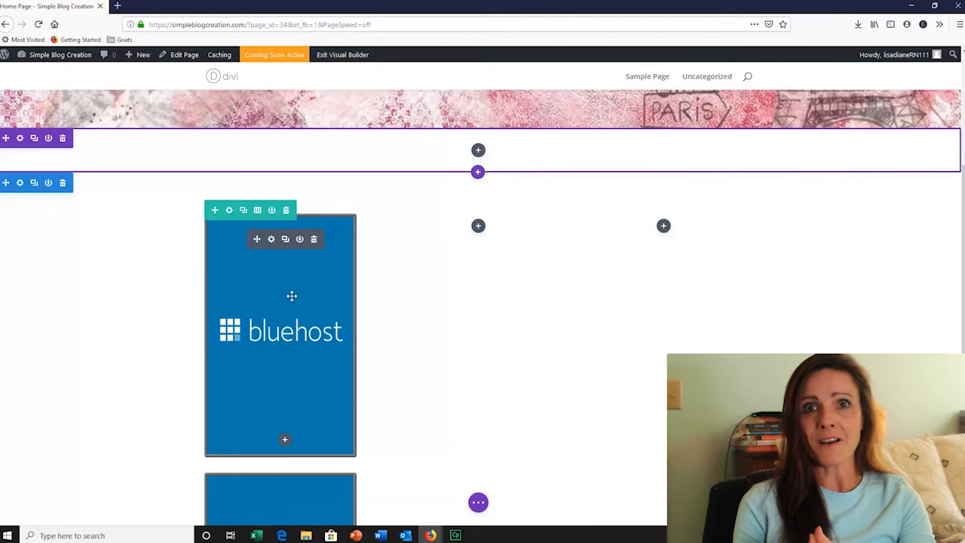
scroll(294, 306, "down", 3)
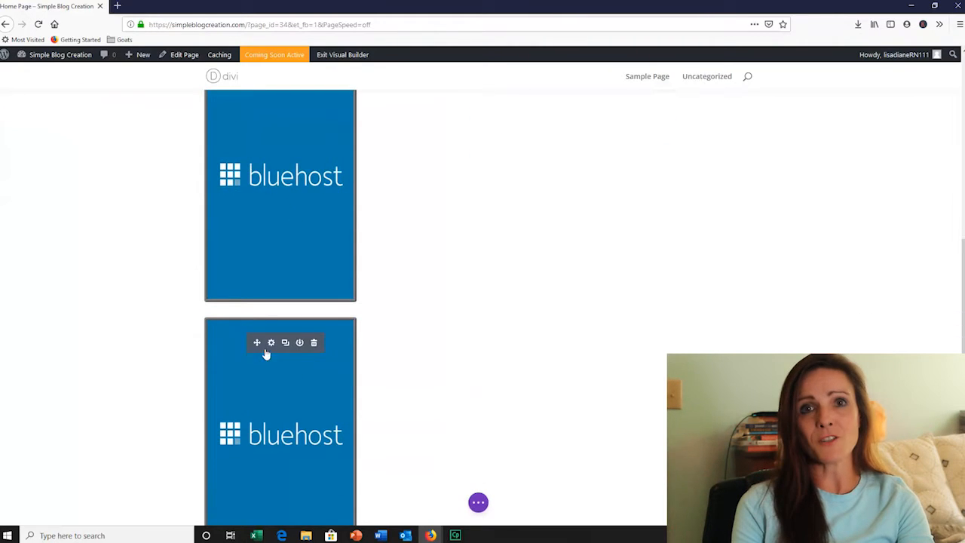
scroll(264, 368, "up", 2)
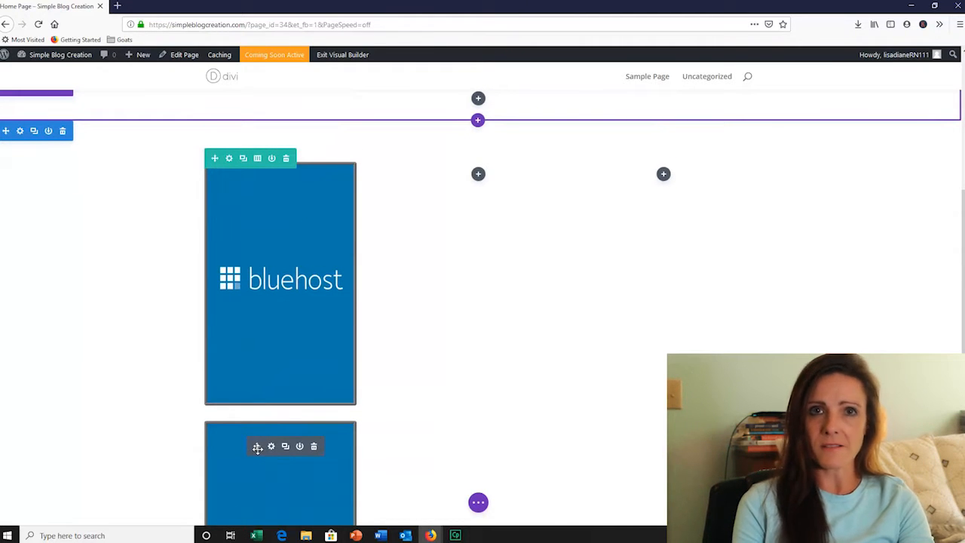
left_click_drag(258, 448, 469, 172)
key("ctrl+v")
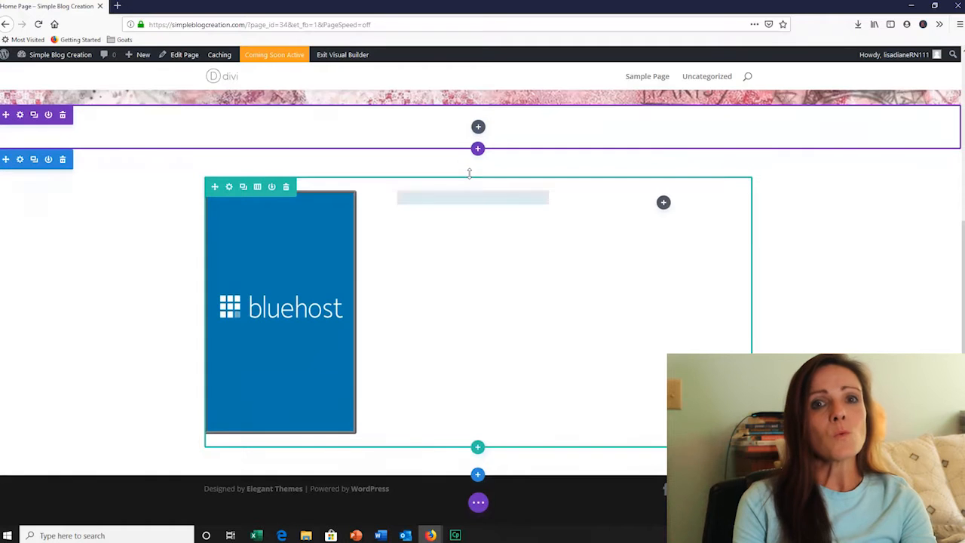
Duplicate the second column's image module and move the copy into the third column
mouse_move(449, 234)
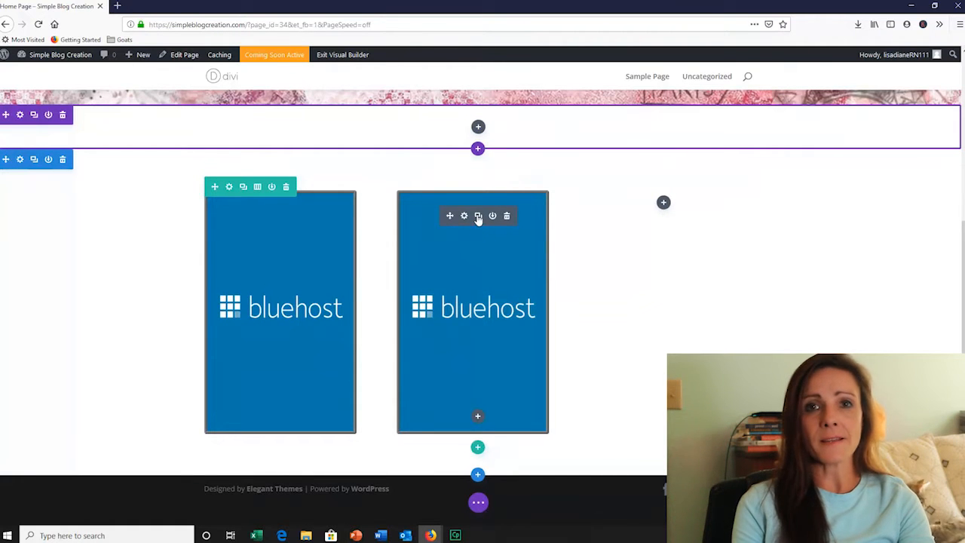
left_click(478, 217)
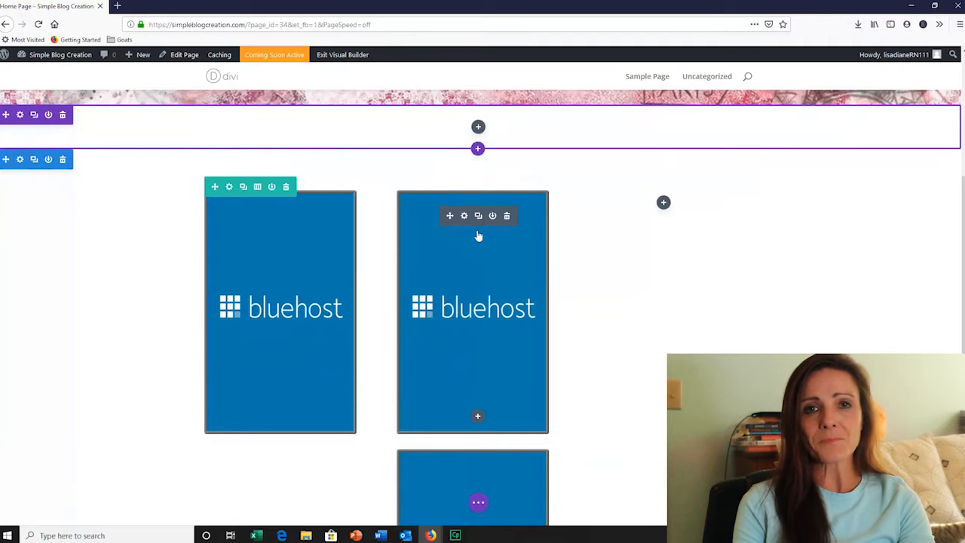
mouse_move(463, 472)
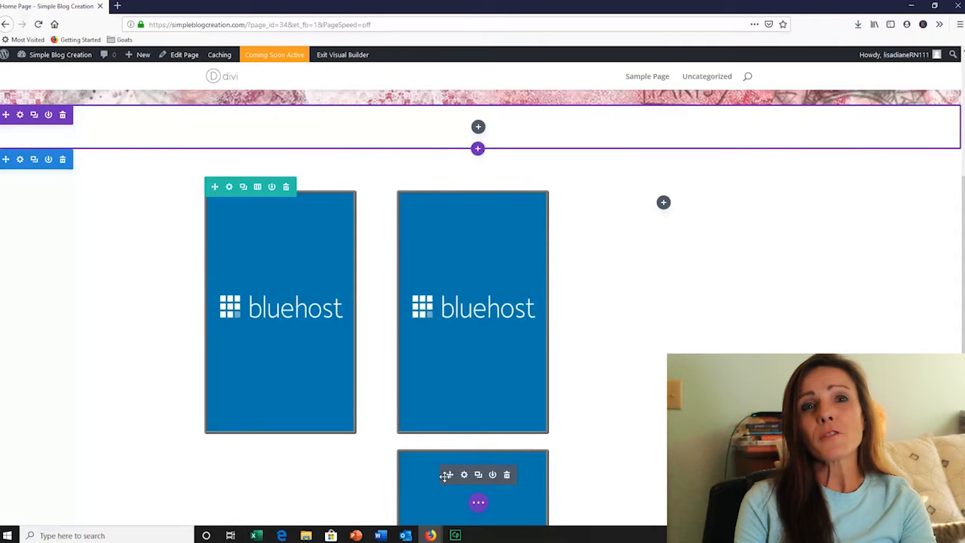
left_click_drag(447, 474, 674, 196)
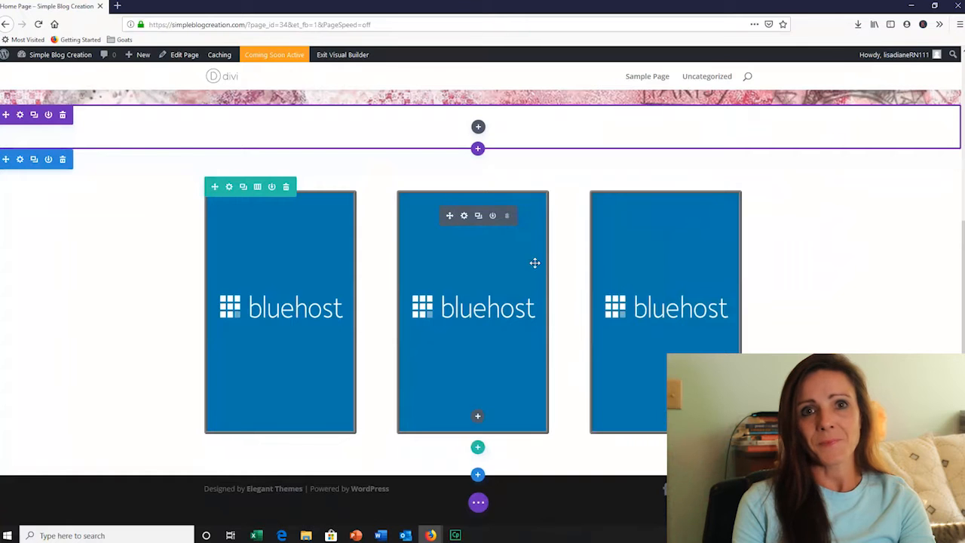
Replace the second column's bluehost image with the Wordpress image from the media library and save the image settings
left_click(463, 215)
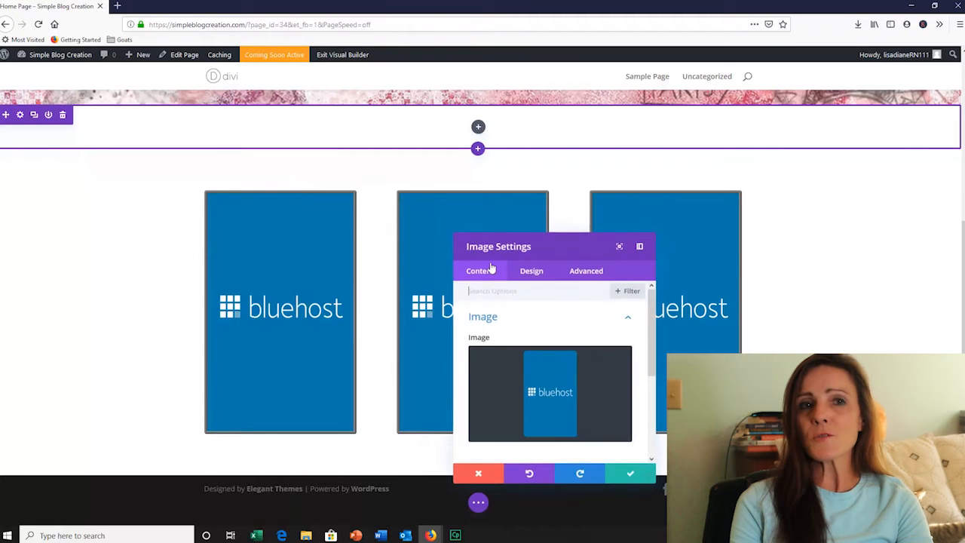
mouse_move(540, 379)
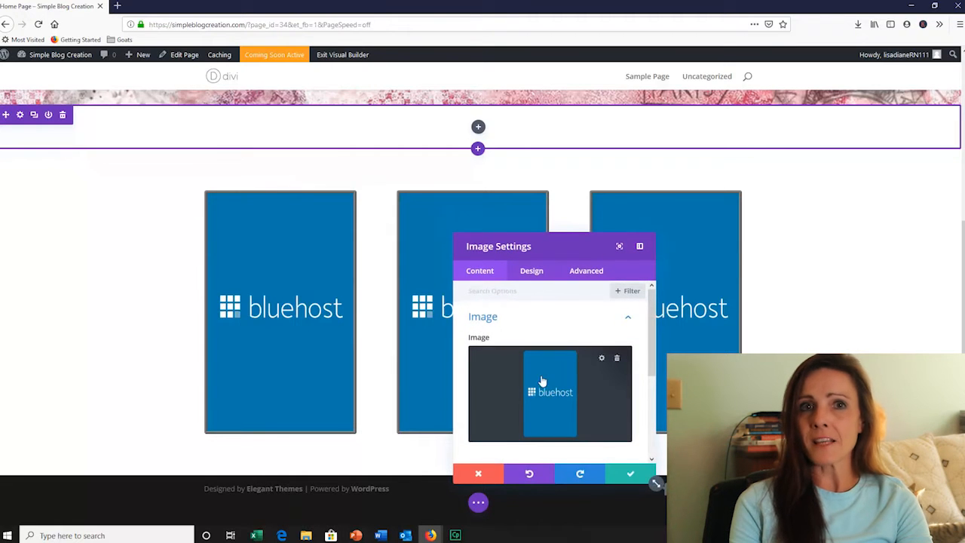
left_click(617, 364)
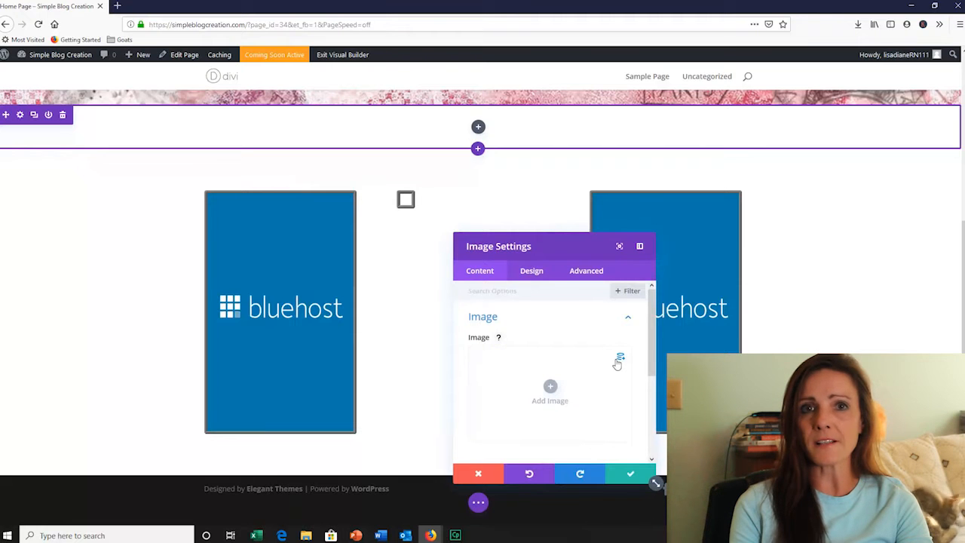
left_click(550, 388)
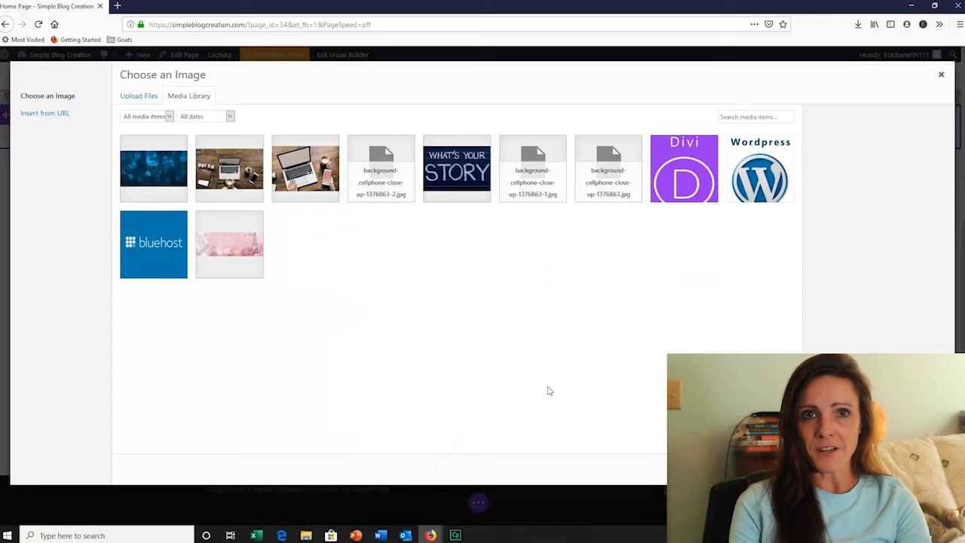
left_click(763, 165)
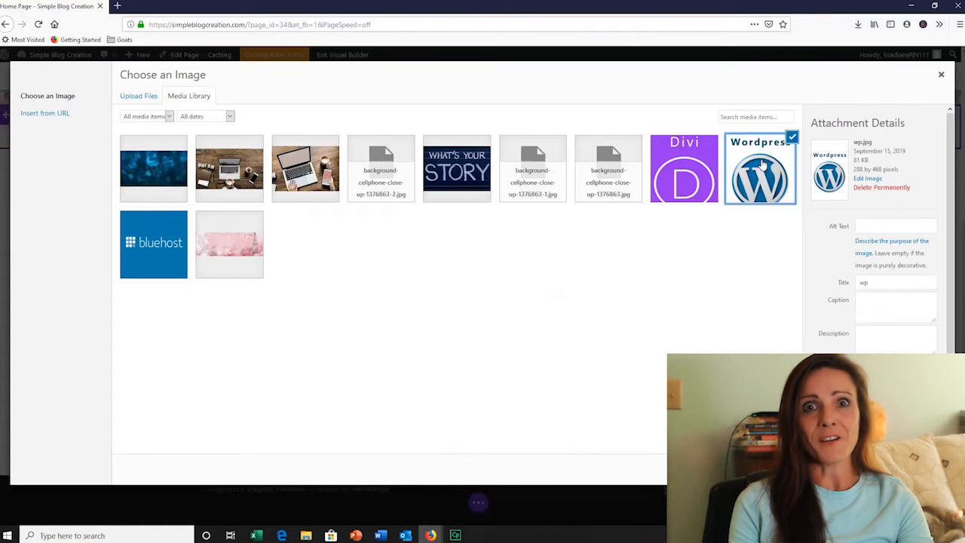
left_click(912, 469)
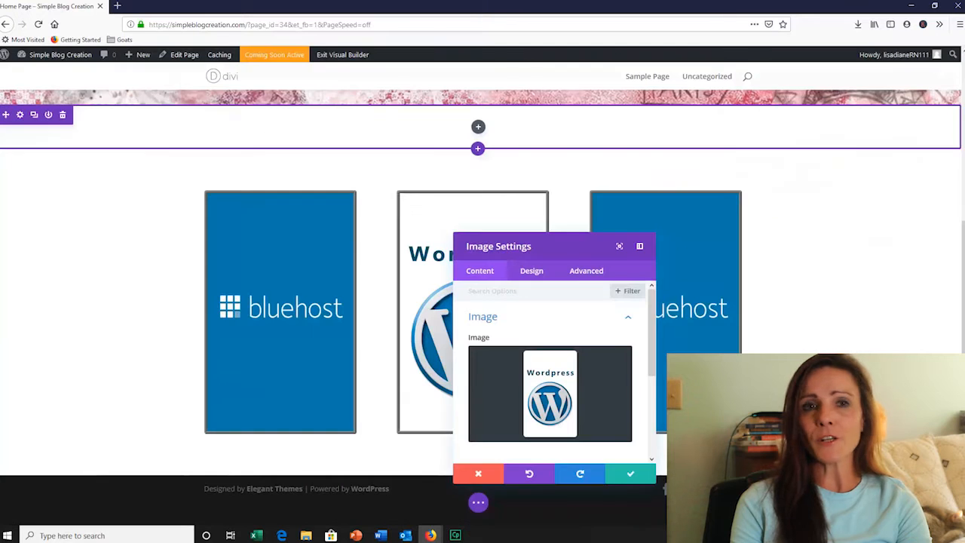
left_click(631, 473)
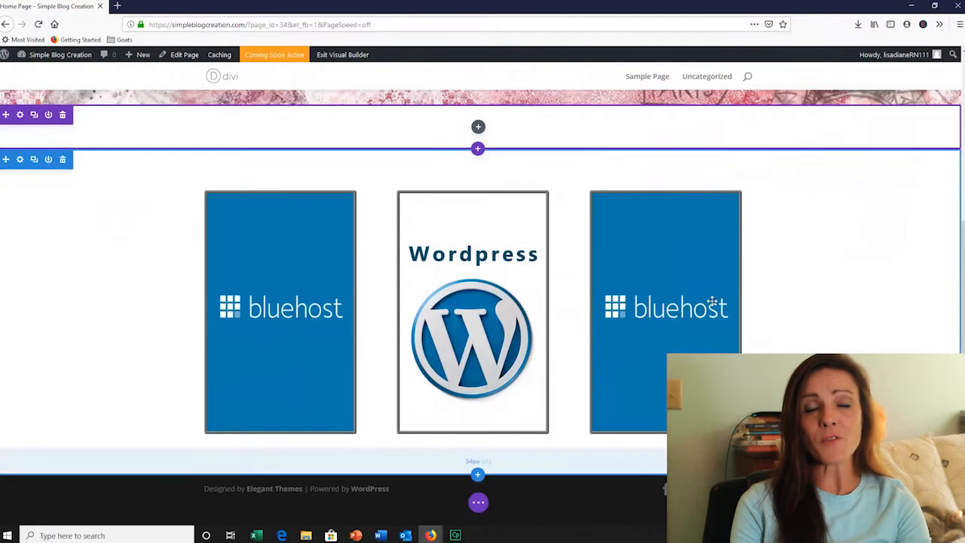
Swap the third column's bluehost image for the Divi image from the media library and save the image settings
left_click(656, 217)
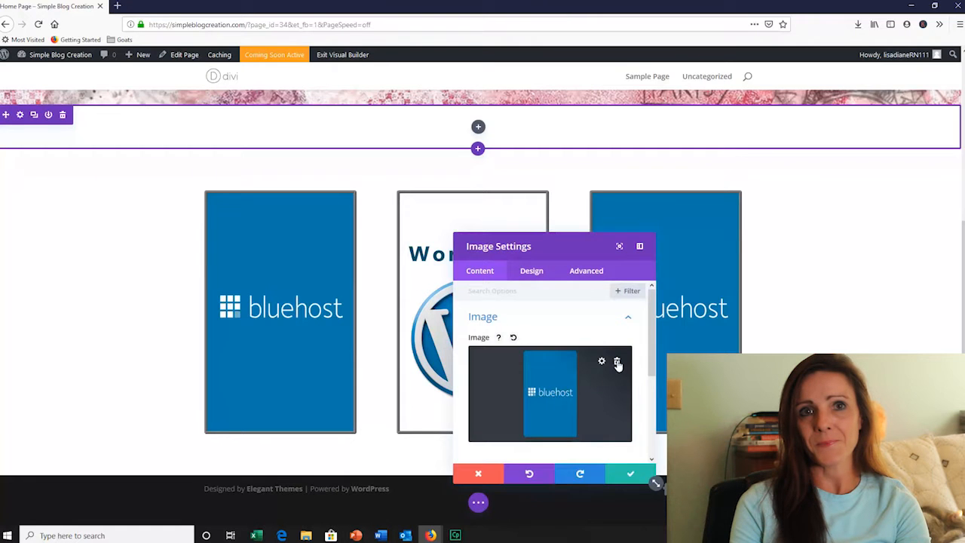
left_click(618, 362)
left_click(551, 387)
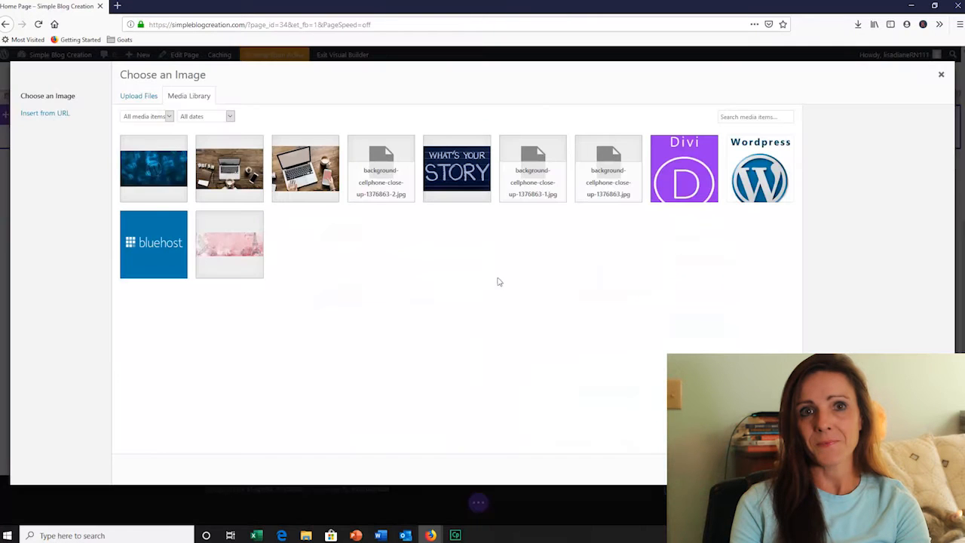
left_click(678, 183)
left_click(912, 469)
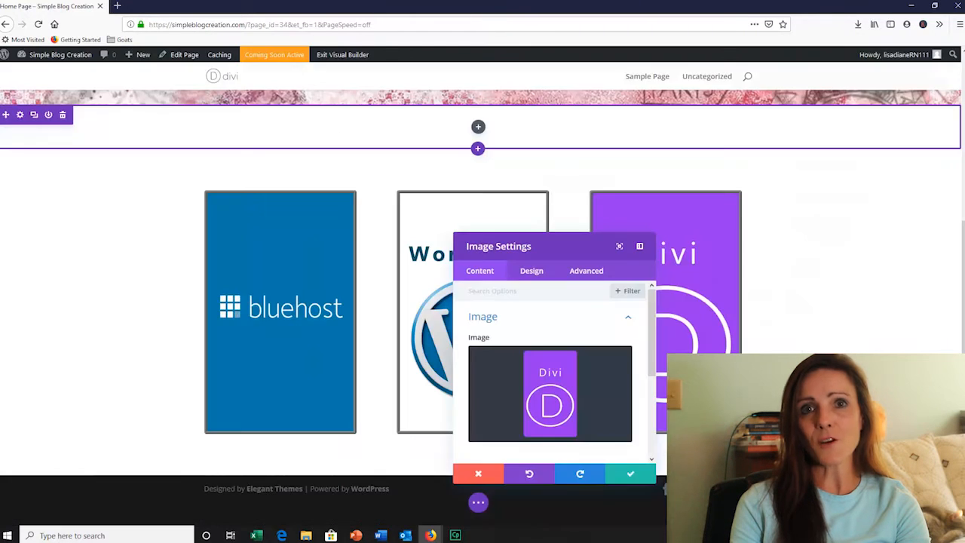
left_click(632, 472)
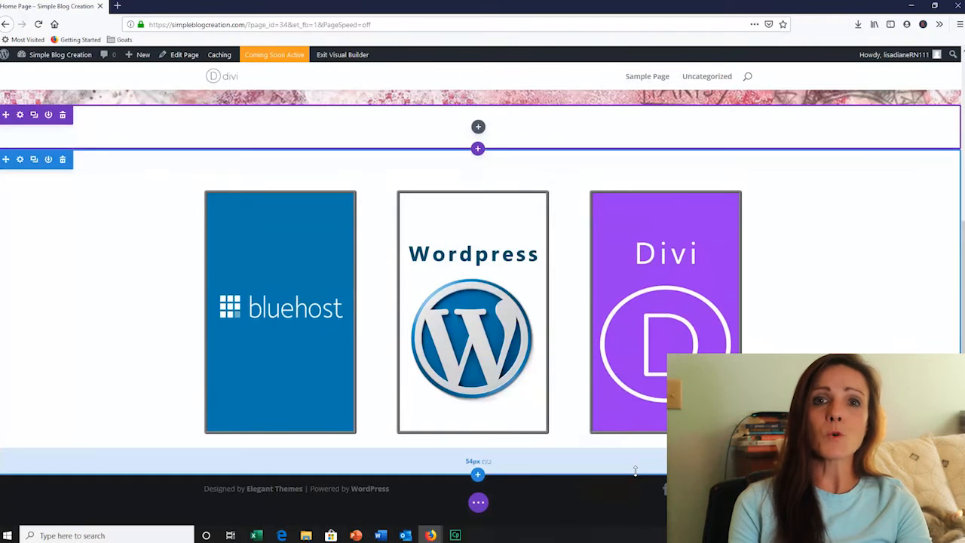
Add a section with a one-column row between the title banner and the image row, and insert a Text module in it
scroll(483, 302, "up", 5)
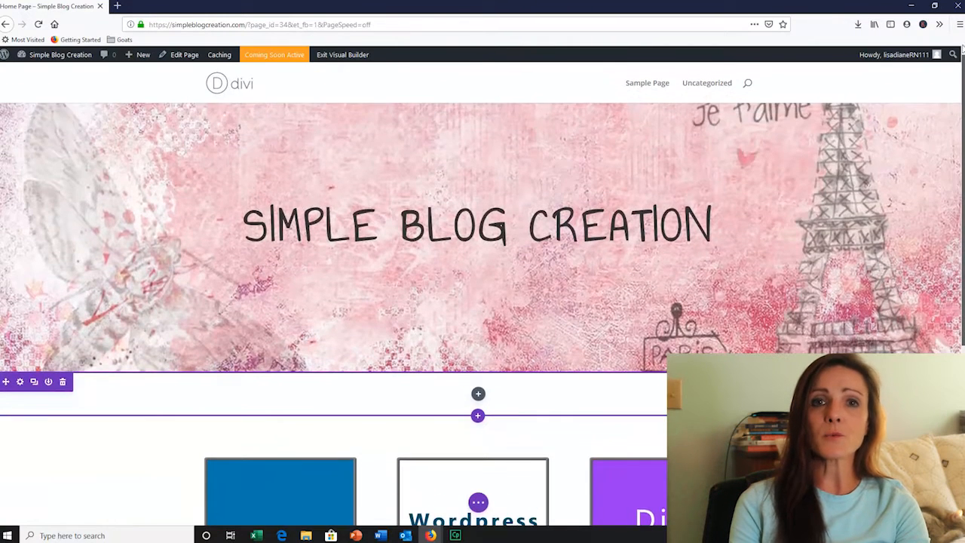
scroll(483, 302, "down", 5)
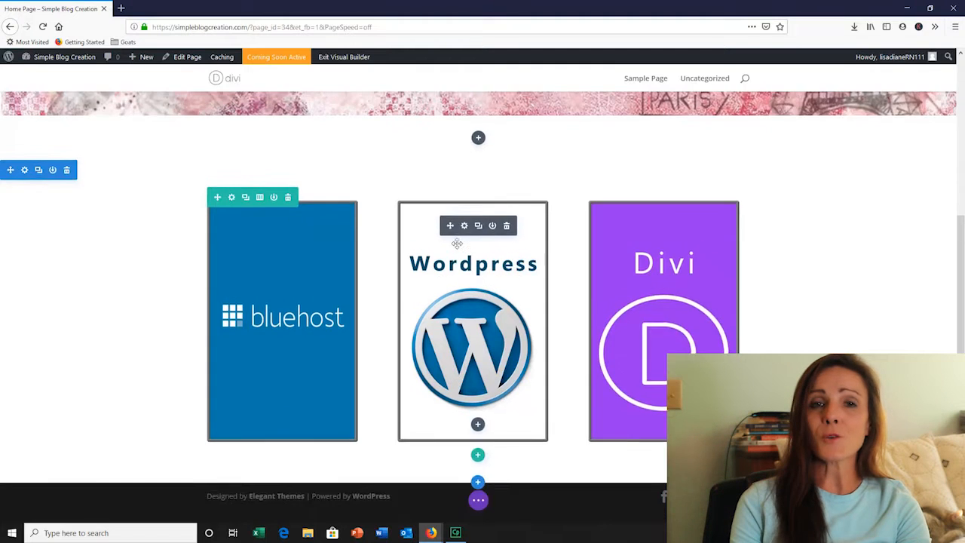
scroll(482, 230, "up", 3)
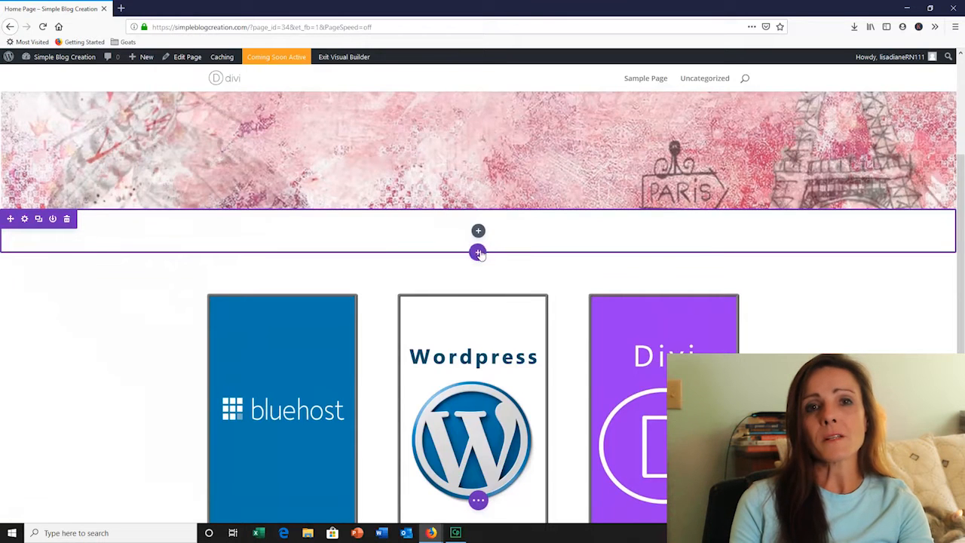
left_click(478, 292)
left_click(417, 372)
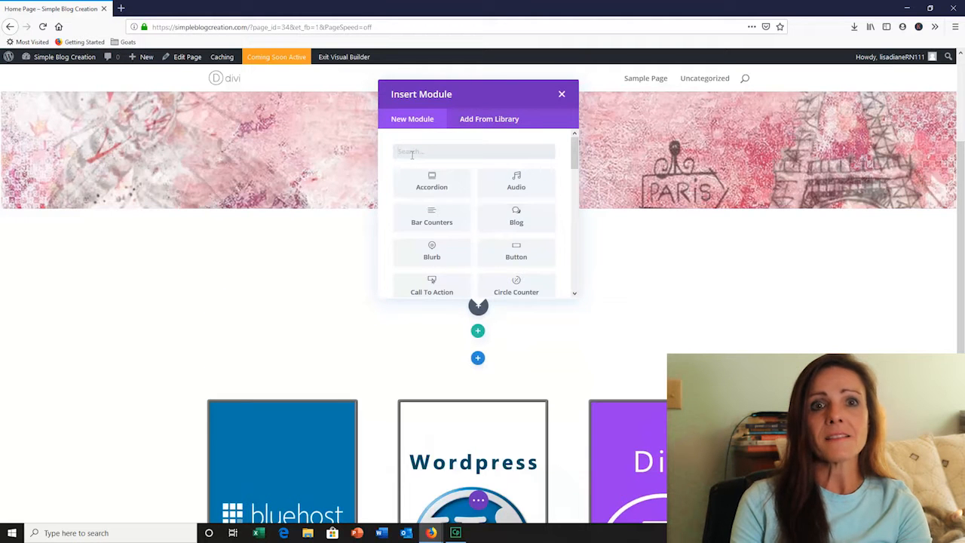
type("text")
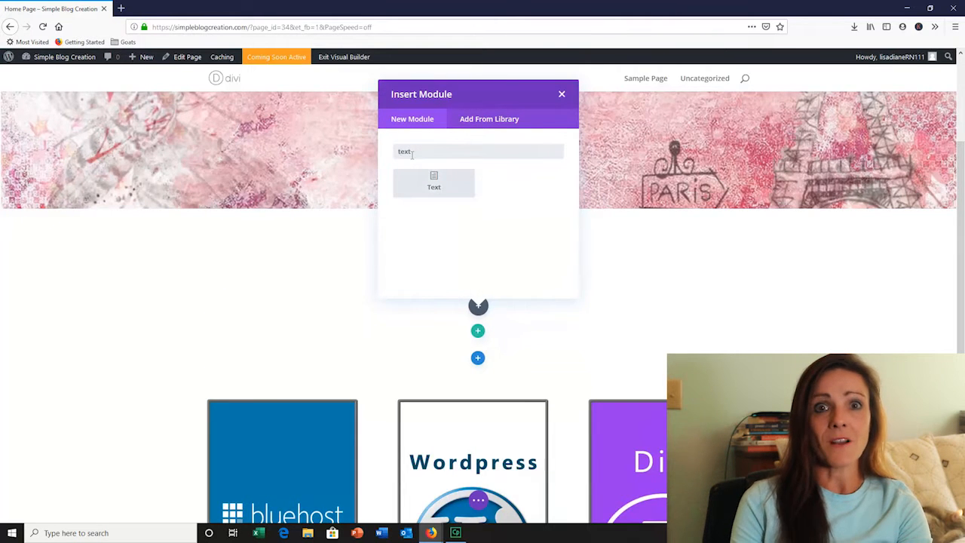
left_click(437, 183)
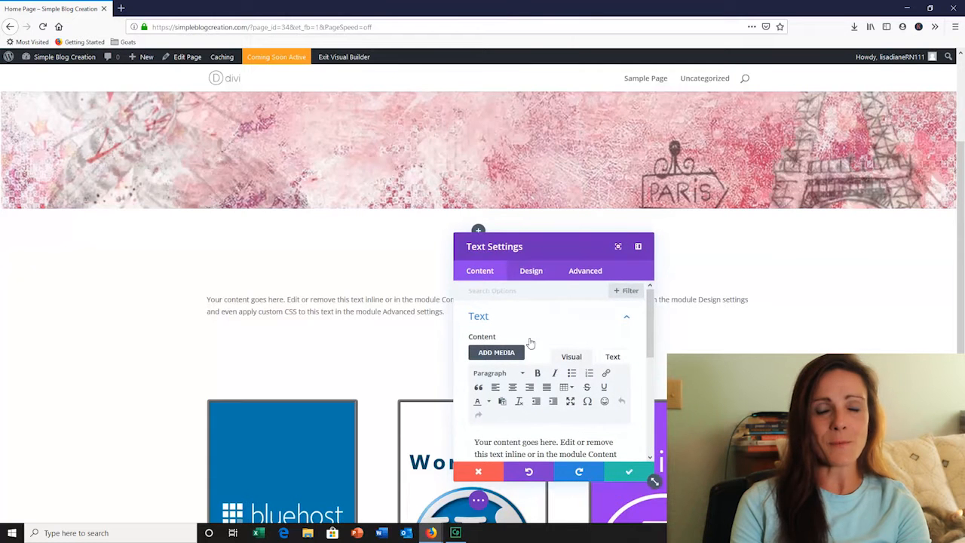
Replace the text module's placeholder content with "It's As Easy As 1- 2 - 3 !"
left_click_drag(629, 454, 544, 454)
left_click_drag(651, 348, 654, 381)
left_click_drag(585, 428, 476, 368)
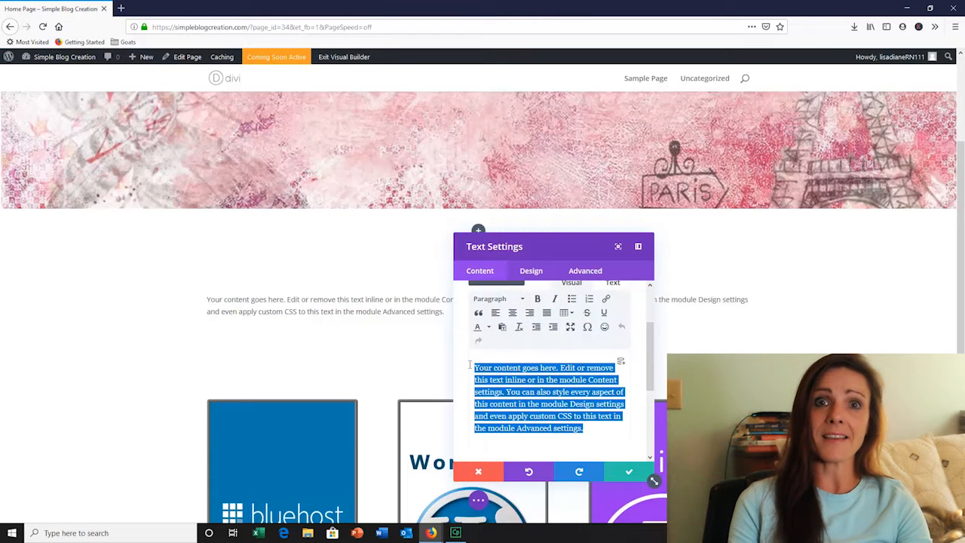
key("BackSpace")
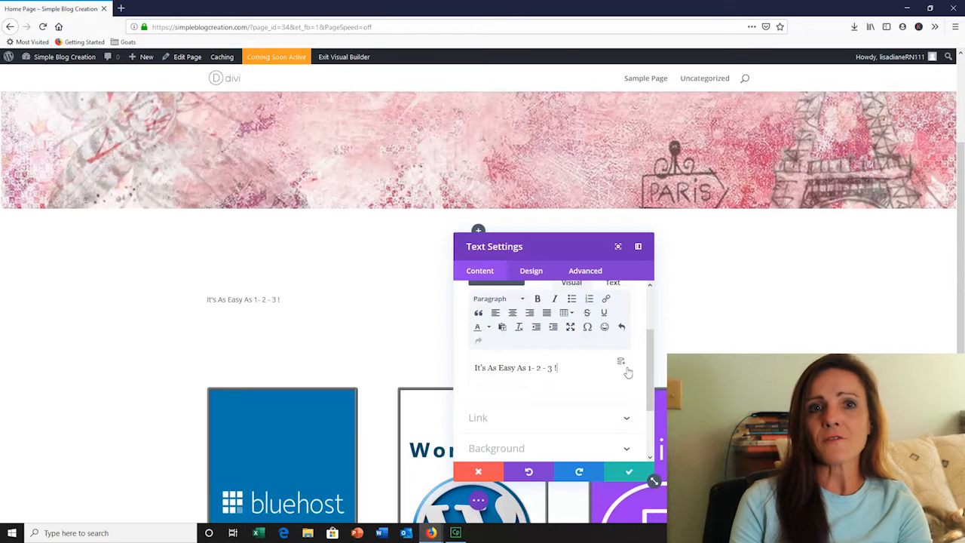
Try the Heading 3 and Heading 2 formats on the tagline and return it to Paragraph
scroll(543, 363, "up", 2)
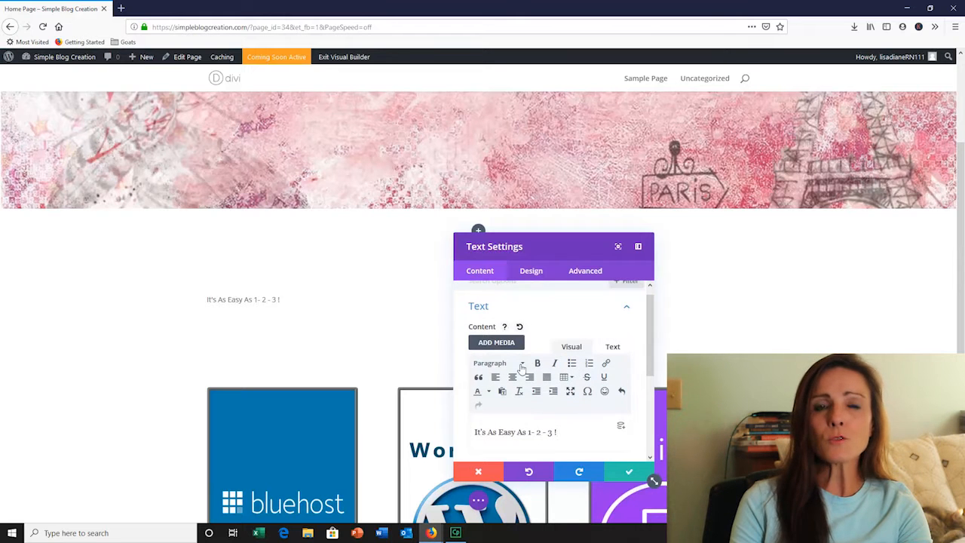
left_click(522, 363)
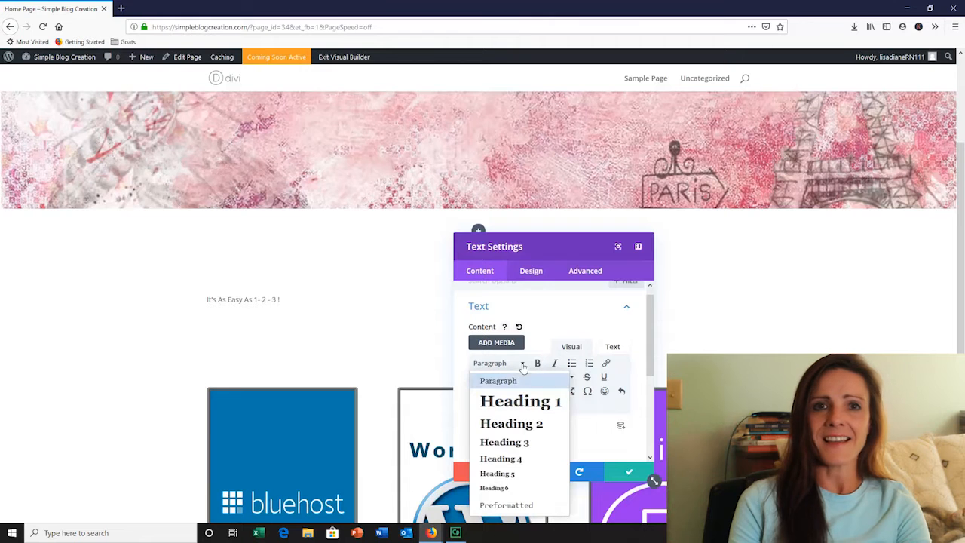
left_click(506, 442)
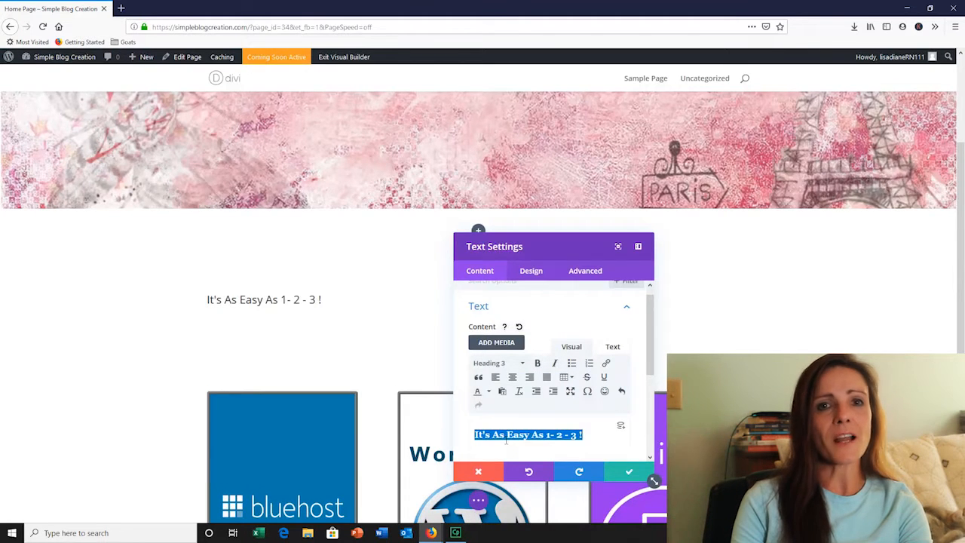
left_click(523, 364)
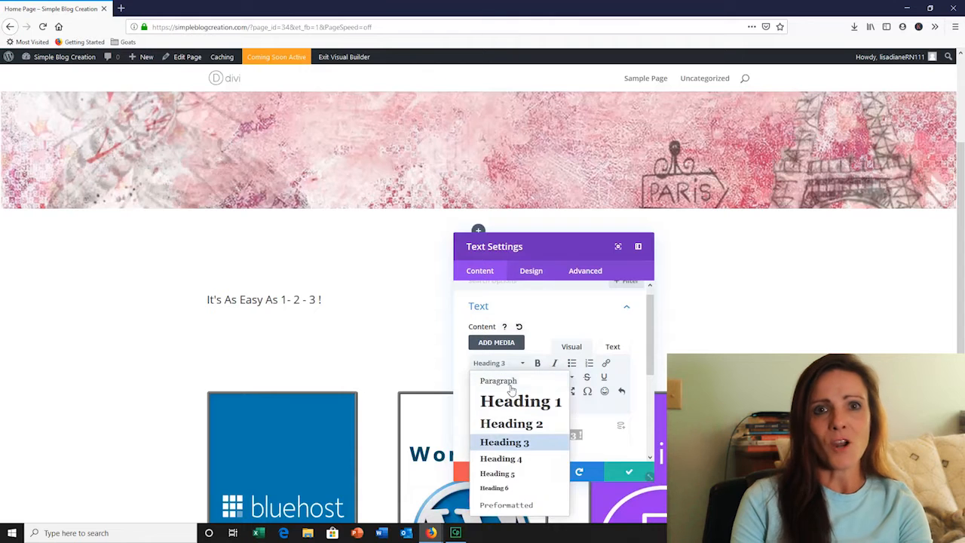
left_click(511, 425)
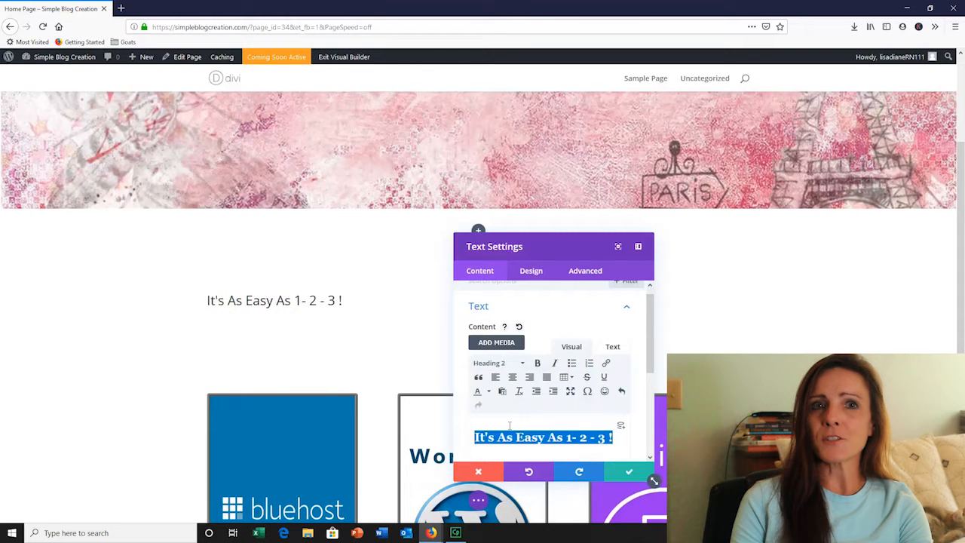
left_click(524, 364)
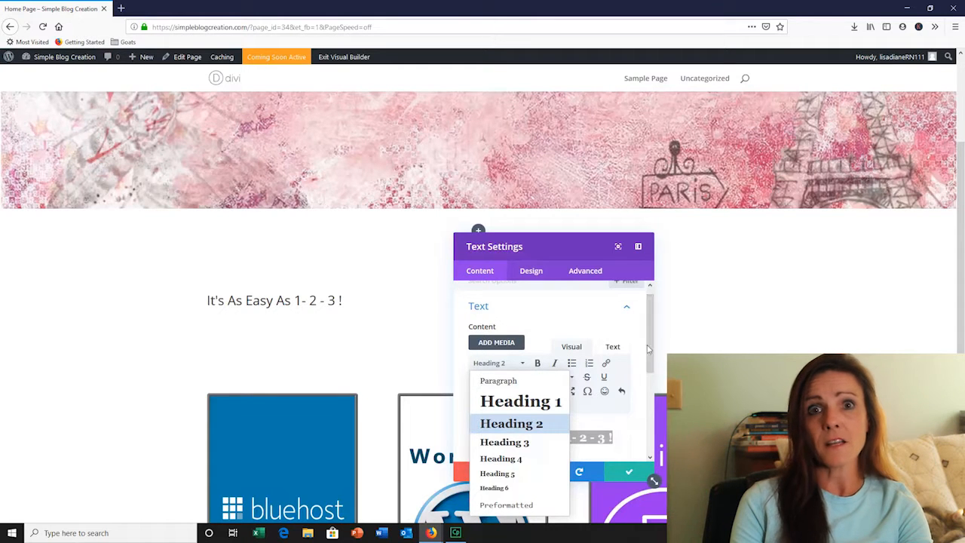
left_click(525, 423)
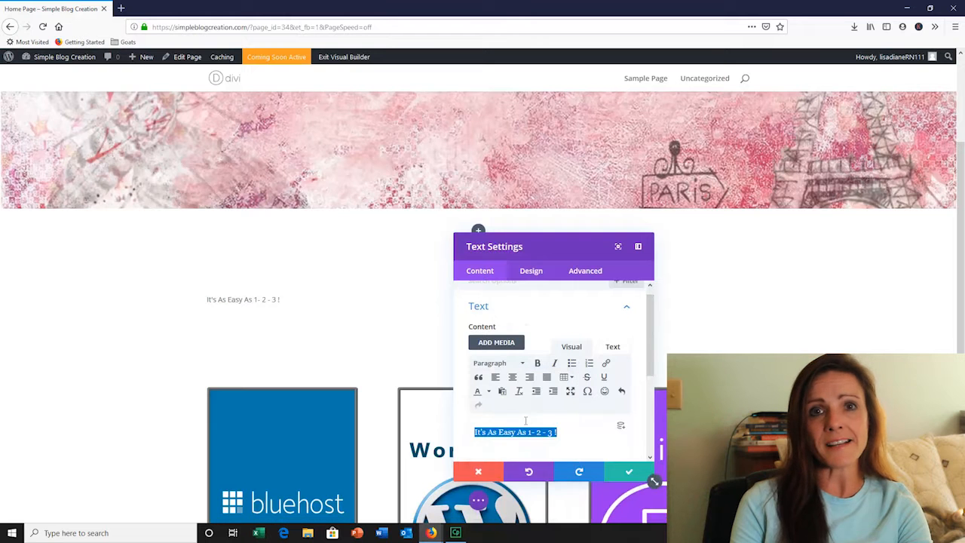
Set the text module's H1 heading font weight to Bold in its design settings
left_click(532, 272)
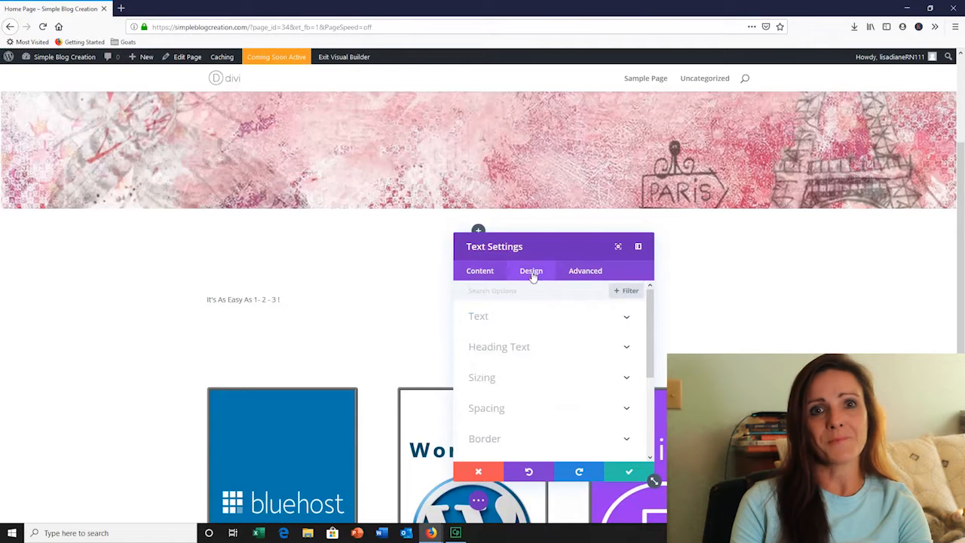
left_click(627, 346)
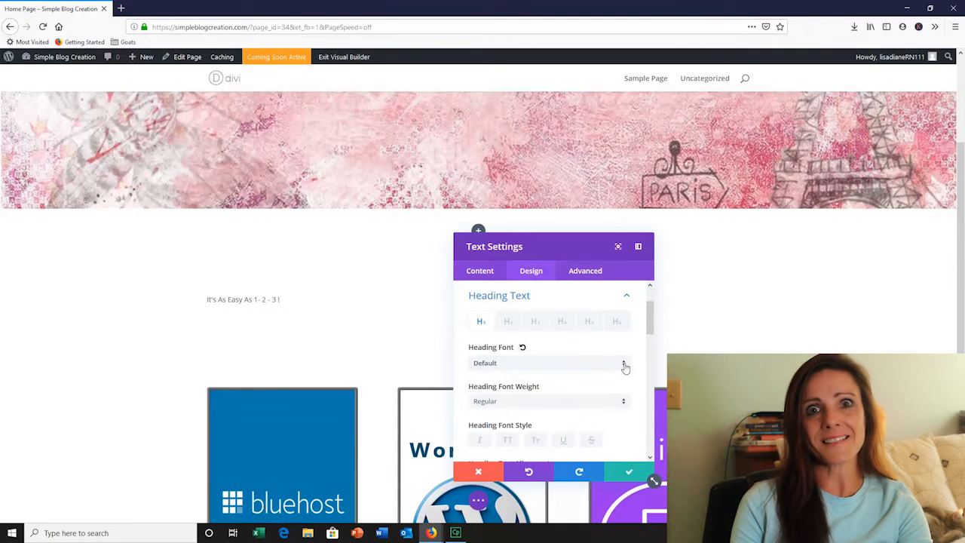
left_click(625, 405)
left_click(502, 440)
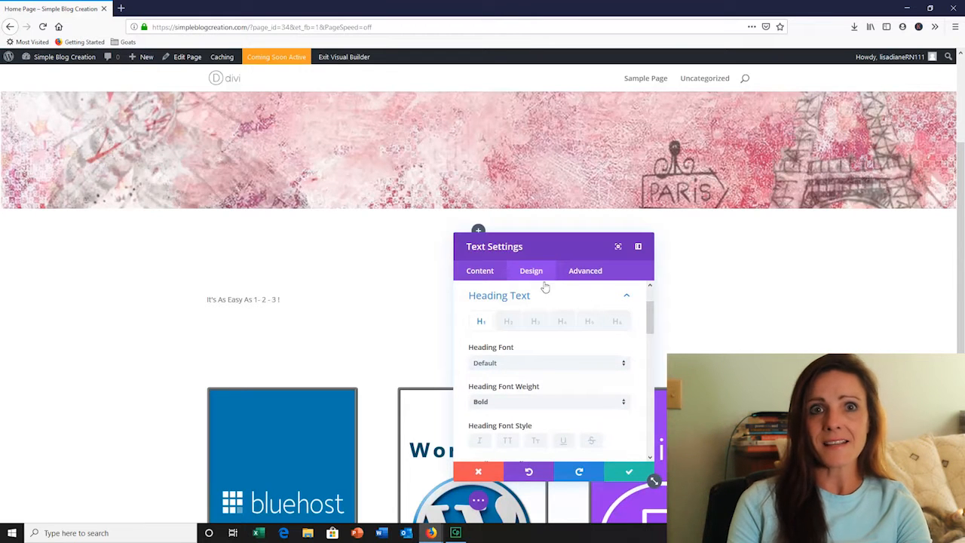
left_click_drag(649, 322, 647, 394)
scroll(625, 351, "up", 10)
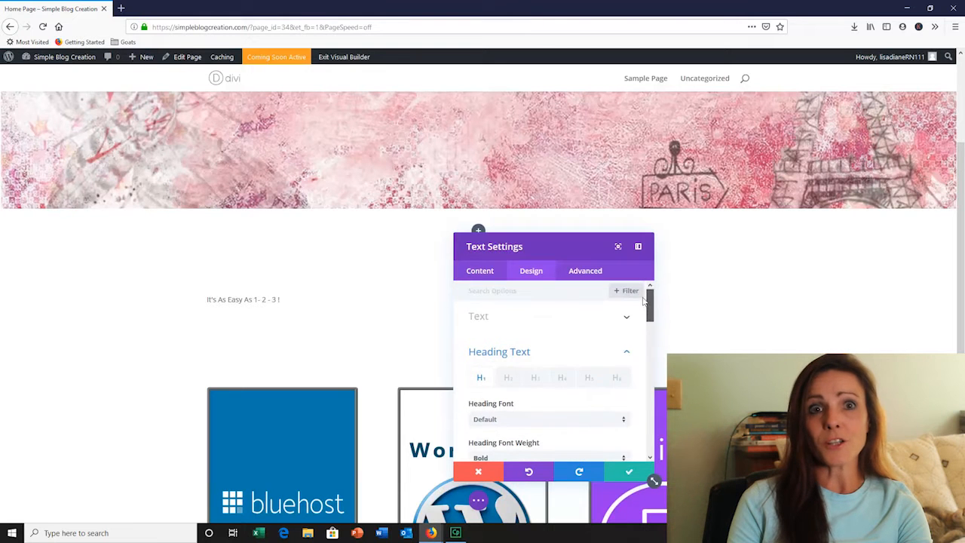
left_click(626, 352)
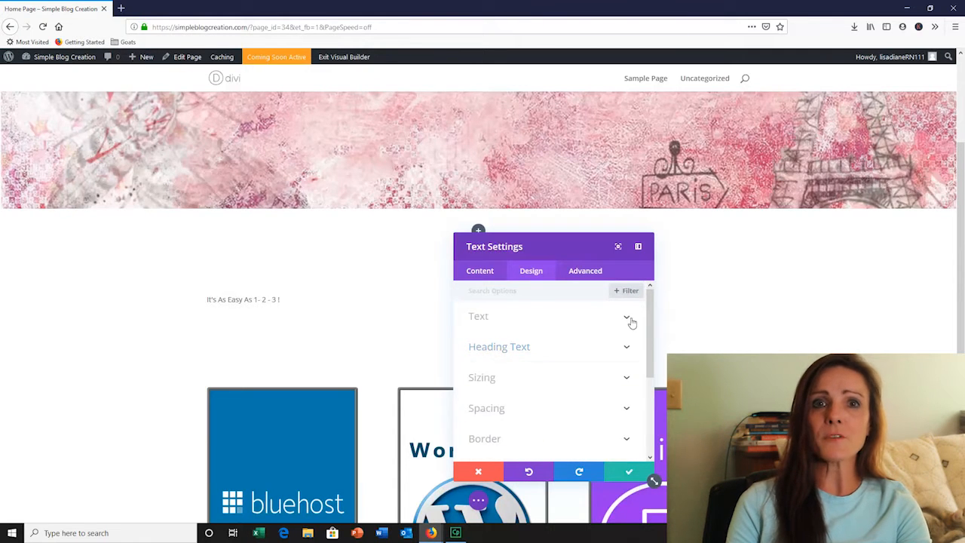
Try the Bold font weight on the tagline's body text, and set it to Semi Bold
left_click(629, 318)
scroll(649, 311, "down", 1)
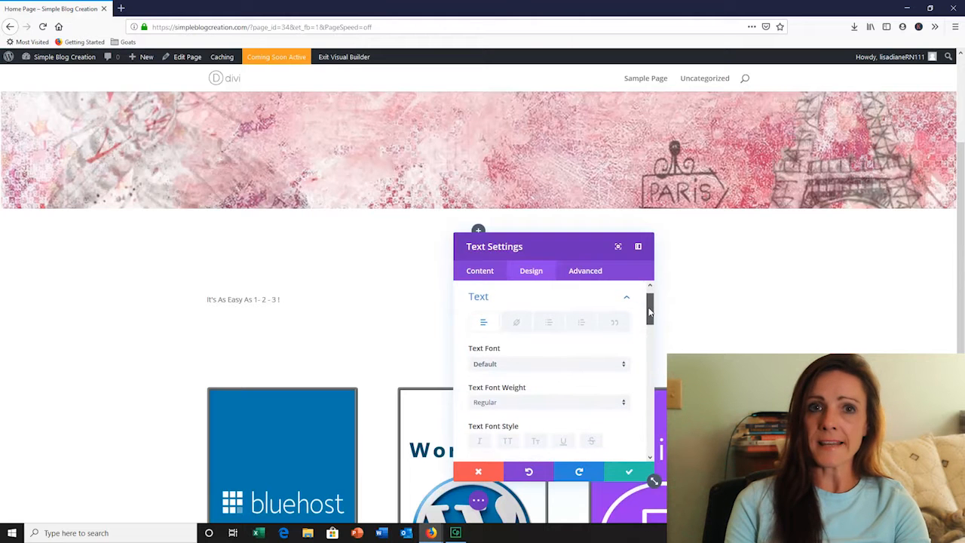
left_click(626, 402)
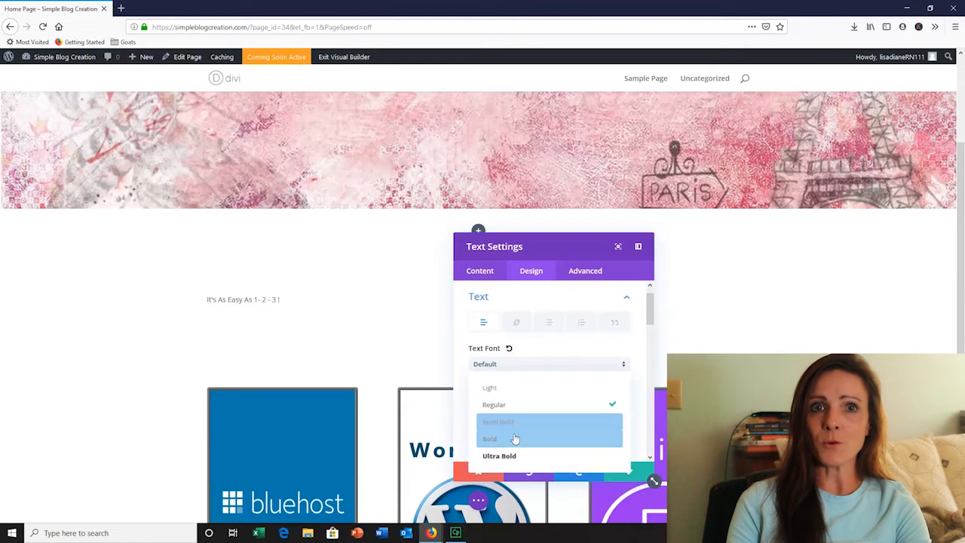
left_click(511, 440)
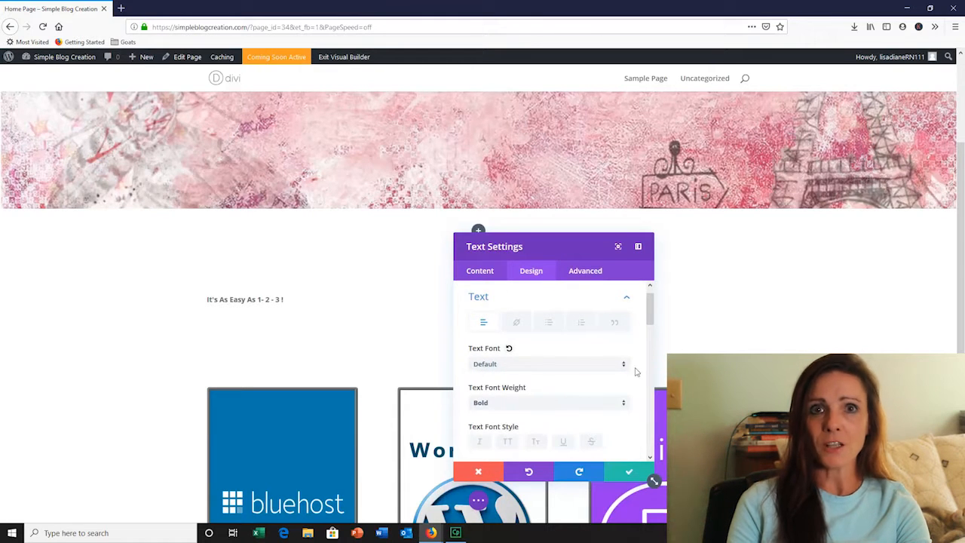
left_click(625, 402)
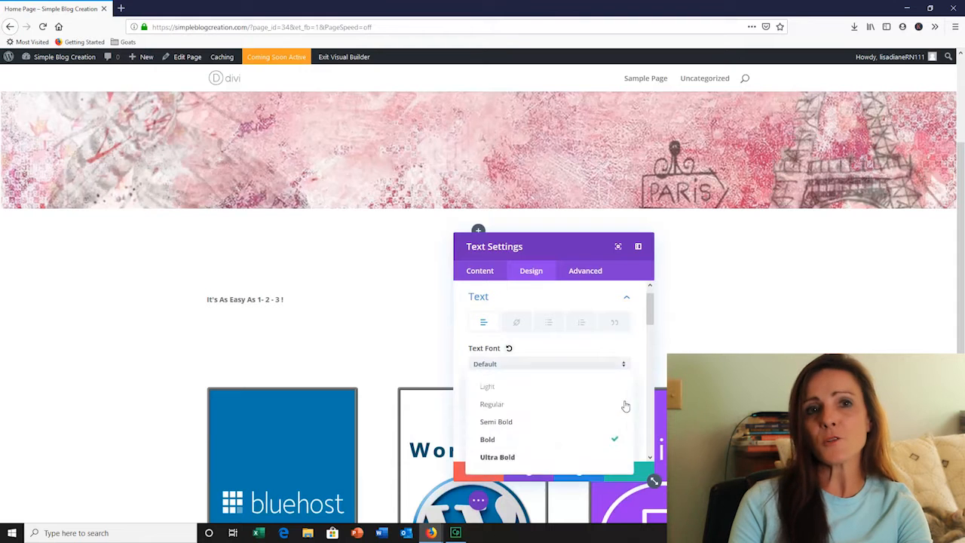
left_click(491, 423)
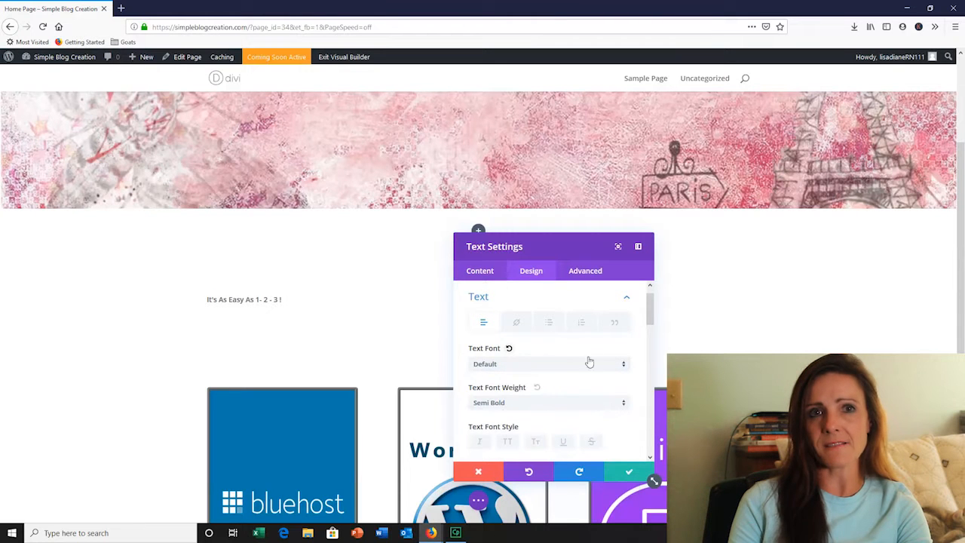
Search the fonts for "pop" and set the tagline's text font to Poppins
left_click(625, 368)
mouse_move(651, 298)
left_mouse_down()
mouse_move(652, 352)
mouse_move(653, 294)
left_mouse_up()
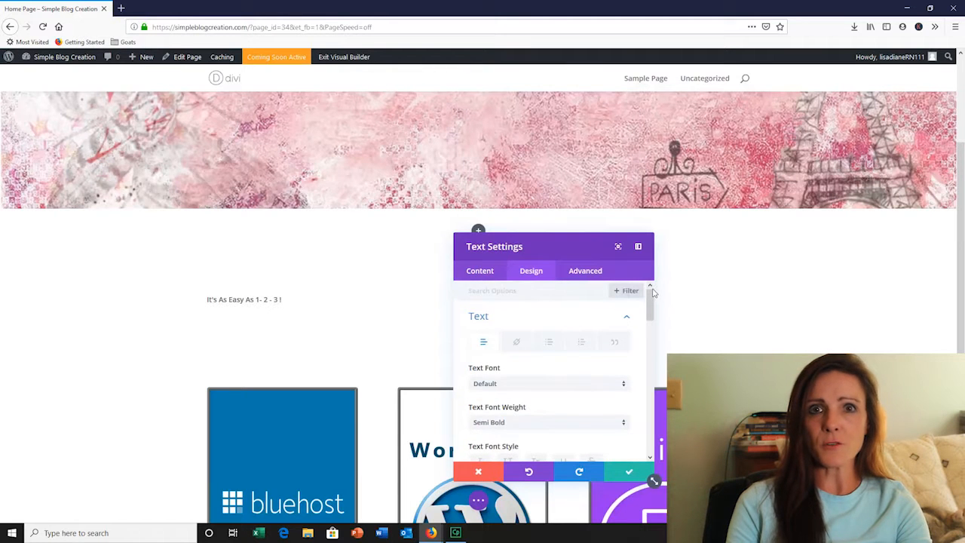
left_click(625, 383)
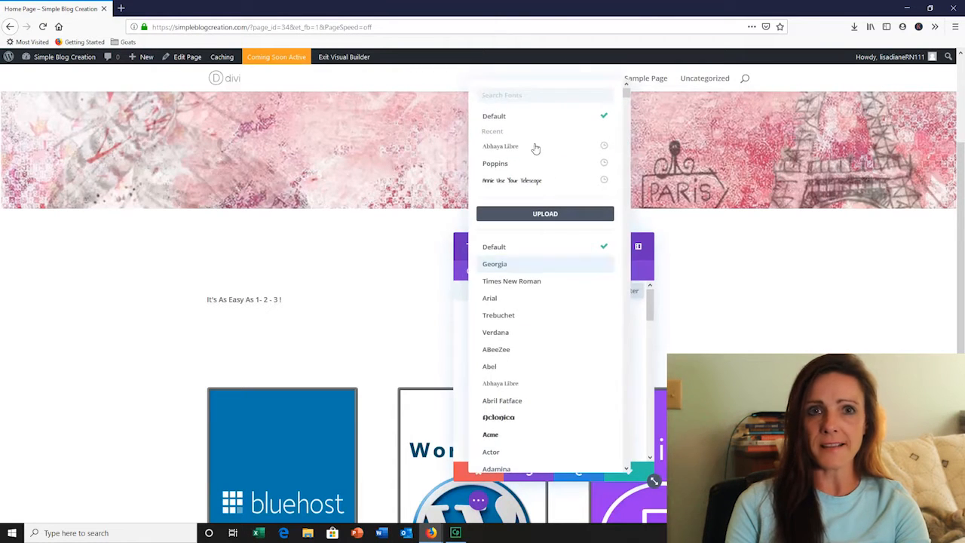
left_click(519, 91)
type("pop")
left_click(489, 115)
Make the tagline text uppercase and increase its text size to a large headline size
left_click_drag(650, 316, 651, 337)
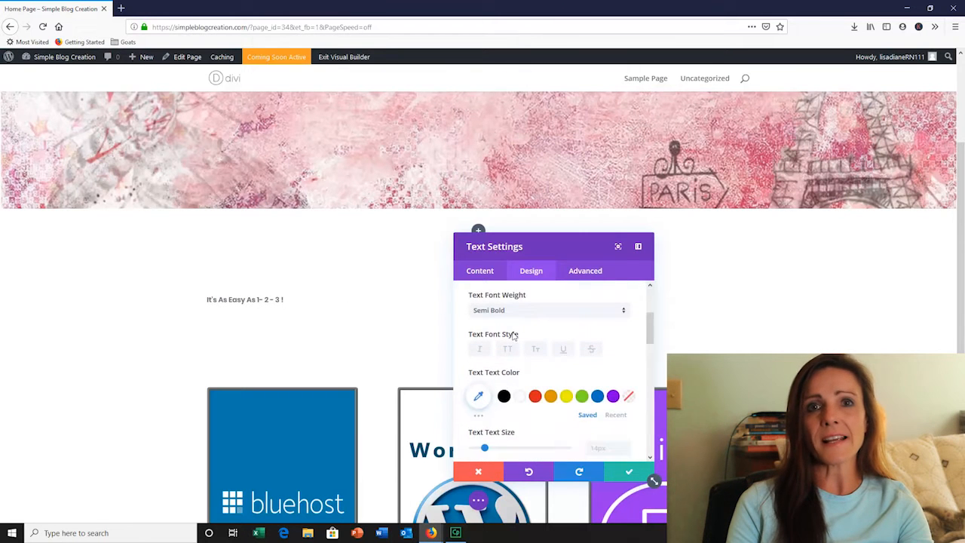
scroll(524, 332, "down", 3)
left_click_drag(484, 339, 543, 340)
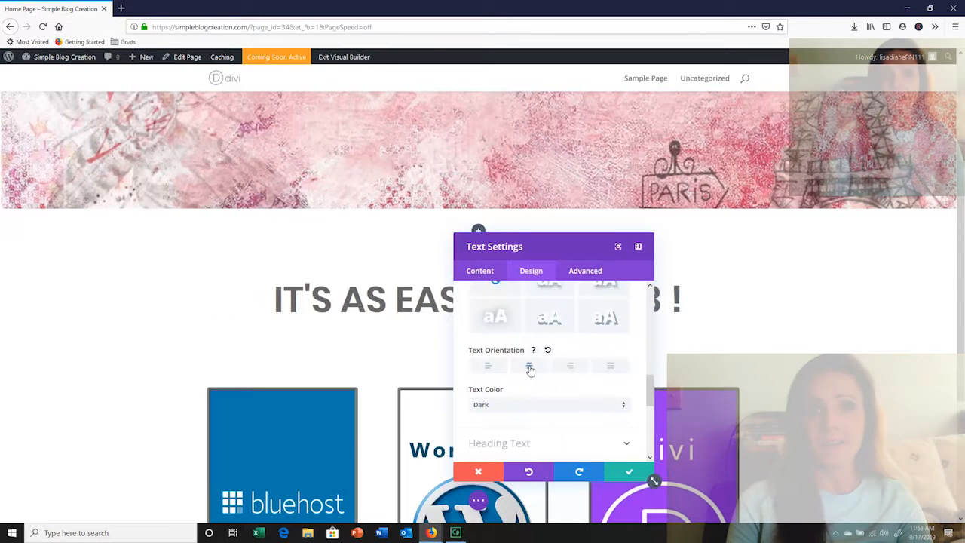
Compare the left, centre, right and justified text orientations on the tagline, keep it centred and save the text settings
left_click_drag(573, 241, 806, 237)
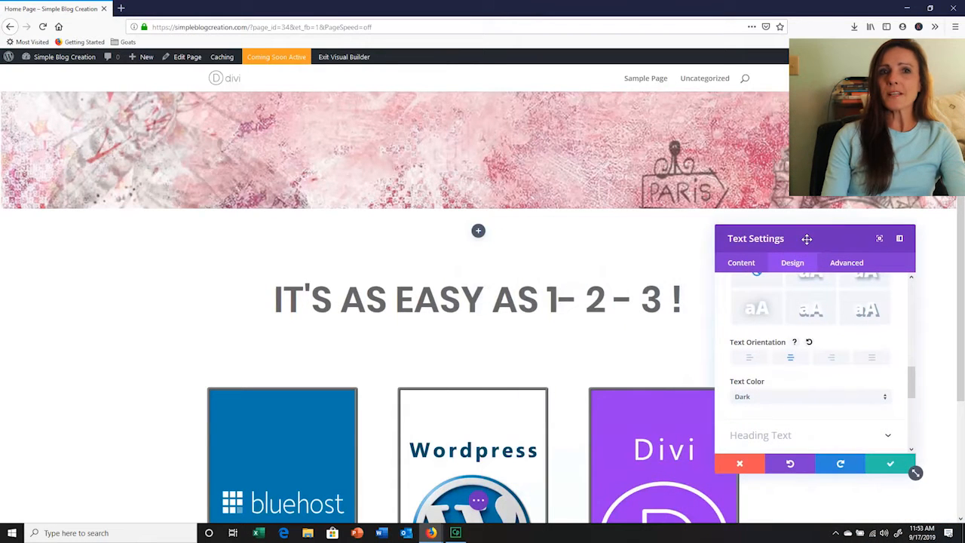
left_click(752, 360)
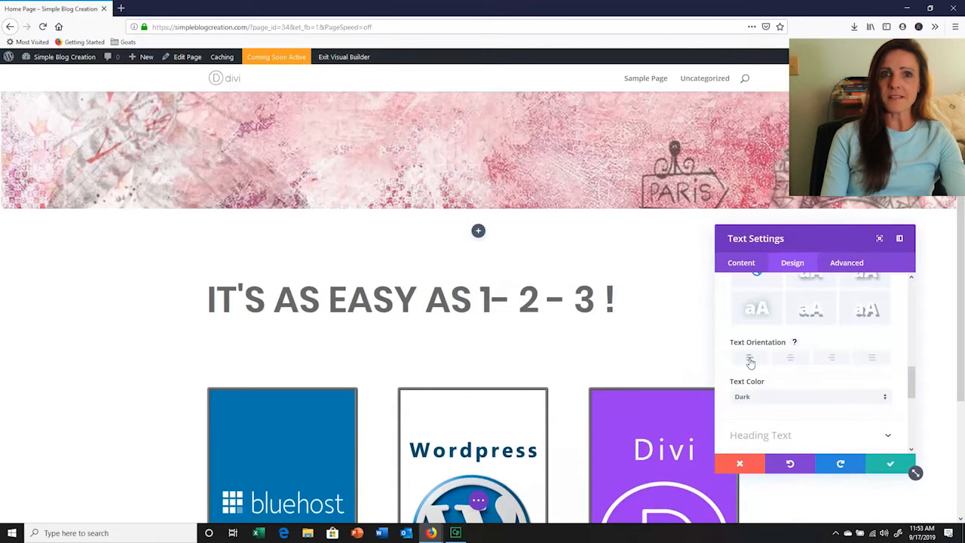
left_click(791, 360)
left_click(832, 359)
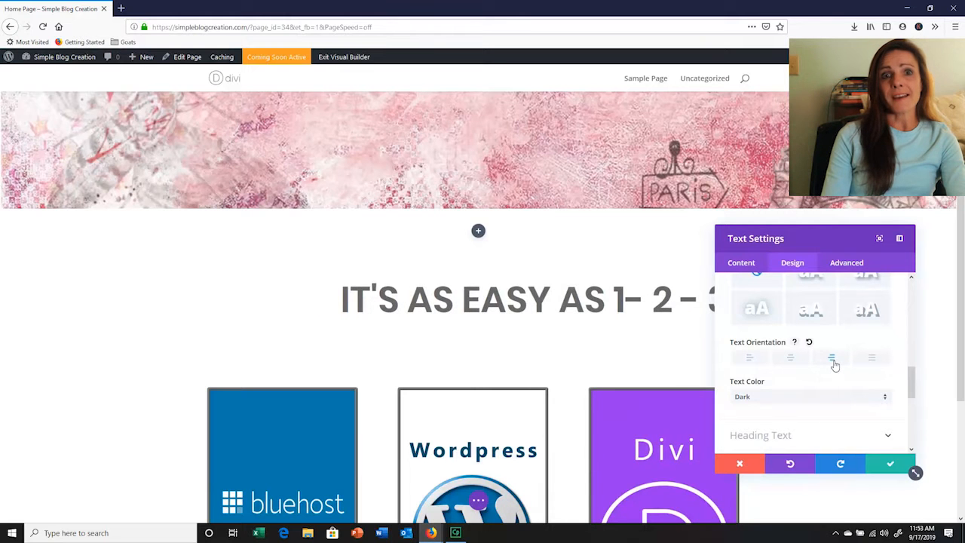
left_click(874, 360)
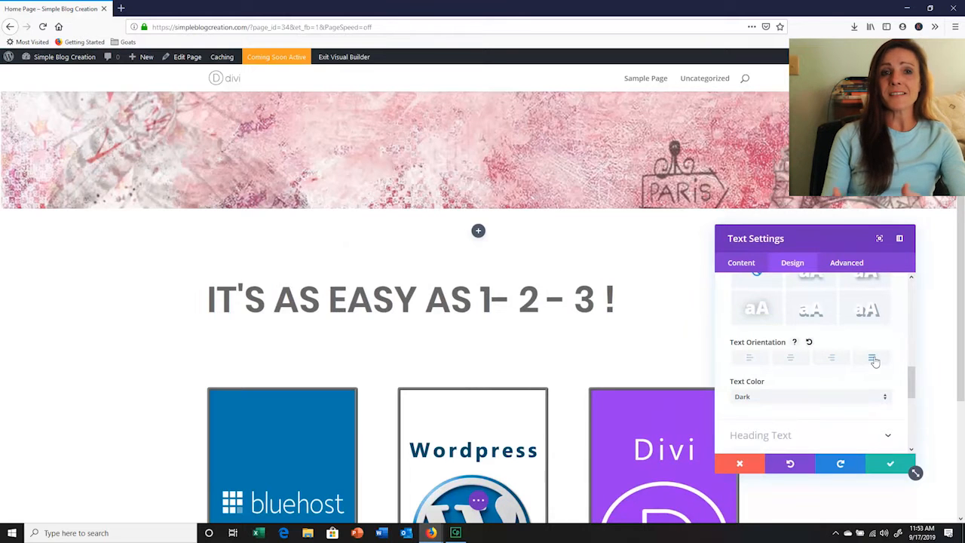
left_click(793, 360)
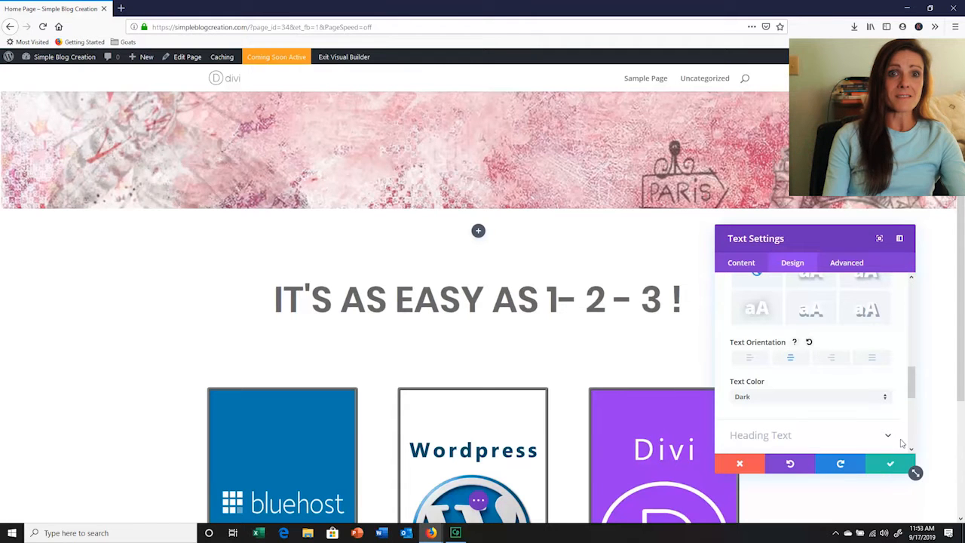
left_click(891, 464)
Insert a space between the "1" and its hyphen in the tagline so it reads "1 - 2 - 3 !"
left_click_drag(963, 322, 960, 393)
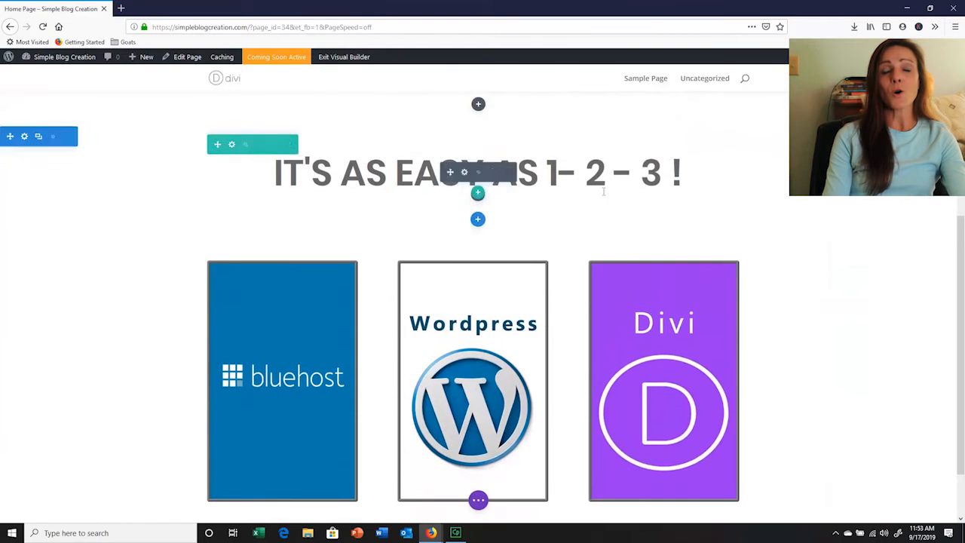
left_click(563, 172)
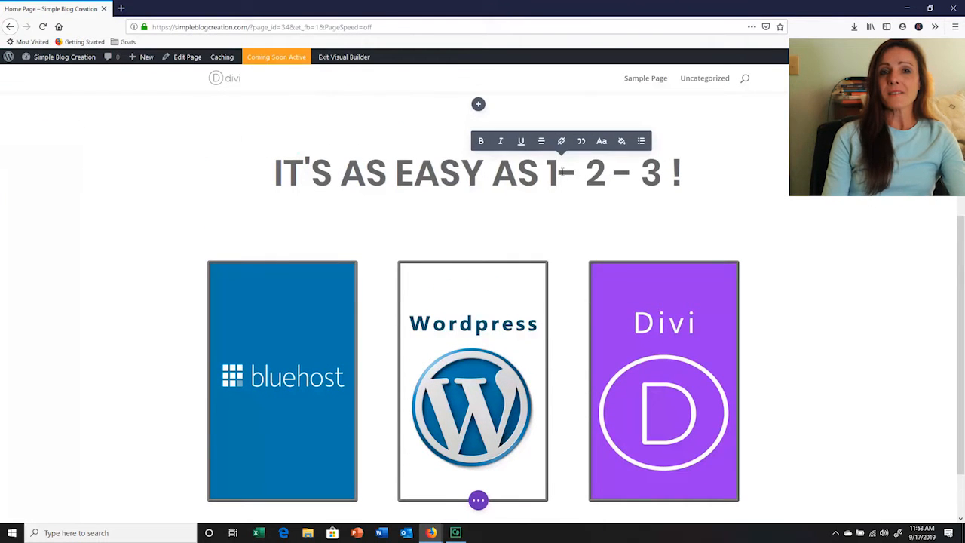
left_click(754, 195)
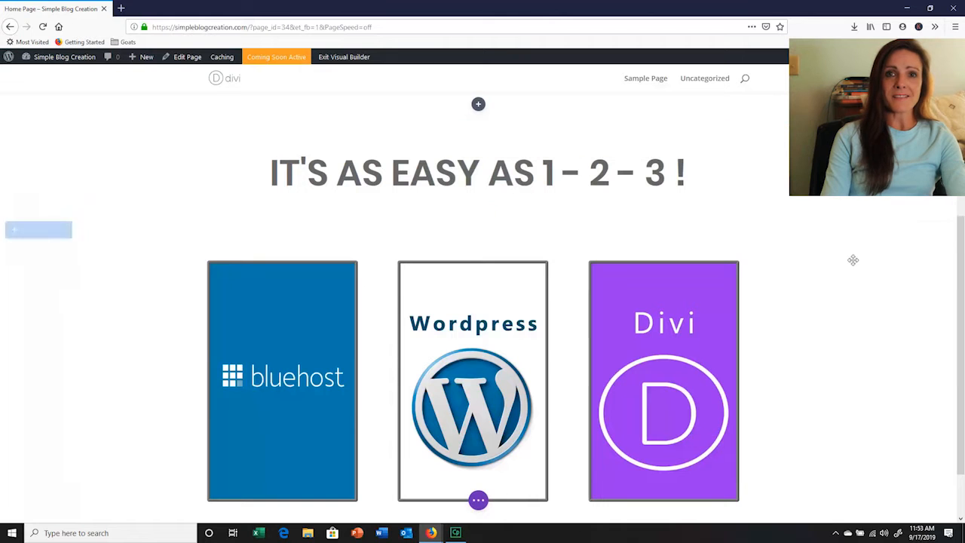
Add a layered curved top divider to the tagline section and colour it grey #848484
left_click_drag(963, 270, 962, 167)
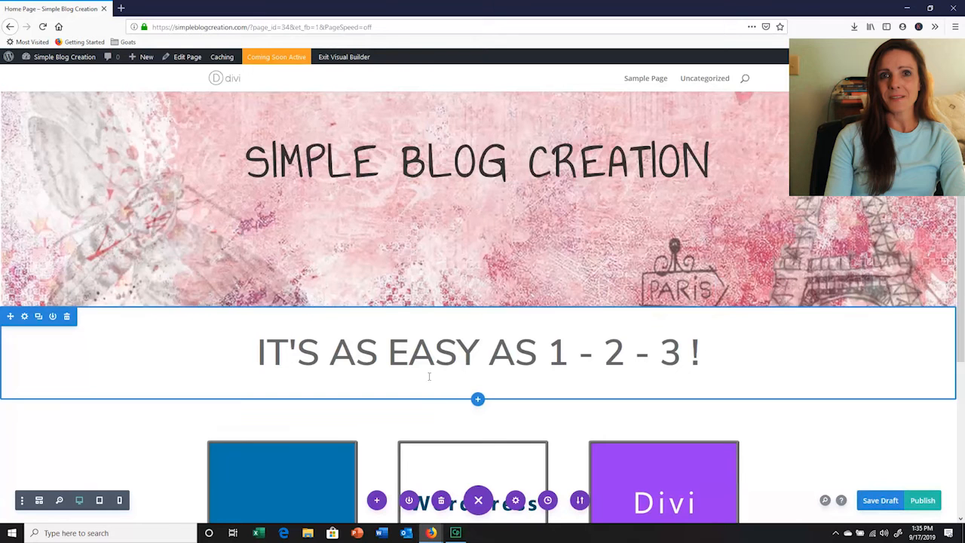
left_click(24, 317)
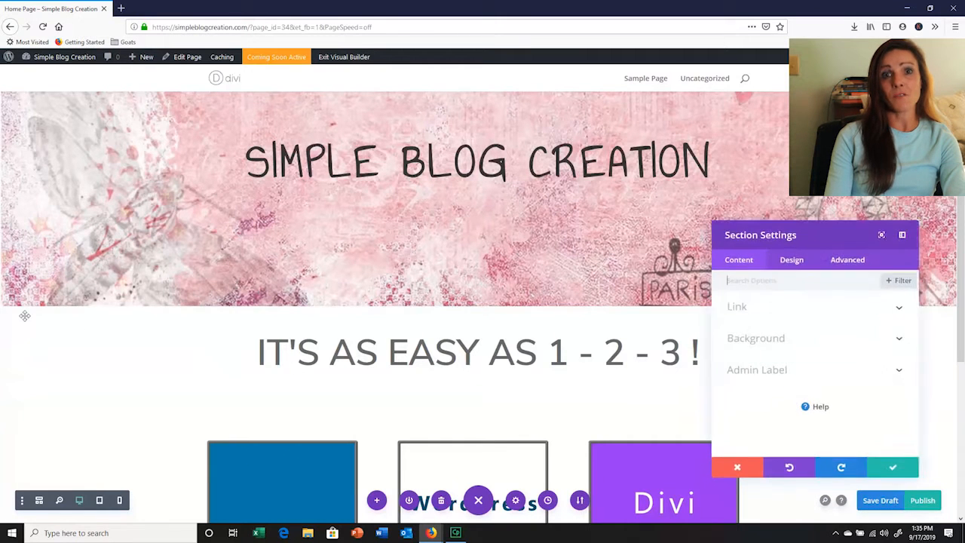
left_click(793, 264)
left_click(888, 369)
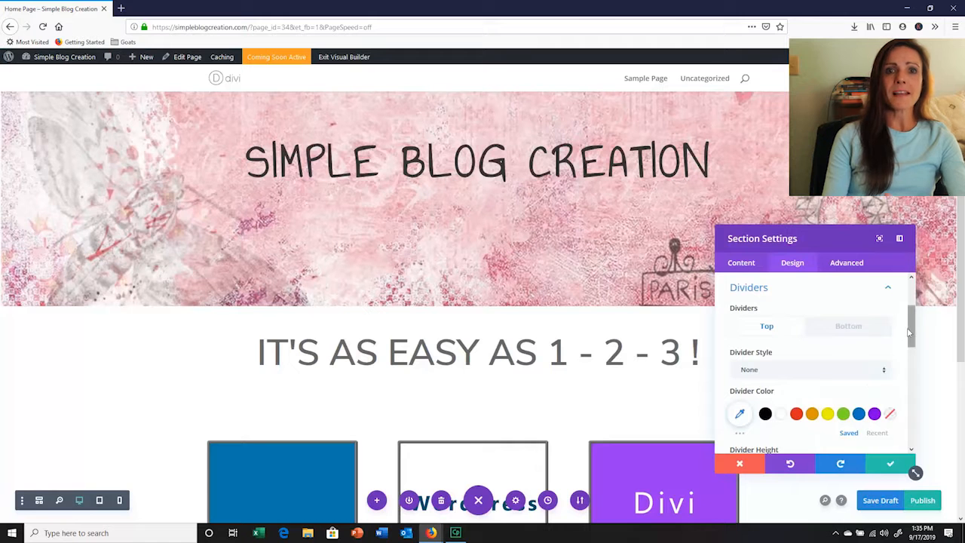
scroll(906, 343, "down", 1)
left_click(884, 356)
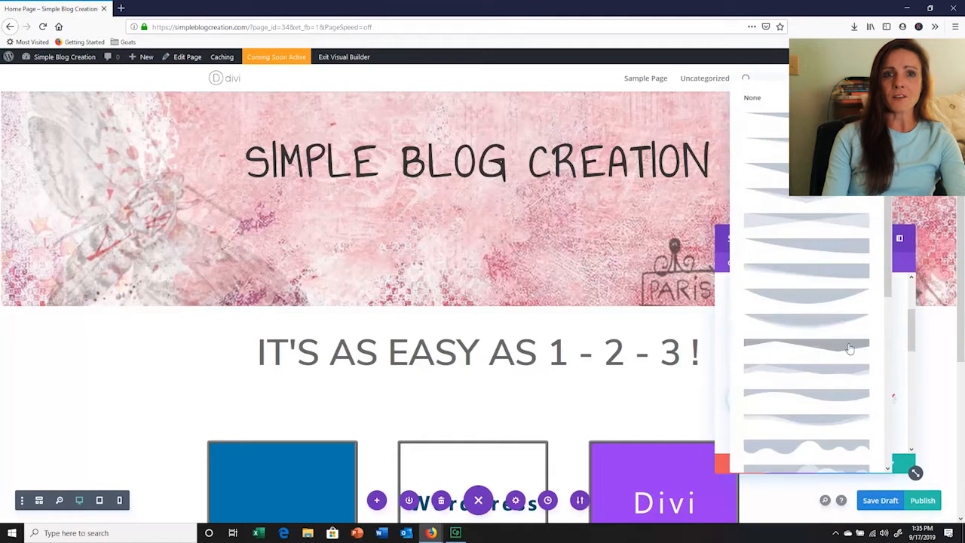
left_click(823, 323)
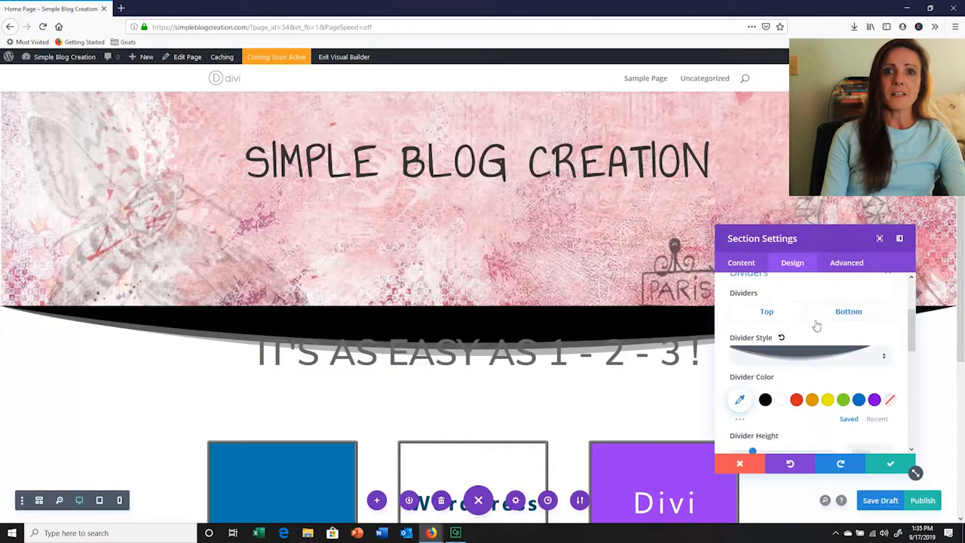
left_click(741, 402)
left_click(759, 435)
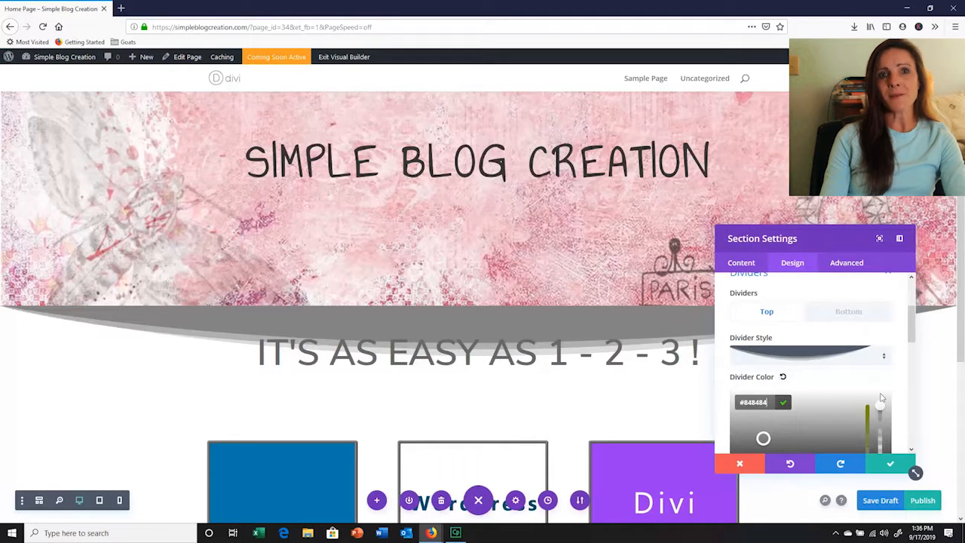
Try angled and wavy styles for the tagline section's top divider and settle on a gentle layered wave
left_click(885, 359)
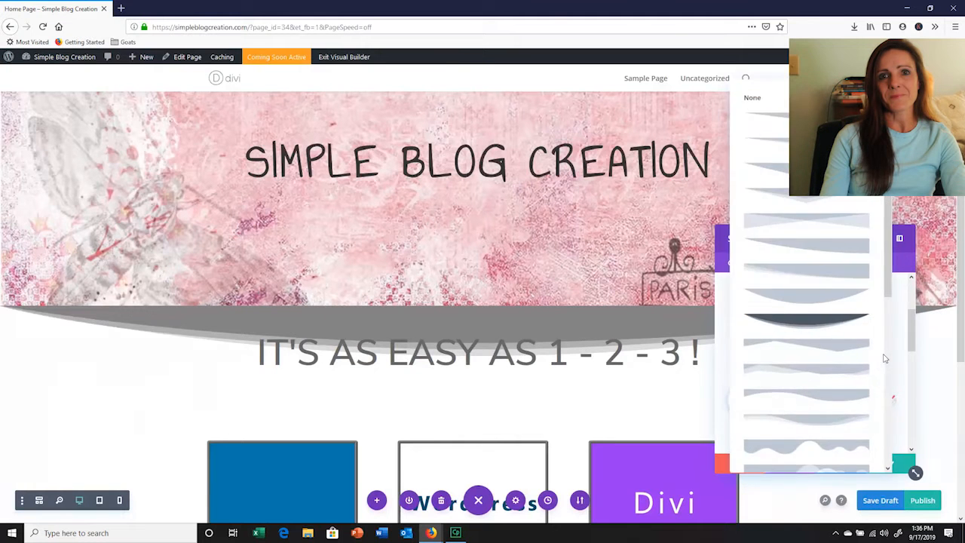
left_click(883, 359)
left_click(884, 360)
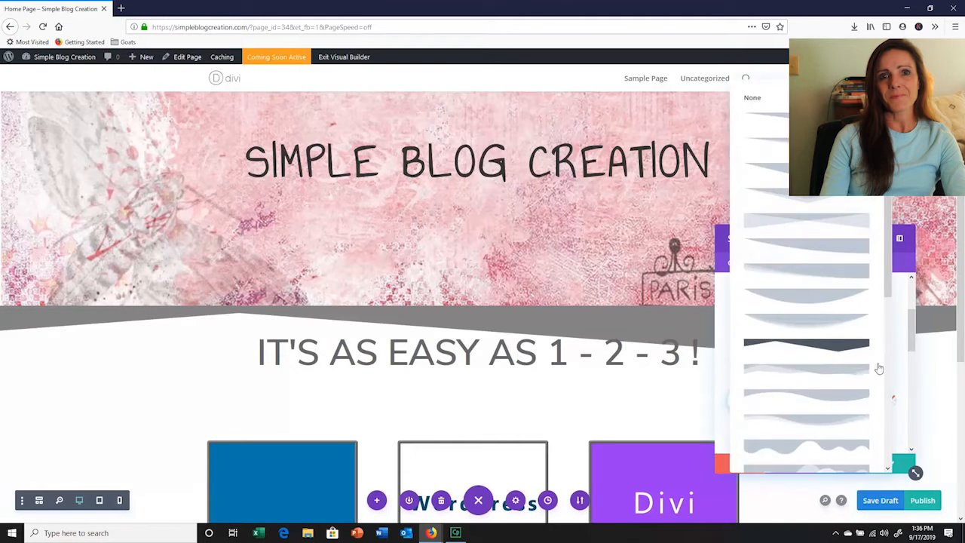
left_click(838, 438)
left_click(886, 361)
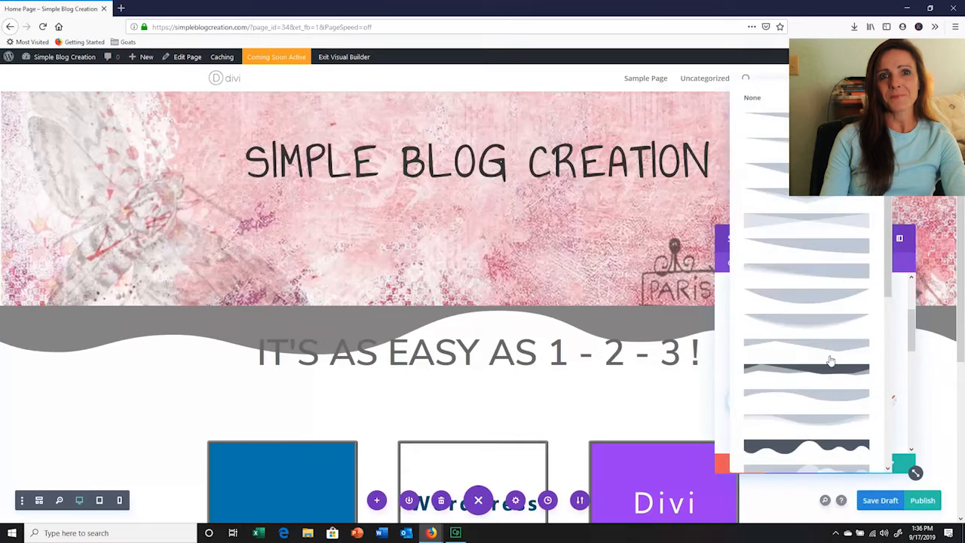
left_click(829, 369)
left_click(844, 354)
left_click(842, 423)
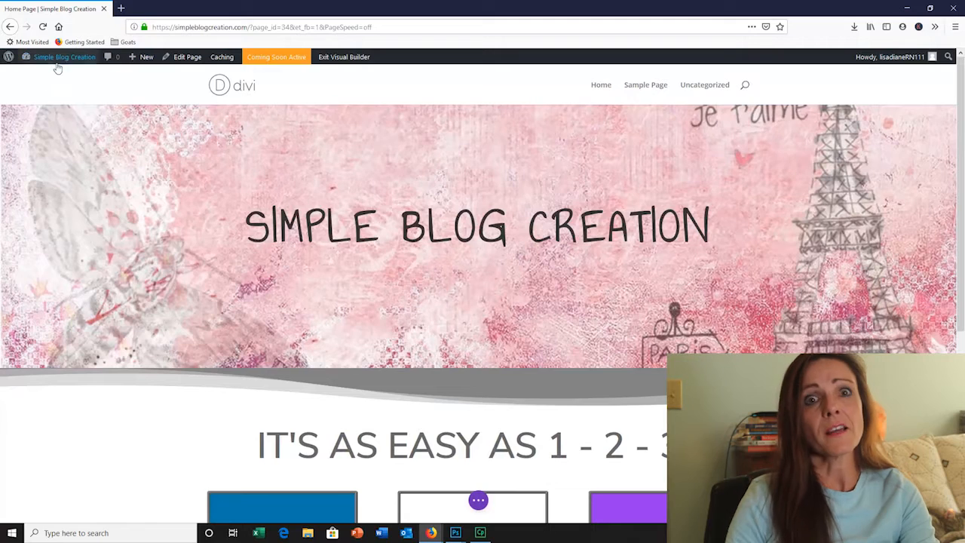
Go to the site's WordPress dashboard and open the Divi Theme Options
mouse_move(58, 67)
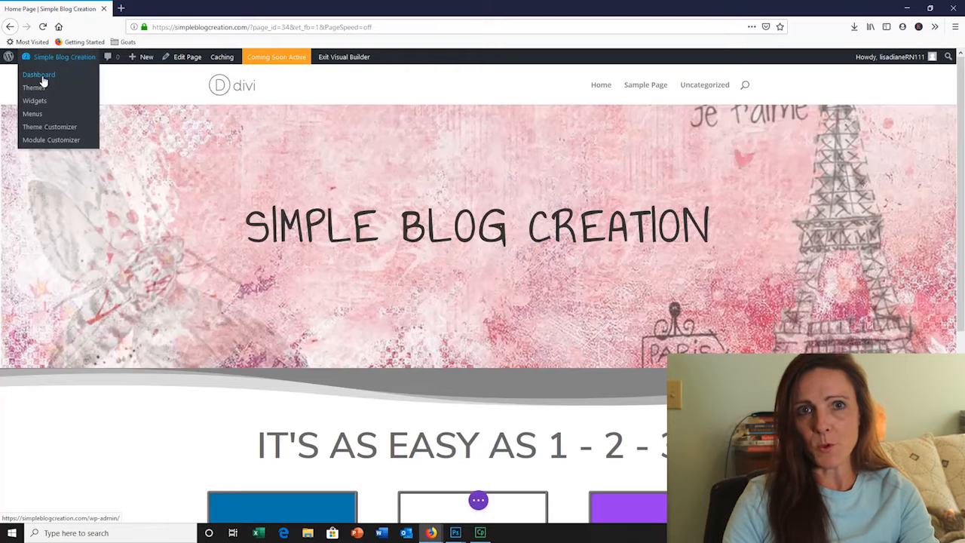
left_click(42, 77)
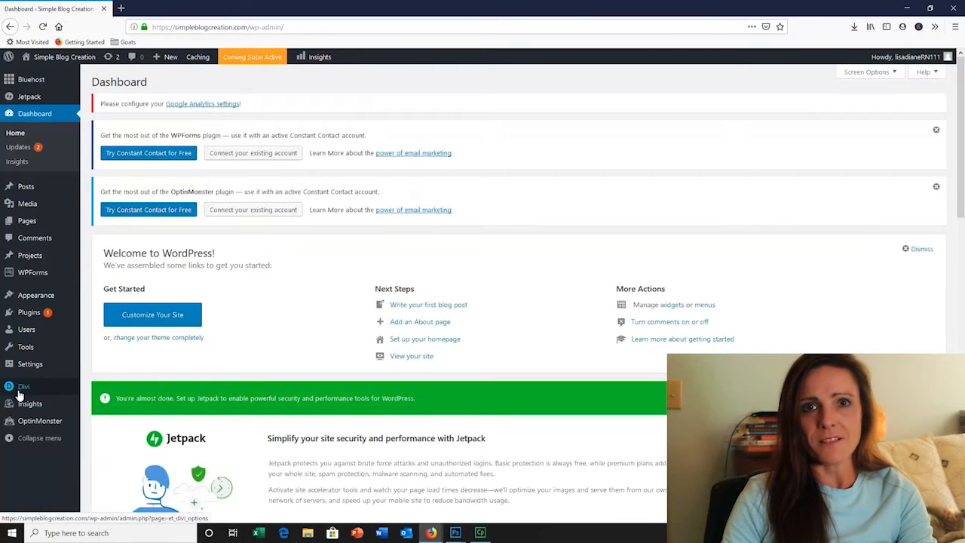
mouse_move(18, 385)
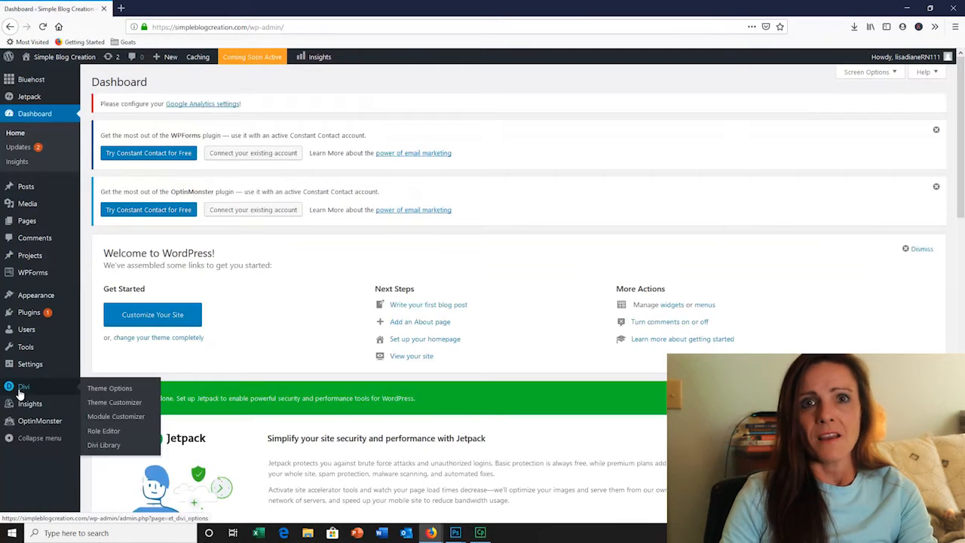
left_click(118, 390)
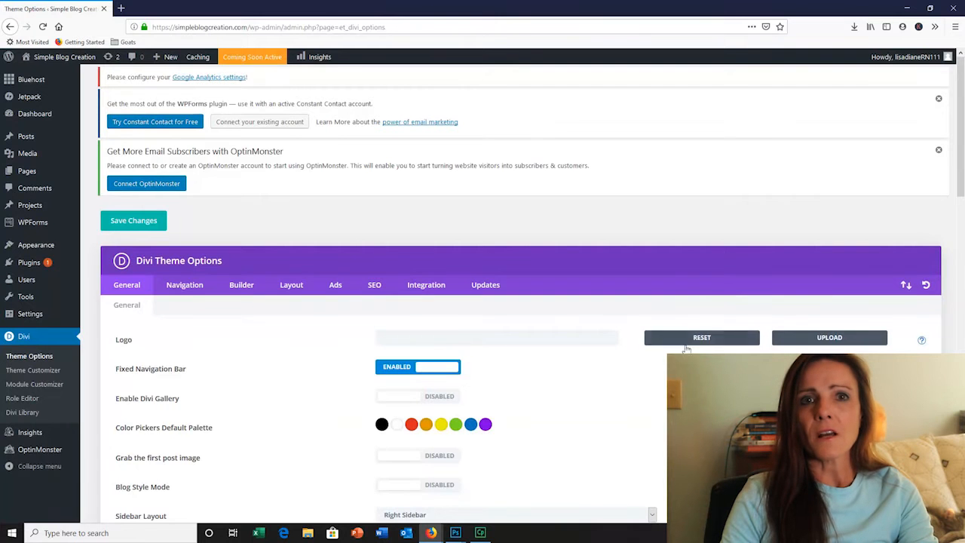
Set the "SimpleBlog Creation" image from the media library as the site logo and save the theme options
left_click(828, 339)
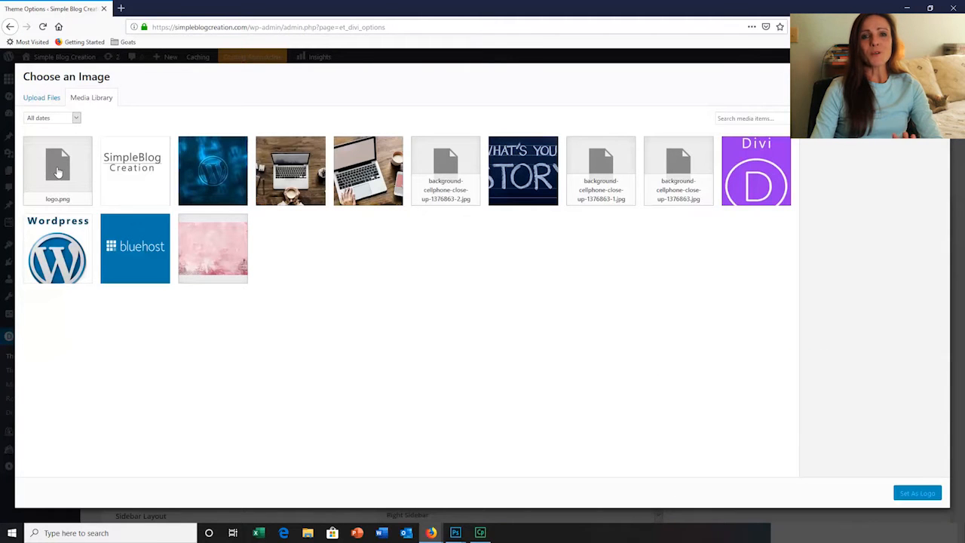
left_click(132, 167)
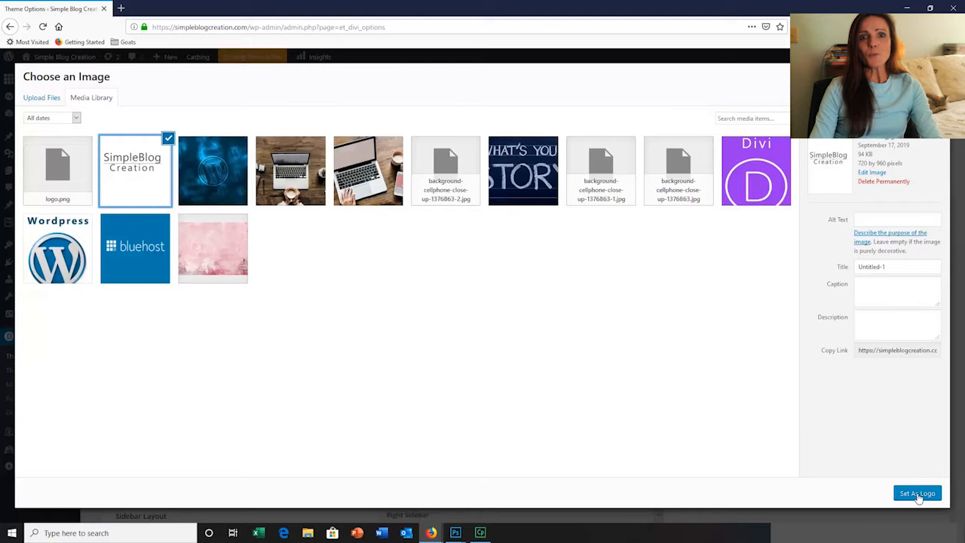
left_click(918, 494)
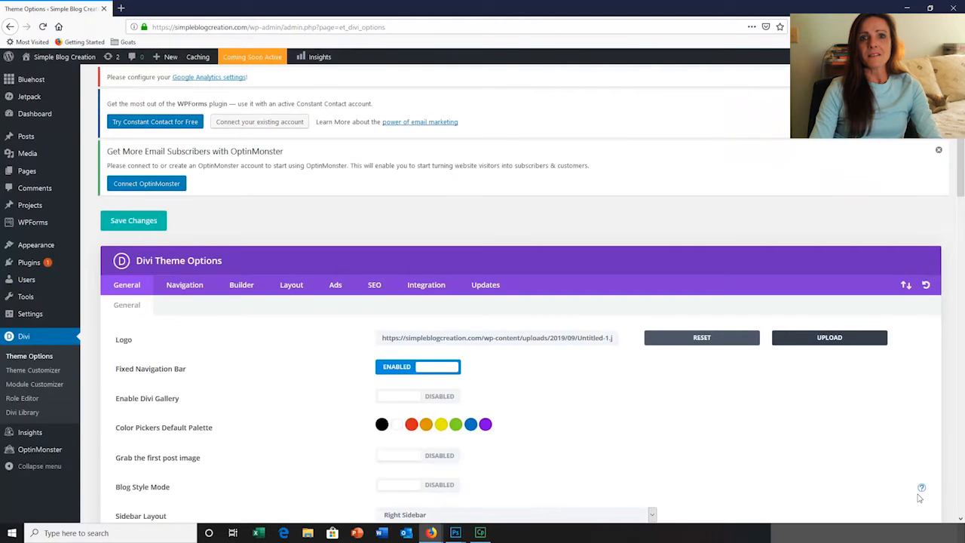
left_click_drag(961, 183, 961, 507)
left_click(140, 479)
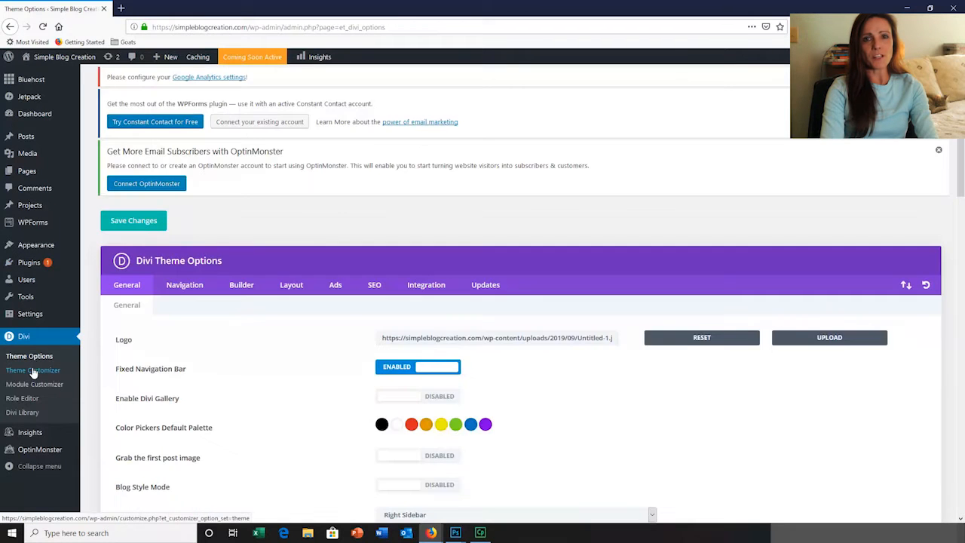
Open the primary menu bar options in the Divi Theme Customizer and increase the menu height
left_click(33, 371)
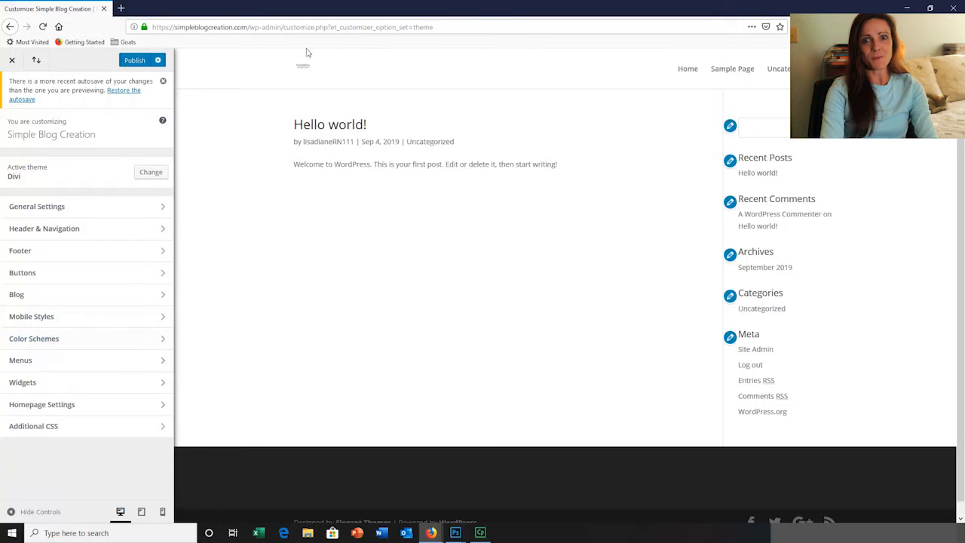
left_click(163, 230)
left_click(158, 185)
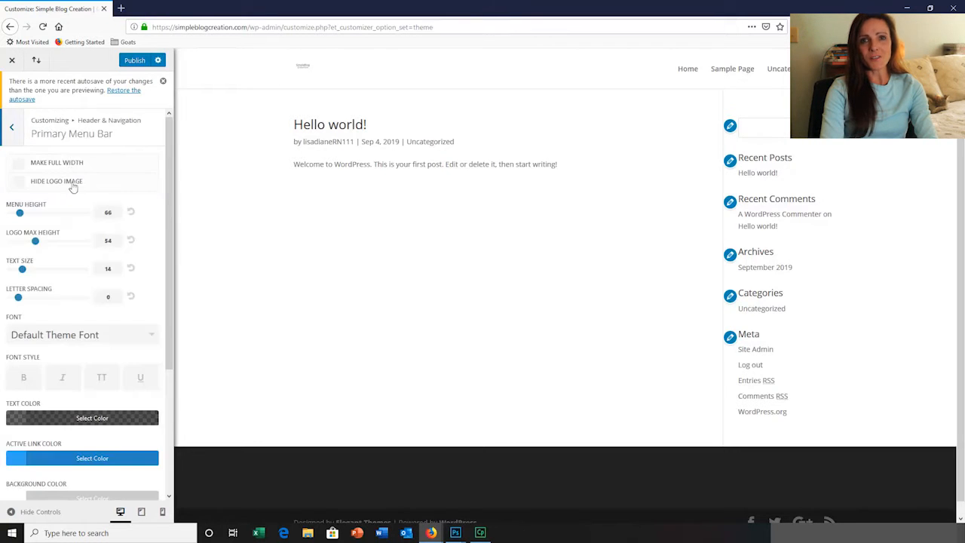
left_click_drag(25, 216, 58, 203)
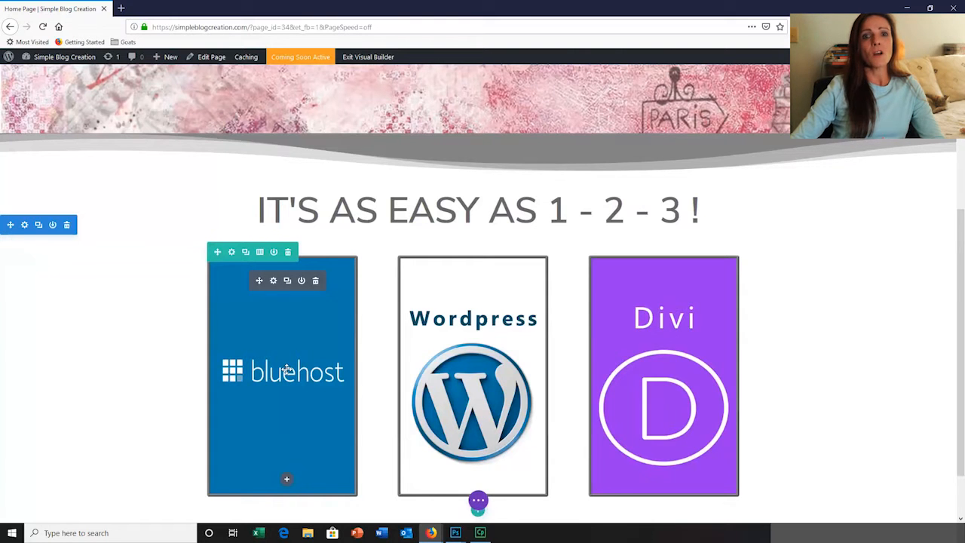
left_click(274, 281)
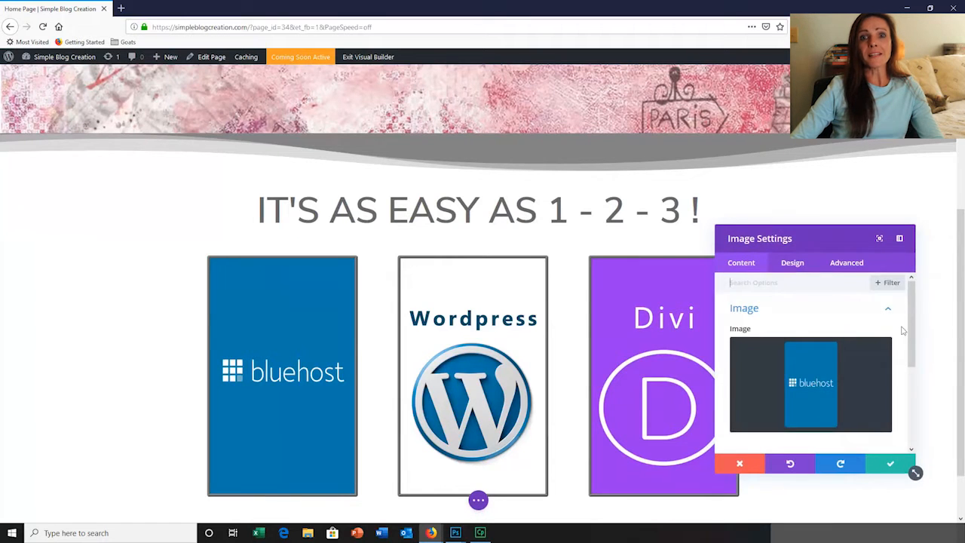
scroll(853, 327, "down", 3)
left_click(739, 366)
left_click(882, 367)
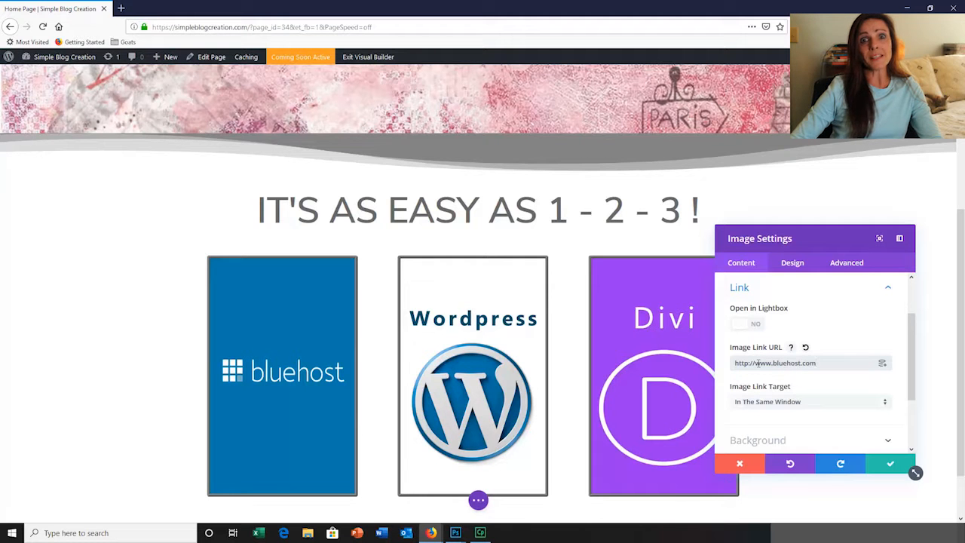
left_click(886, 405)
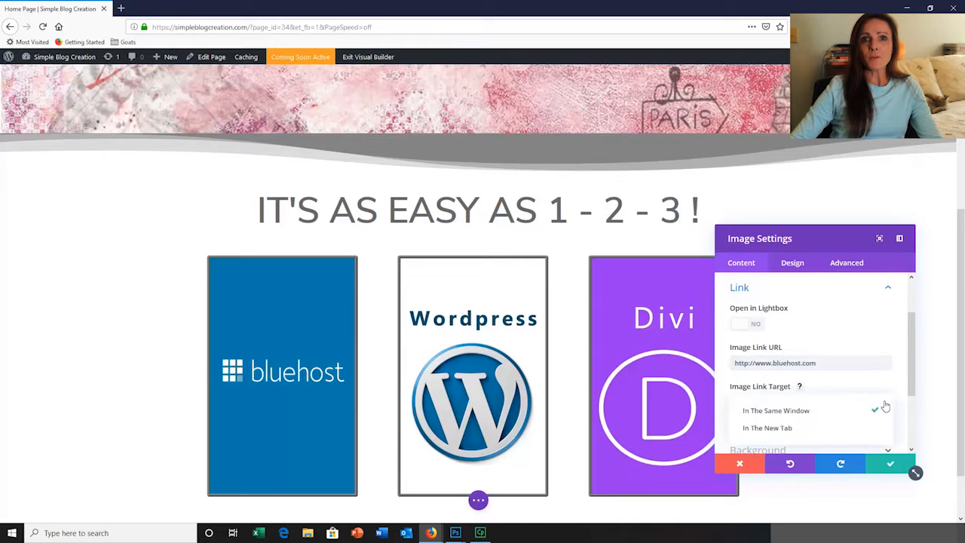
left_click(785, 429)
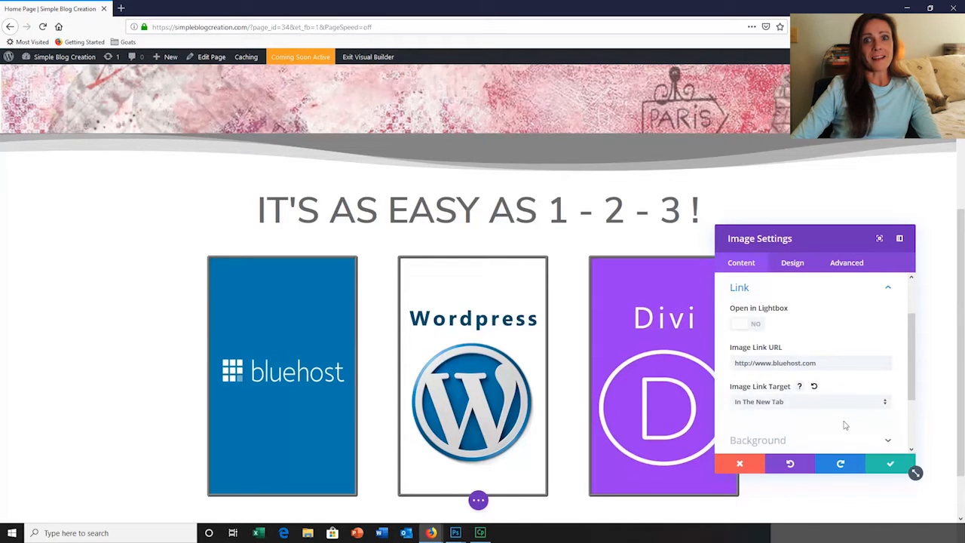
scroll(846, 427, "down", 2)
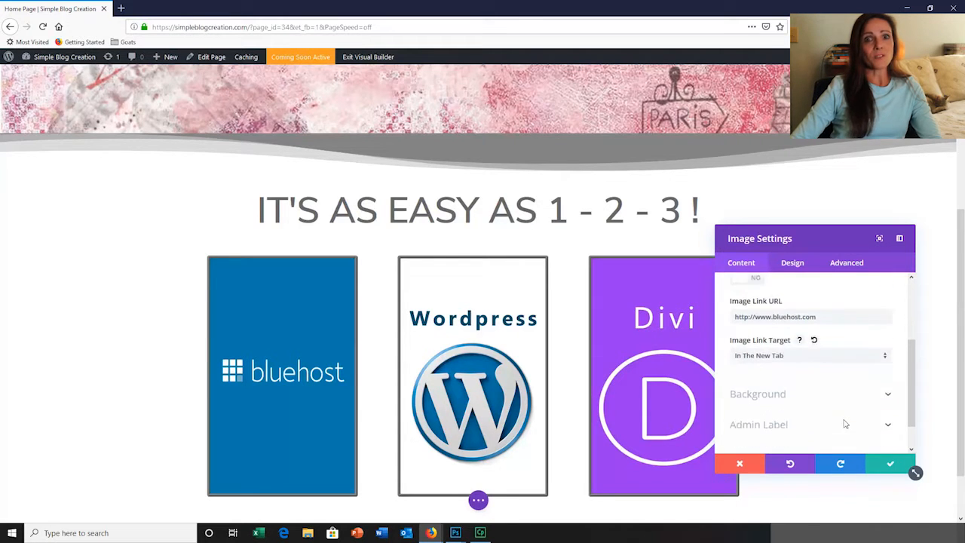
left_click(891, 463)
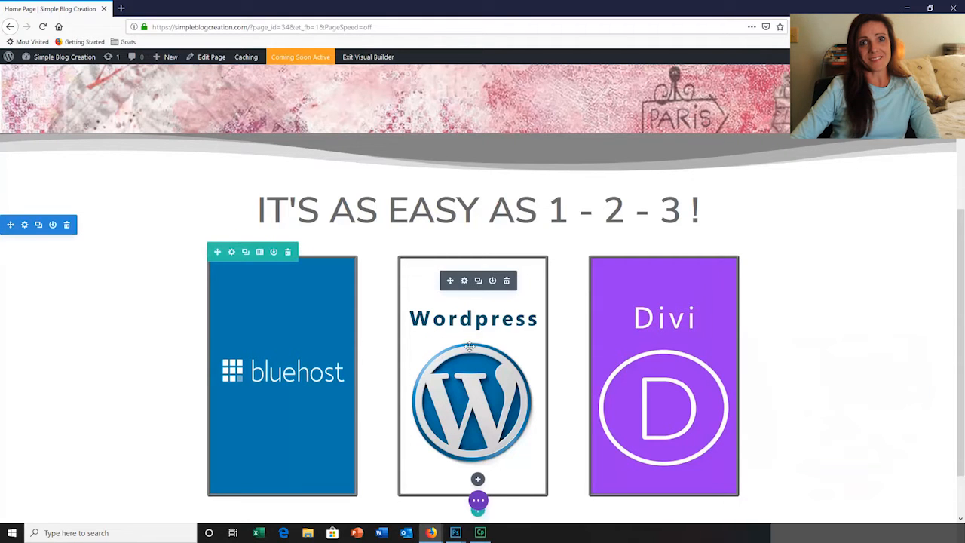
left_click(465, 281)
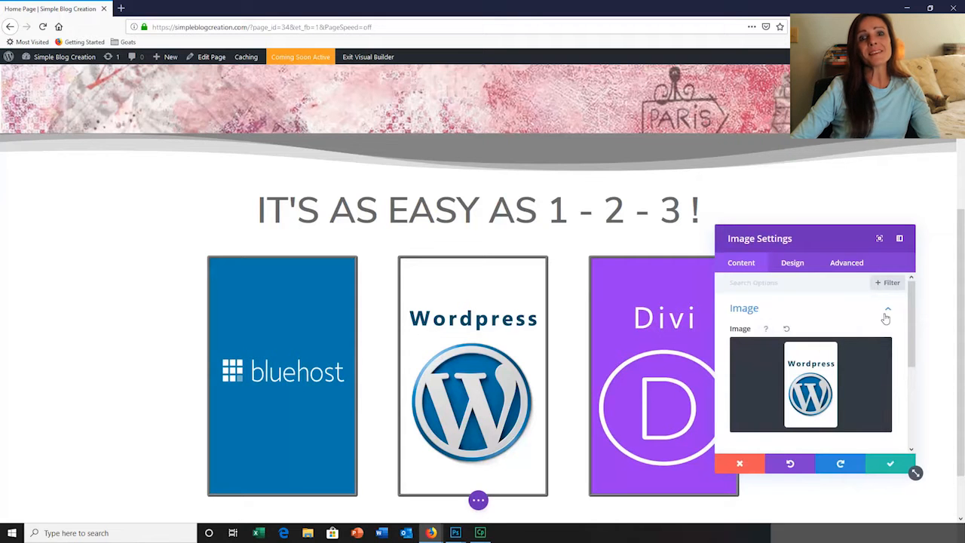
left_click_drag(914, 329, 916, 382)
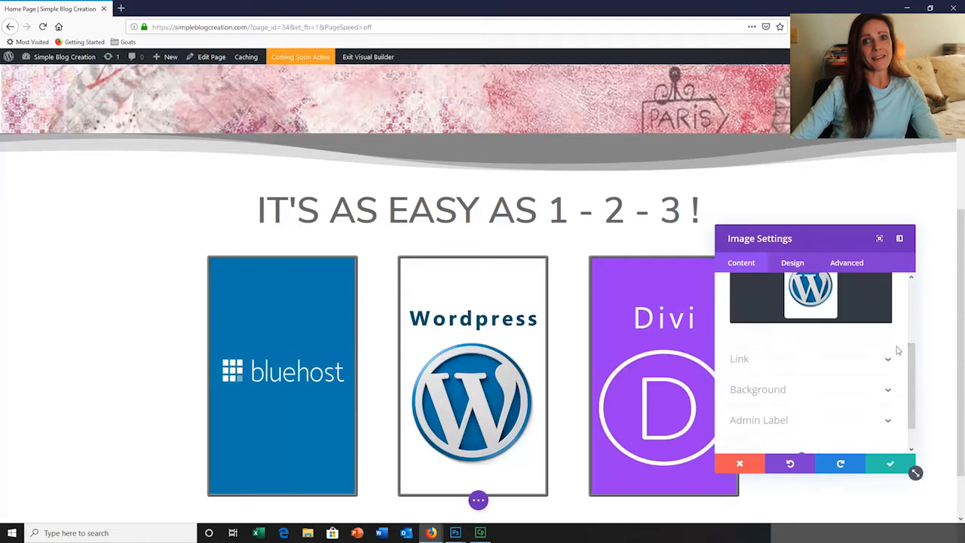
left_click(890, 361)
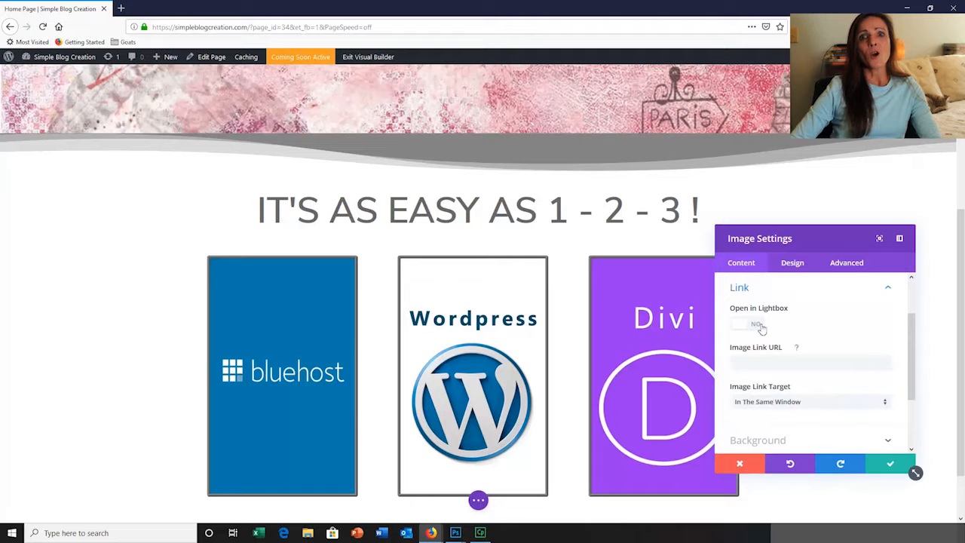
left_click(752, 361)
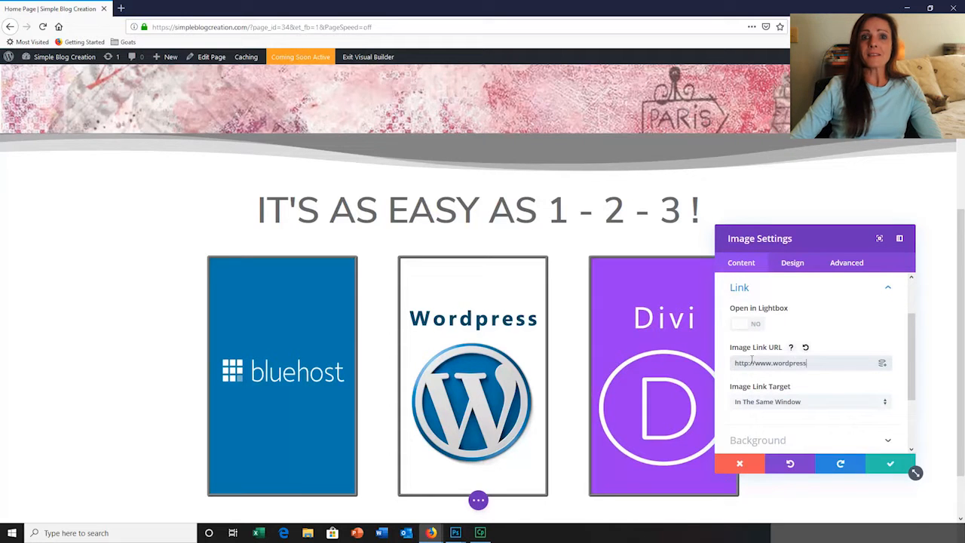
left_click(884, 412)
left_click(785, 428)
scroll(785, 422, "down", 2)
left_click(891, 463)
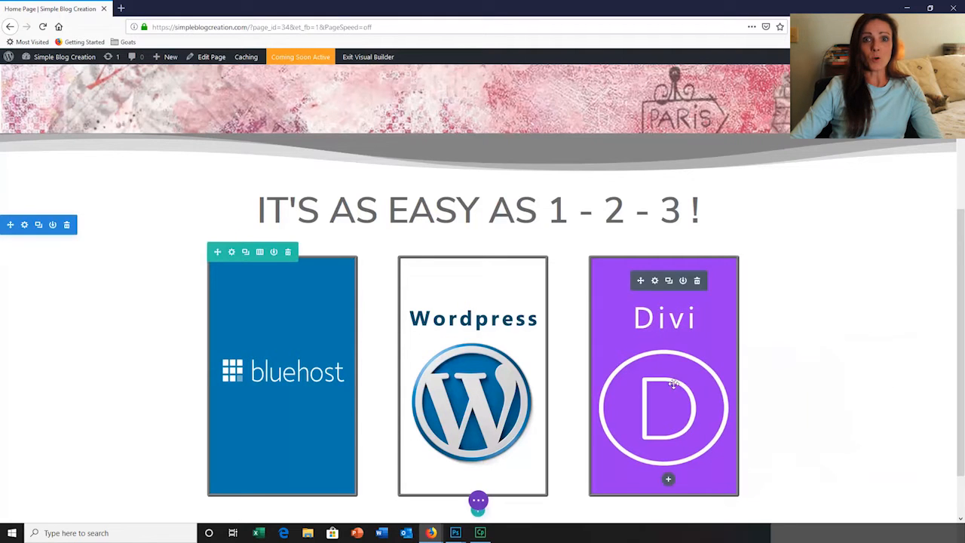
left_click(656, 282)
left_click_drag(911, 337, 912, 405)
left_click(888, 351)
scroll(885, 354, "up", 1)
left_click(746, 363)
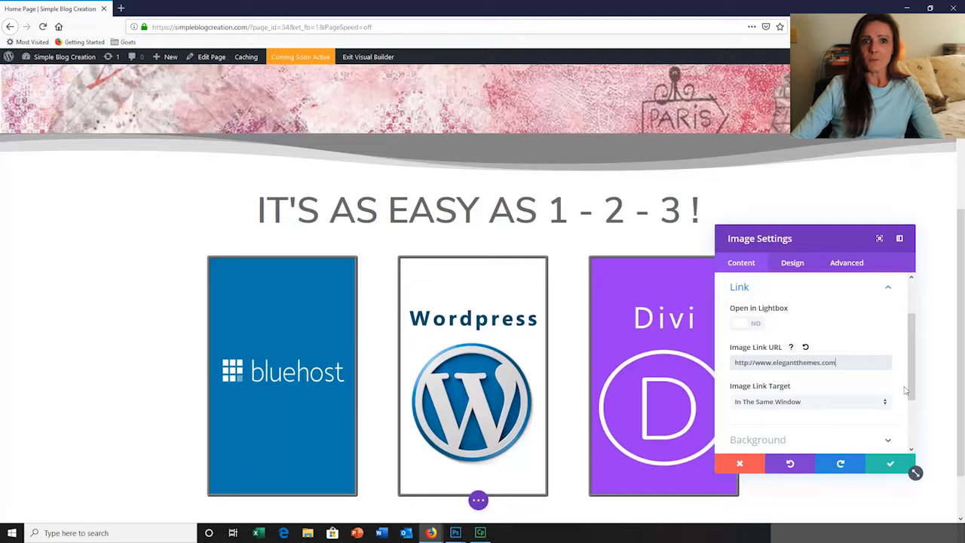
scroll(814, 362, "down", 1)
left_click(784, 347)
left_click(782, 376)
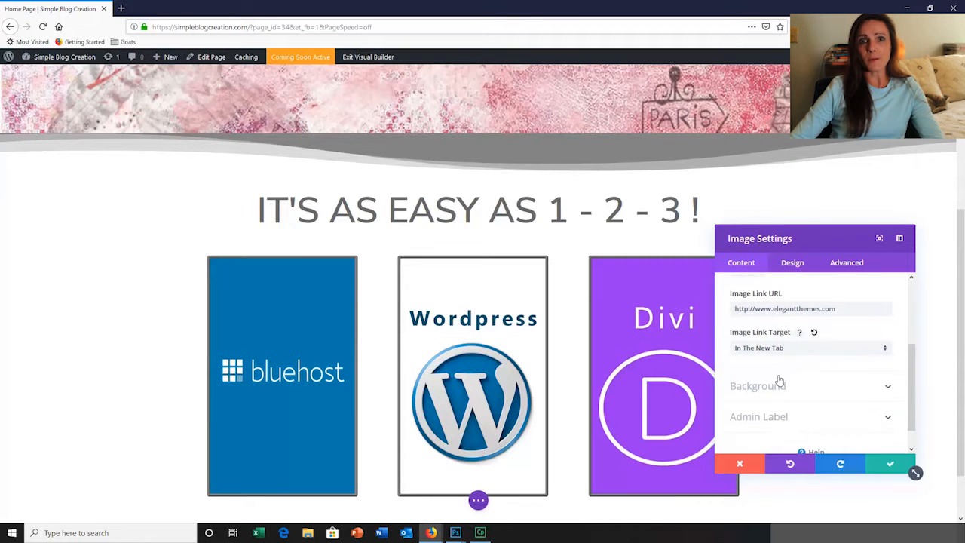
left_click(891, 464)
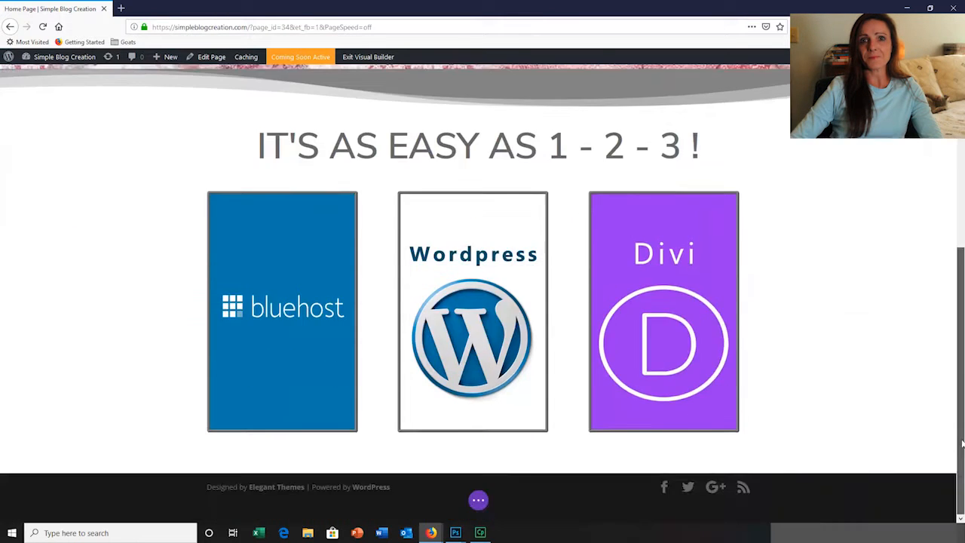
scroll(942, 309, "up", 2)
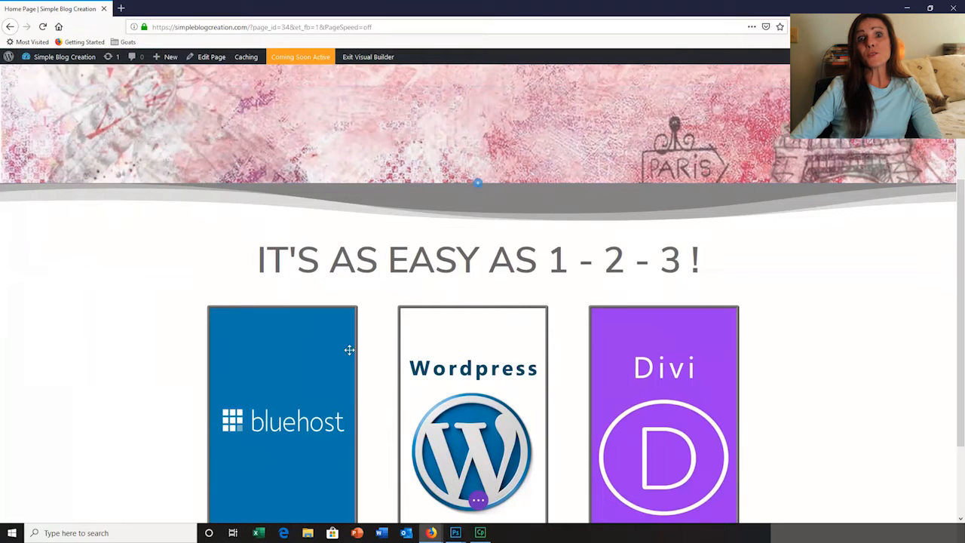
Open the homepage settings in the Divi Theme Customizer and choose Home Page as the static homepage
mouse_move(481, 535)
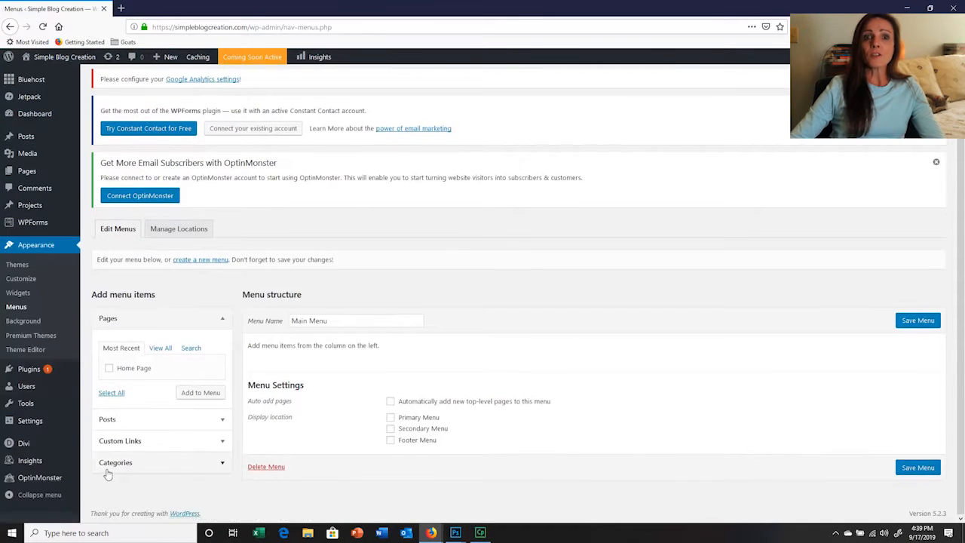
mouse_move(38, 458)
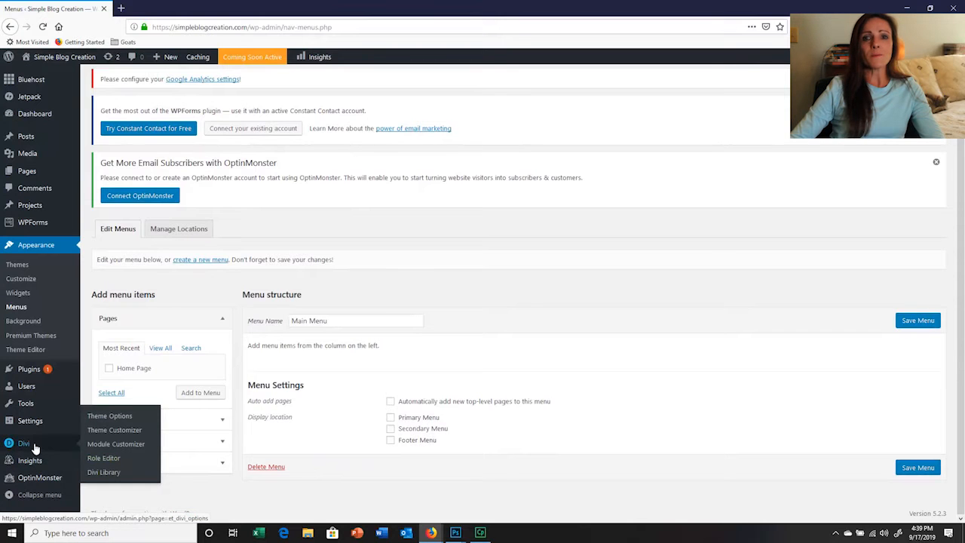
left_click(109, 435)
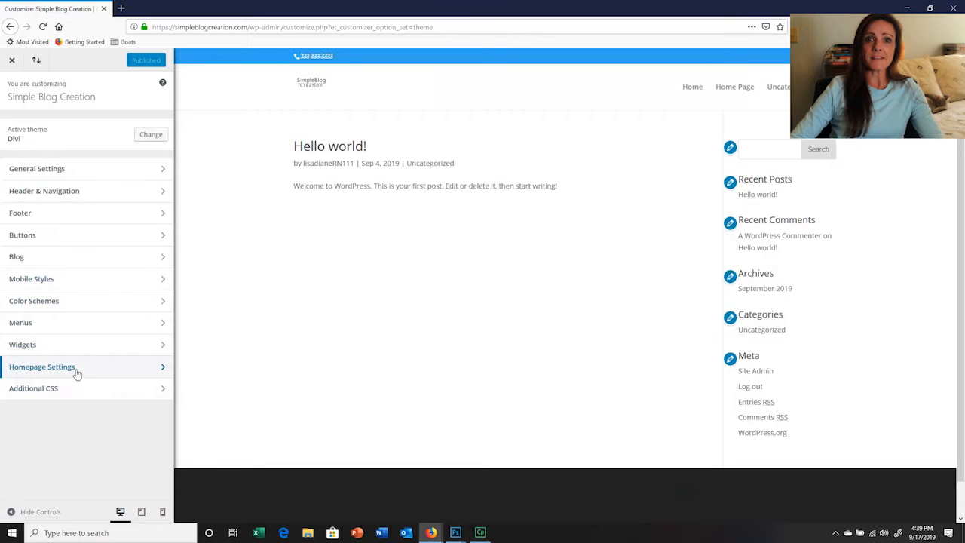
left_click(165, 370)
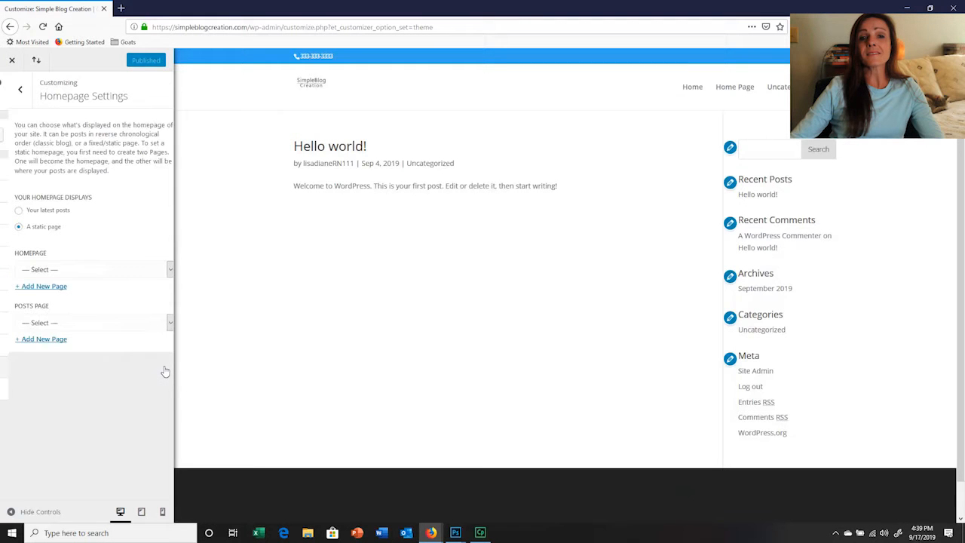
left_click(160, 272)
left_click(31, 300)
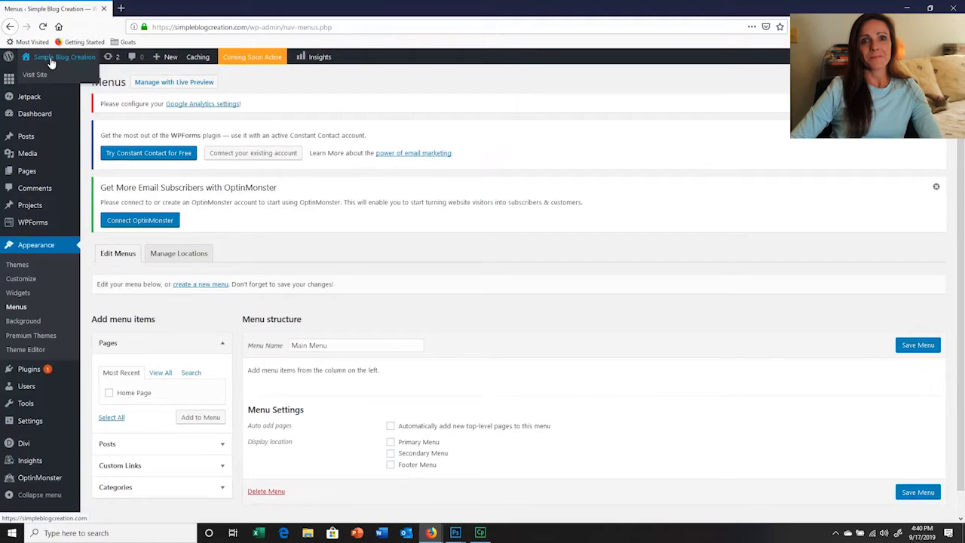
Visit the live site and test the links of the bluehost, Wordpress and Divi images
left_click(51, 60)
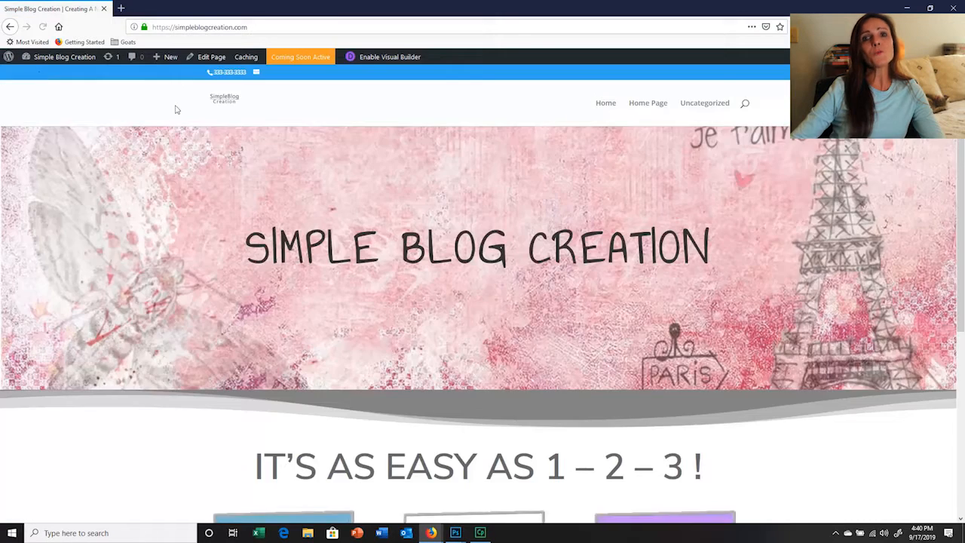
scroll(393, 256, "down", 4)
left_click(299, 302)
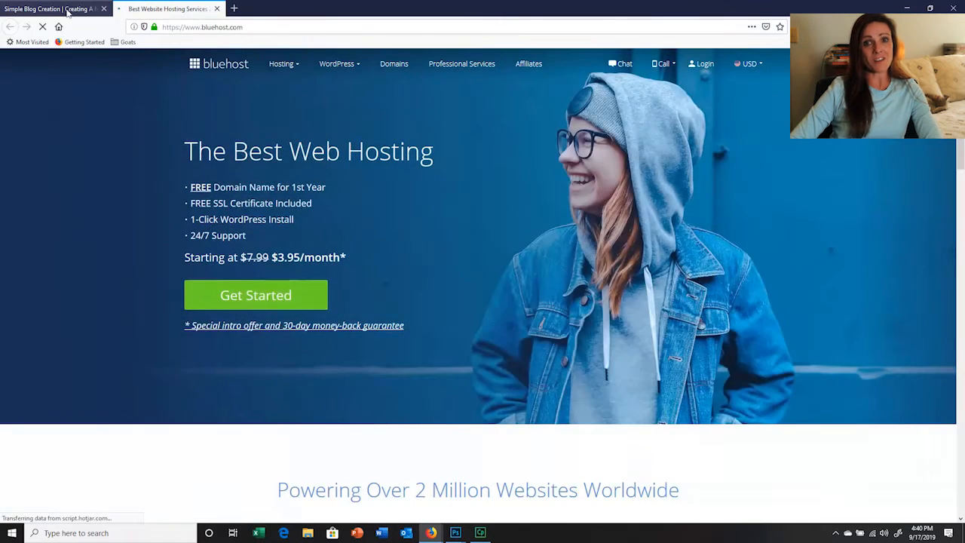
left_click(52, 8)
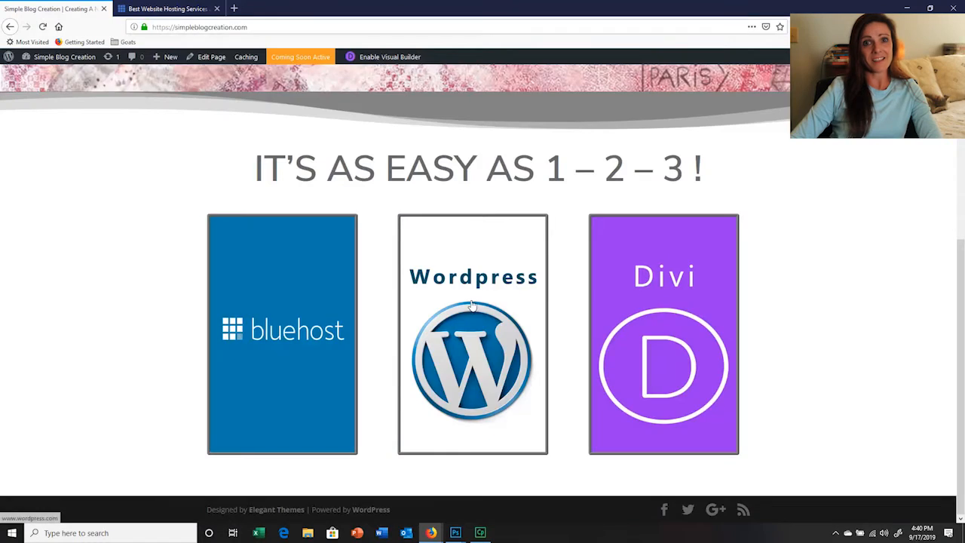
left_click(470, 304)
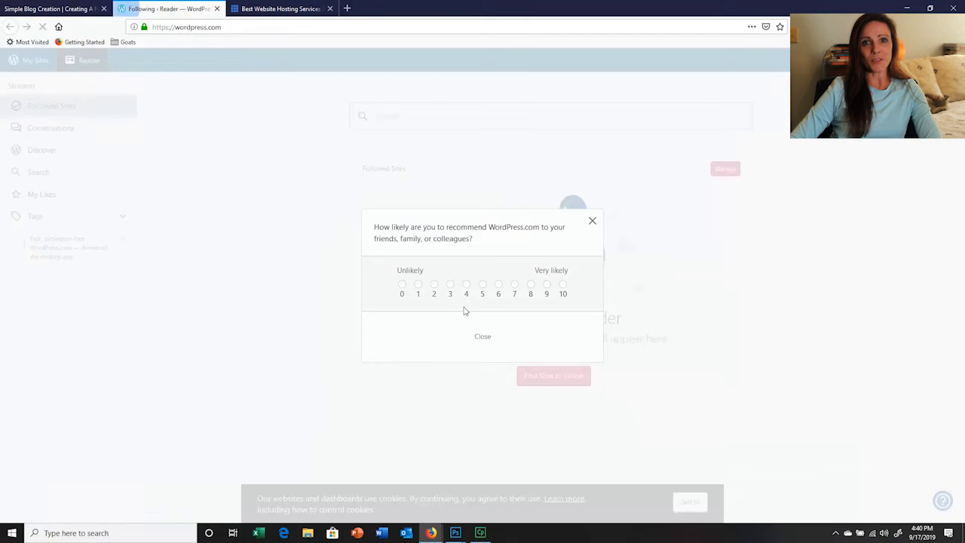
left_click(592, 221)
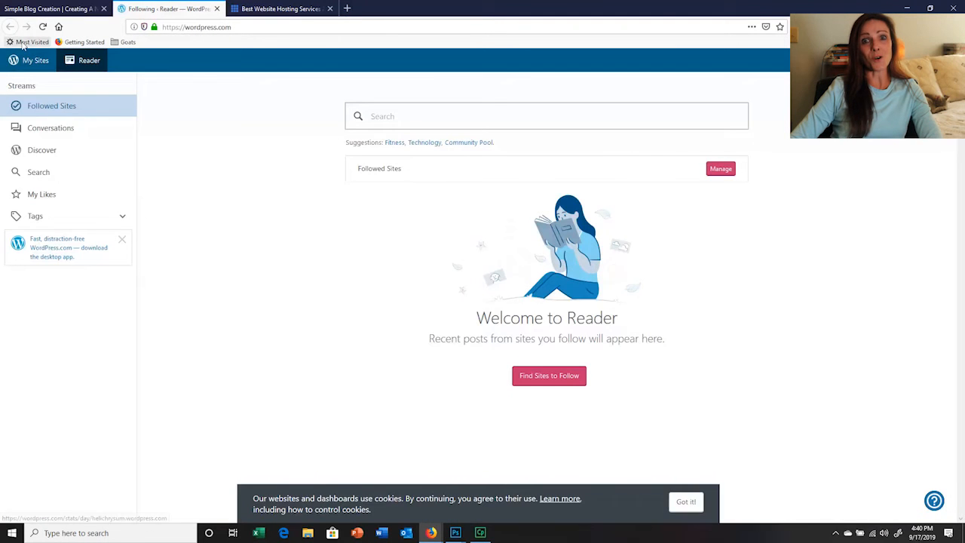
left_click(53, 8)
left_click(666, 337)
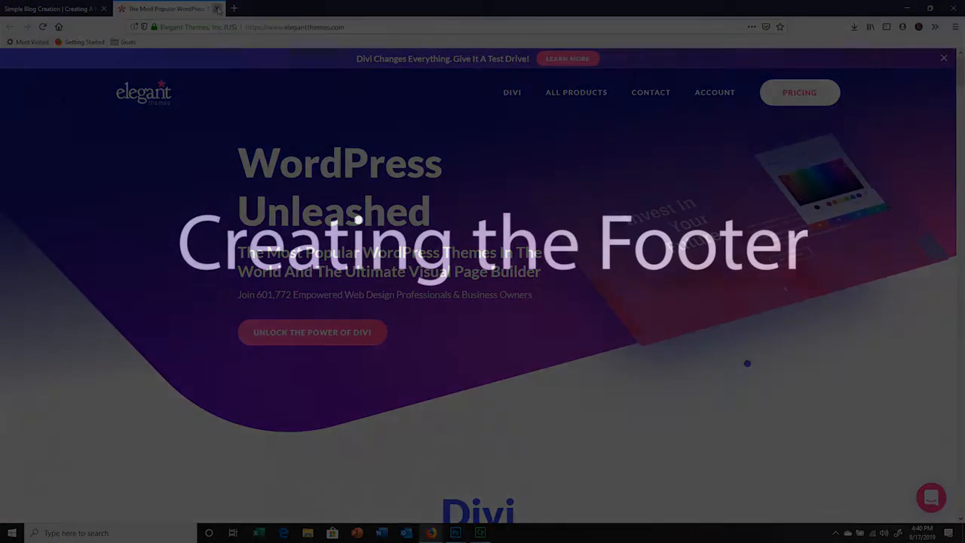
left_click(216, 8)
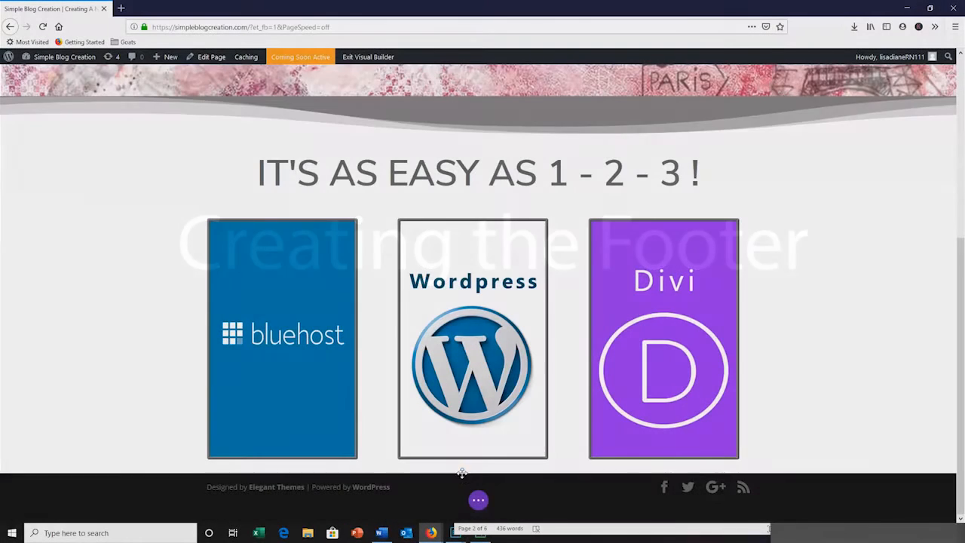
Add a regular section below the three-image row and insert a row with three equal columns
mouse_move(464, 474)
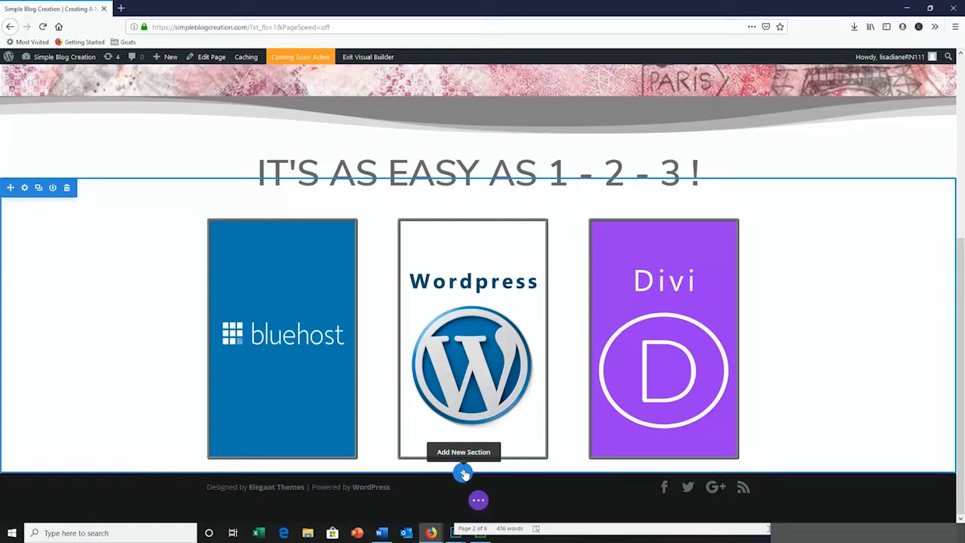
left_click(464, 473)
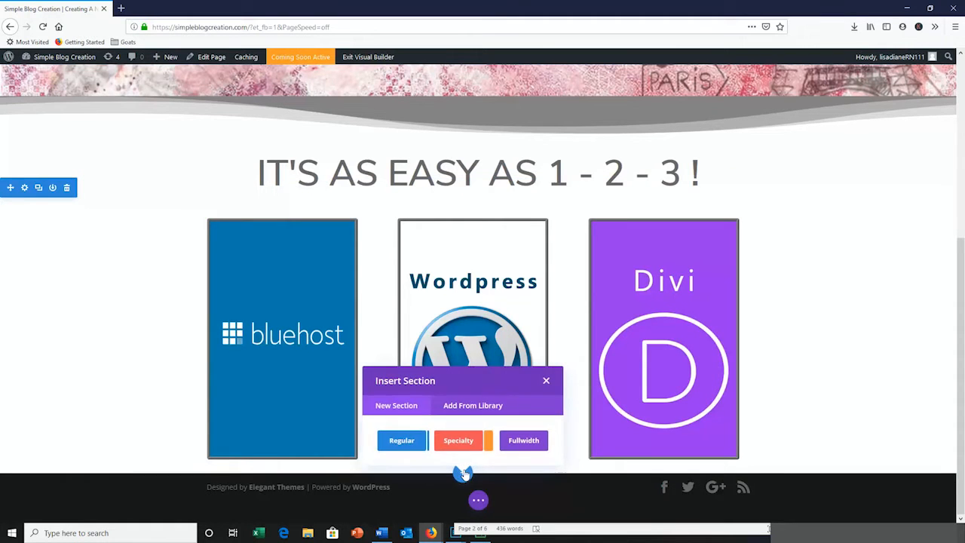
left_click(402, 441)
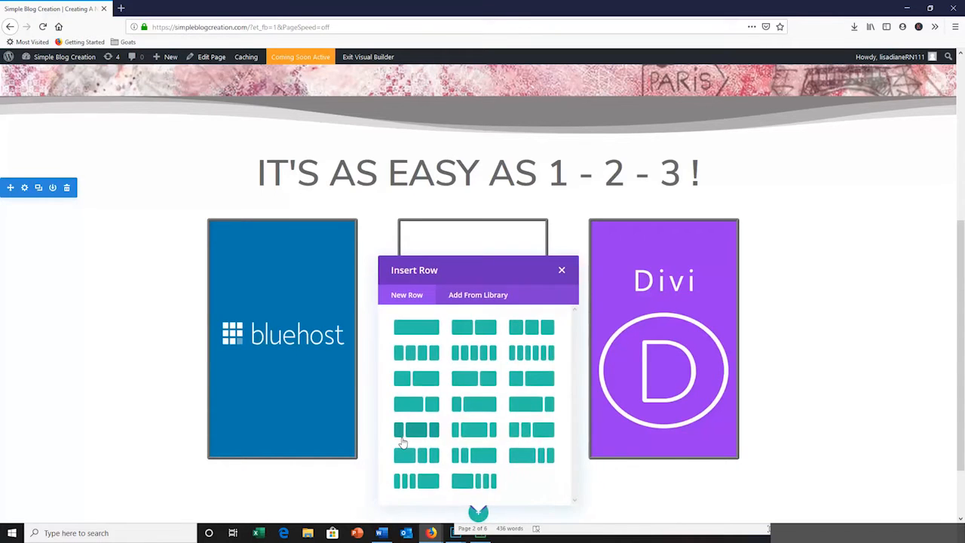
left_click(539, 330)
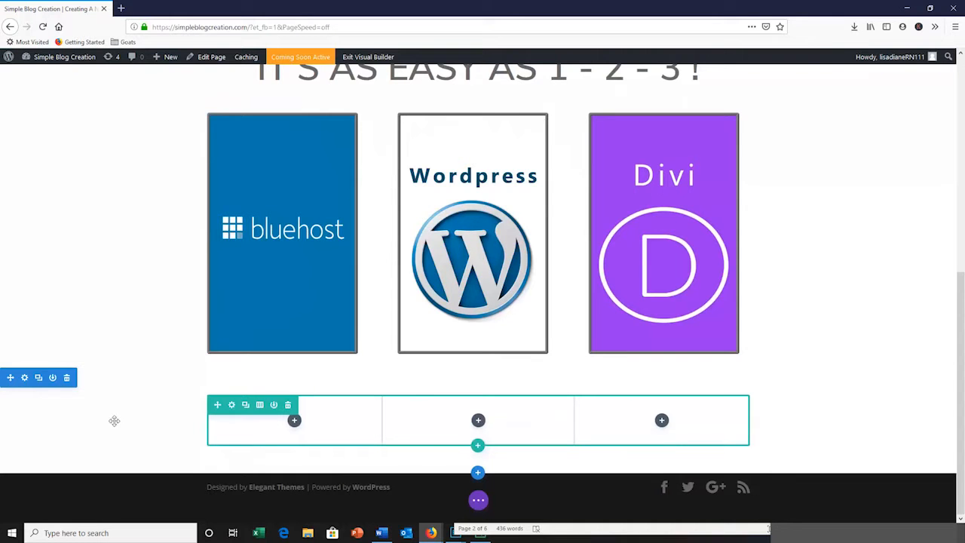
Open the new three-column section's settings and give it a dark grey background color, #303030
left_click(24, 378)
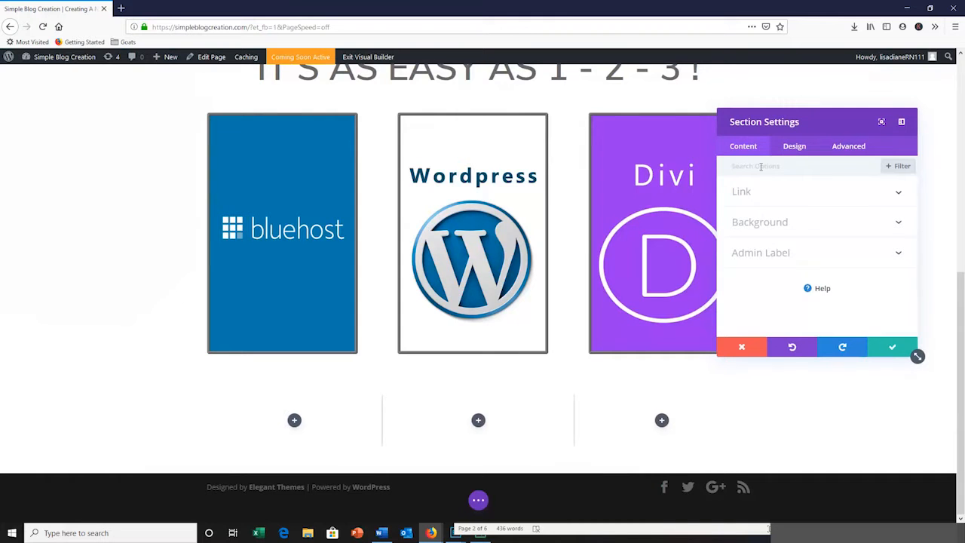
left_click(897, 223)
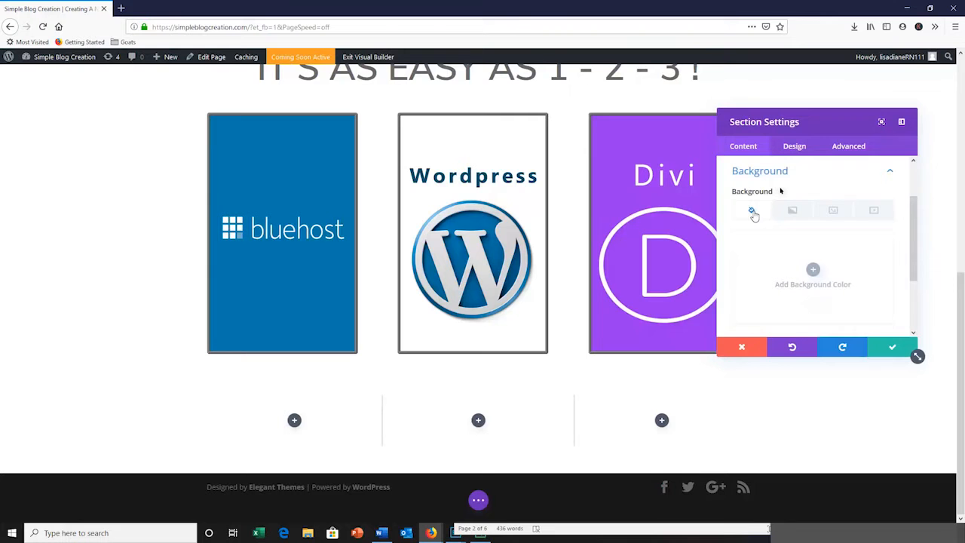
left_click(814, 270)
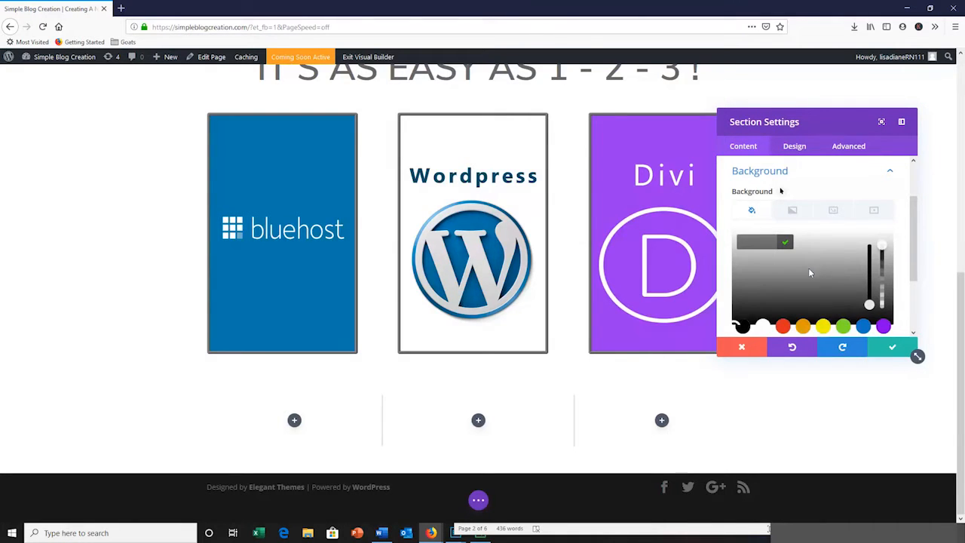
left_click_drag(740, 320, 758, 310)
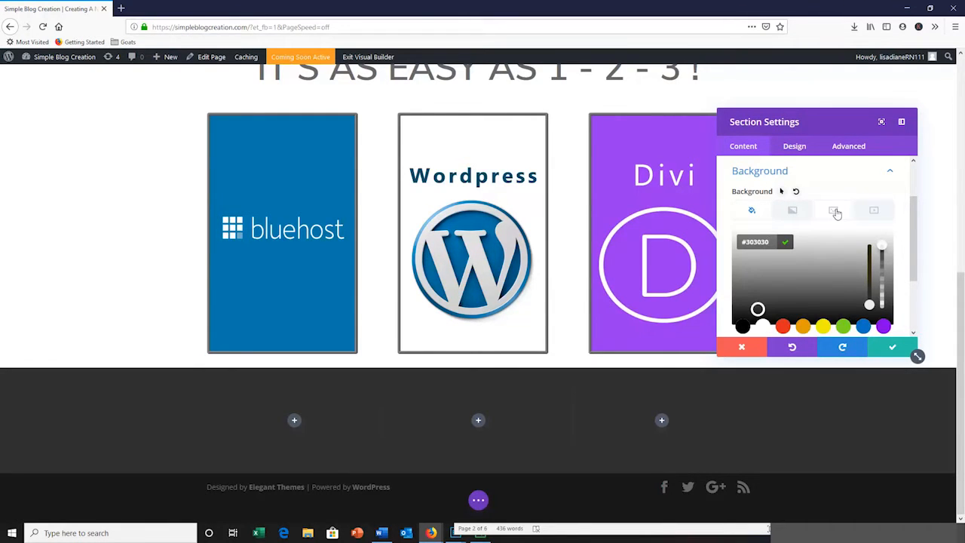
Add the wooden desk photo with the laptop and DREAM letters as the section's background image, with the image blend set to Multiply
left_click(835, 212)
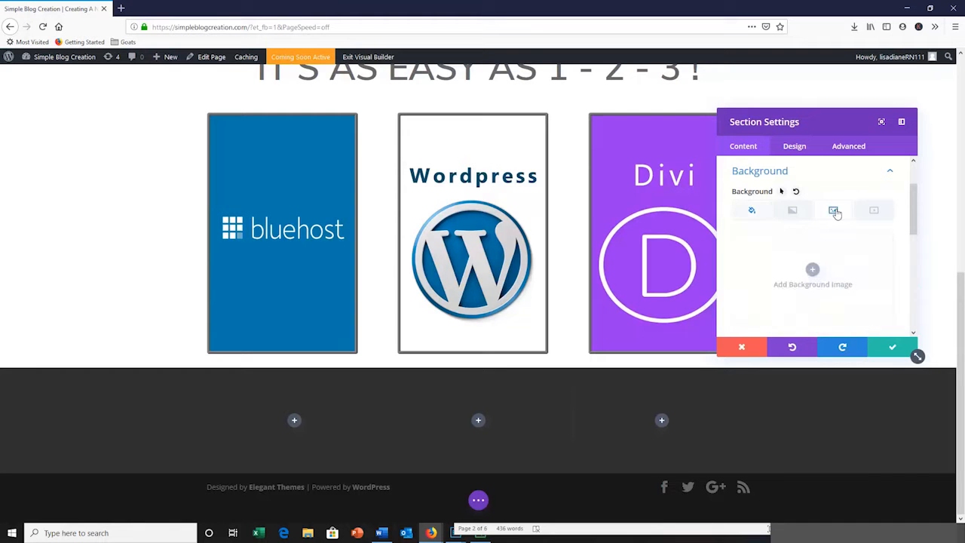
left_click(812, 271)
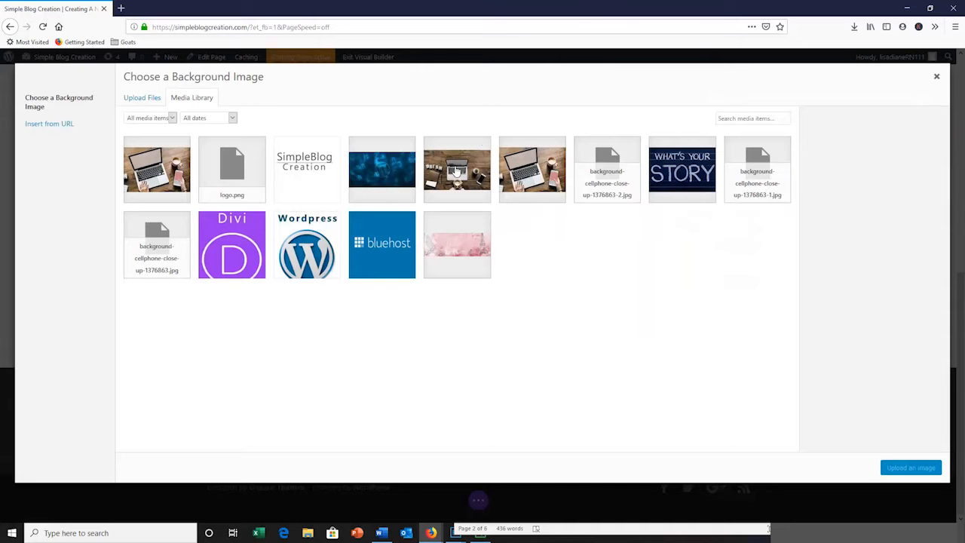
left_click(456, 172)
left_click(905, 467)
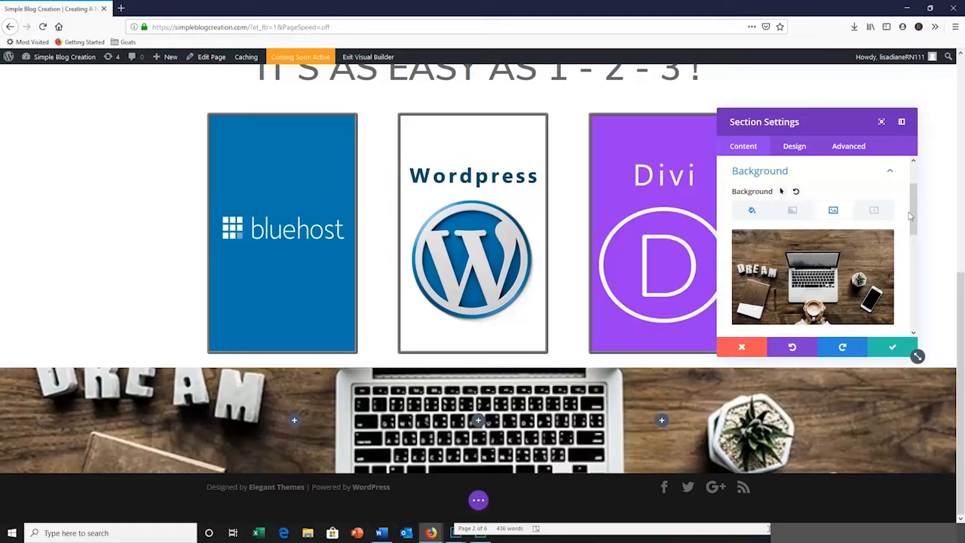
left_click_drag(914, 216, 914, 296)
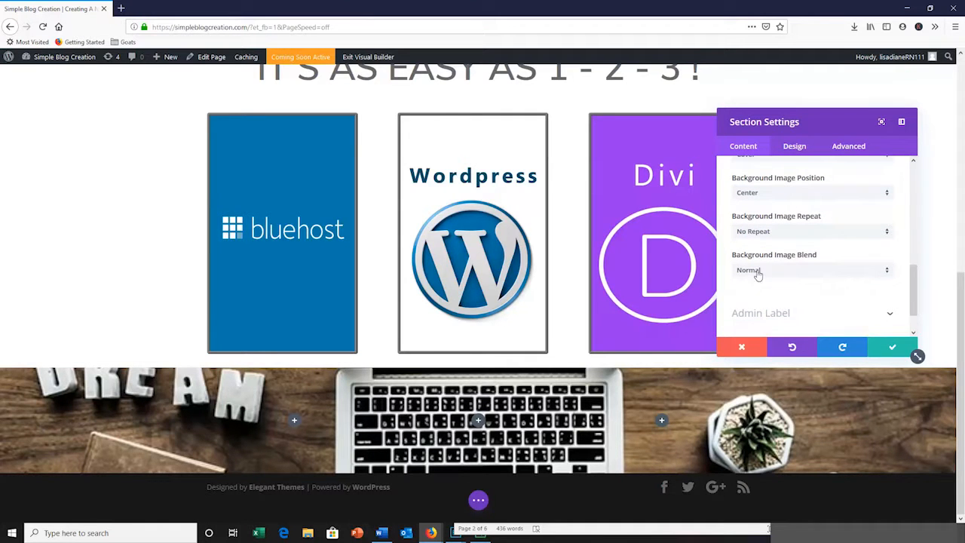
left_click(886, 273)
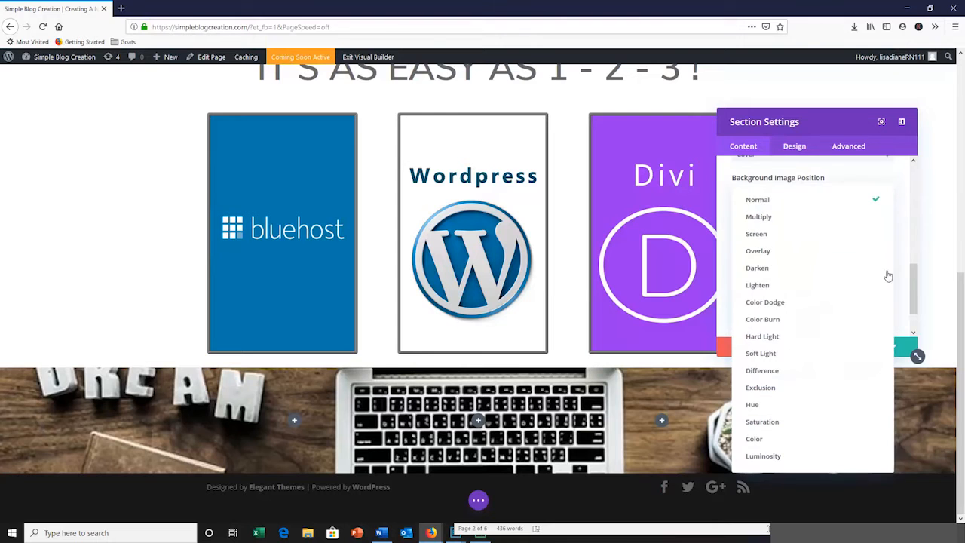
left_click(767, 217)
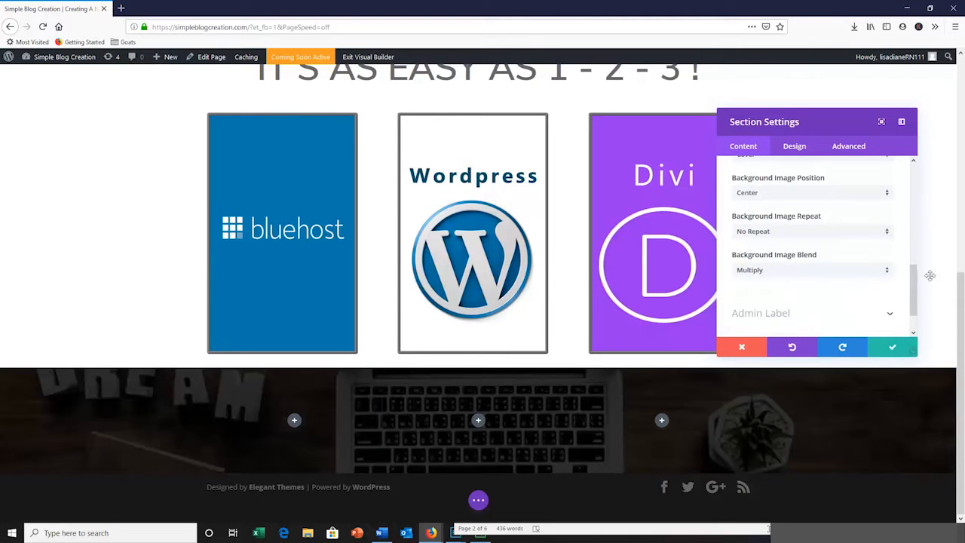
Reduce the section background color's opacity, using rgba(53,52,47,0.9), and save the section settings
left_click_drag(915, 304, 914, 209)
left_click(754, 249)
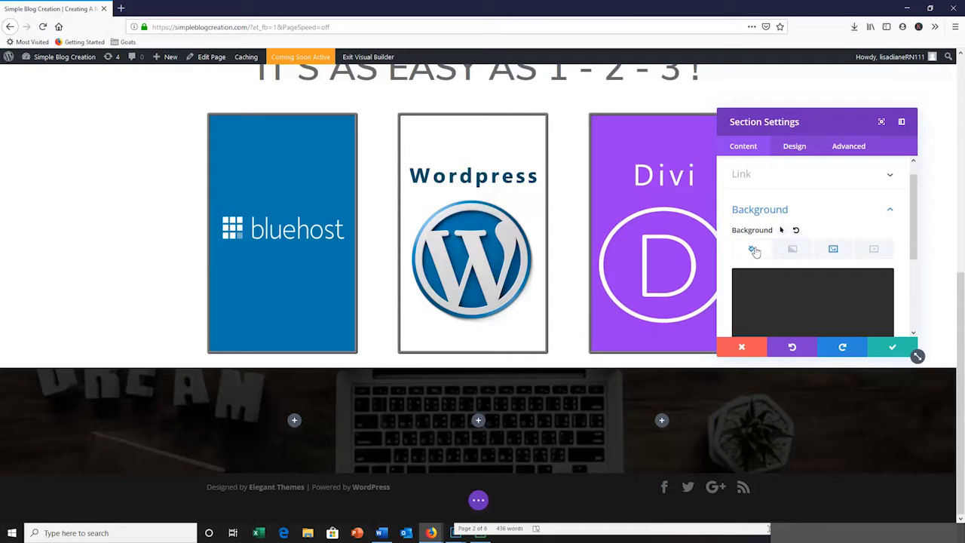
left_click(801, 308)
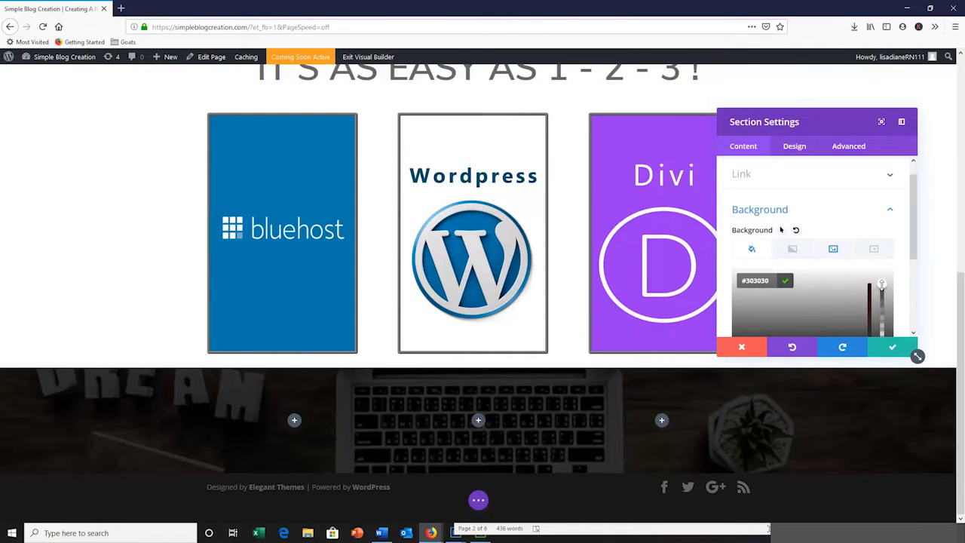
left_click_drag(881, 286, 881, 290)
left_click_drag(914, 243, 915, 278)
mouse_move(881, 226)
left_mouse_down()
mouse_move(888, 290)
mouse_move(884, 253)
mouse_move(898, 215)
mouse_move(890, 241)
left_mouse_up()
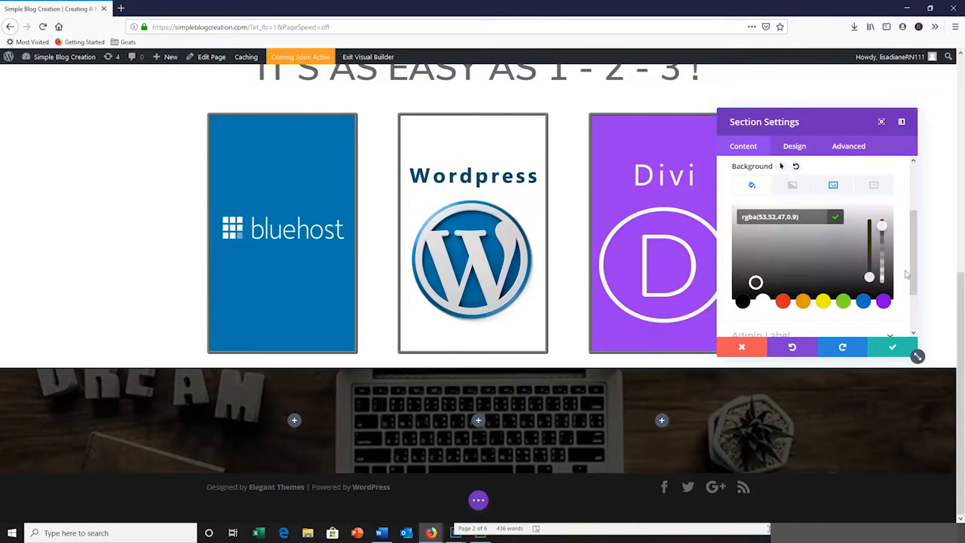
left_click_drag(913, 276, 913, 308)
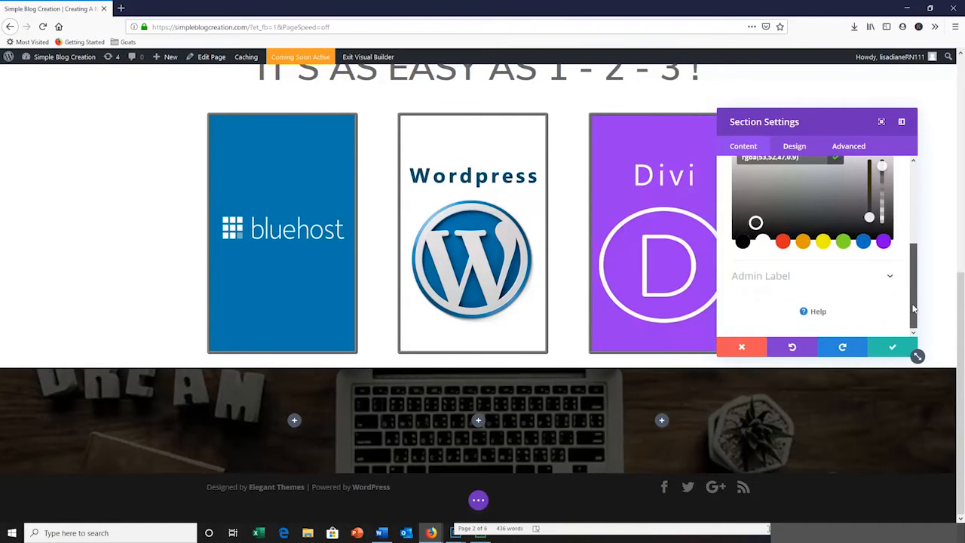
left_click(893, 350)
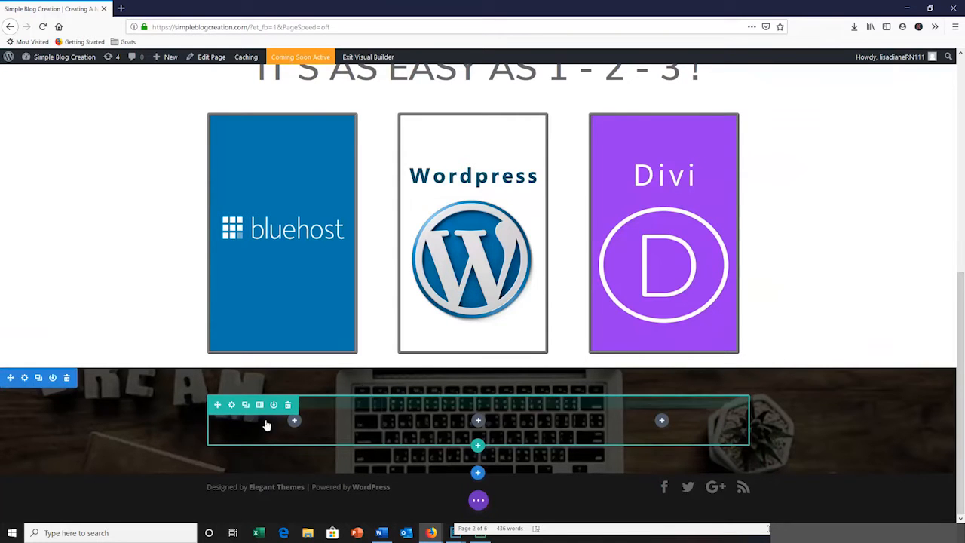
Set the footer section's custom padding to 255px top and 224px bottom, and save the section settings
left_click(24, 378)
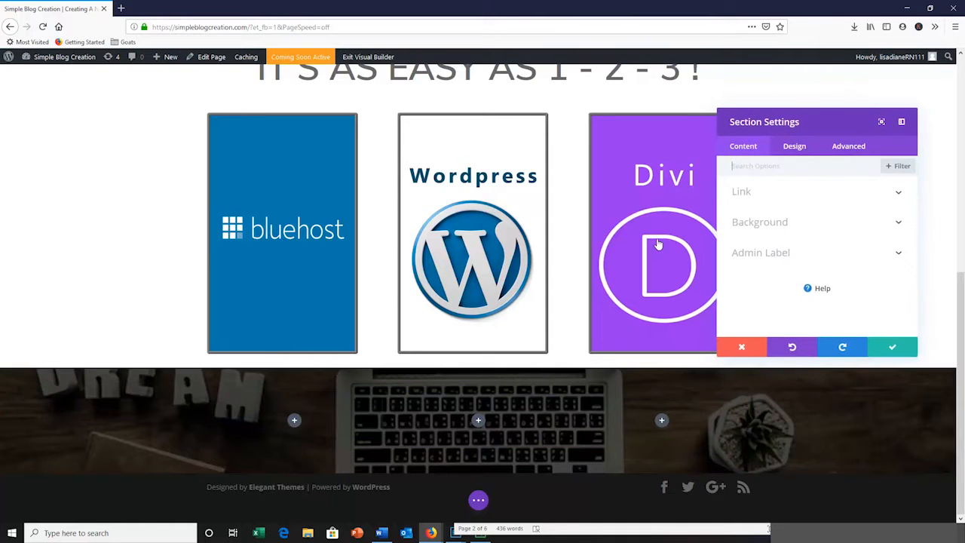
left_click(801, 147)
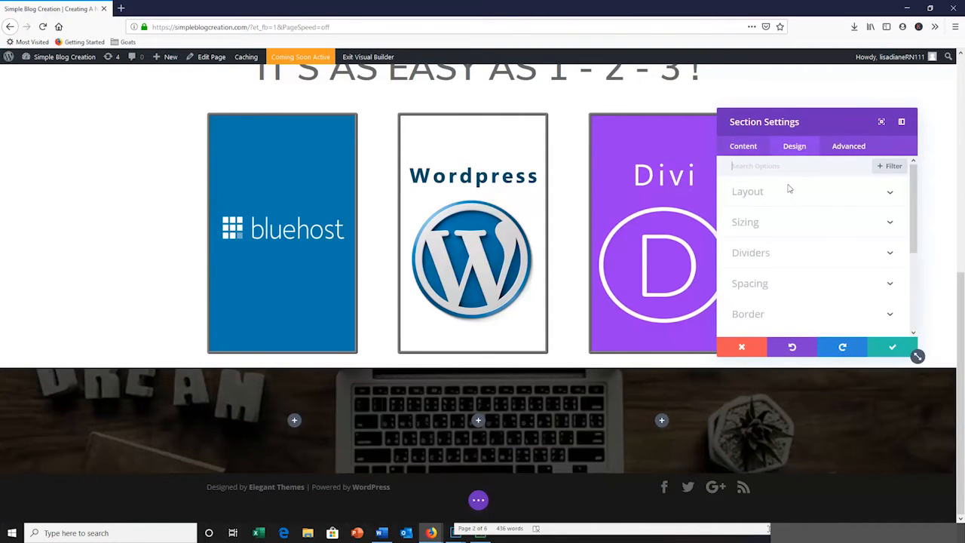
left_click(890, 285)
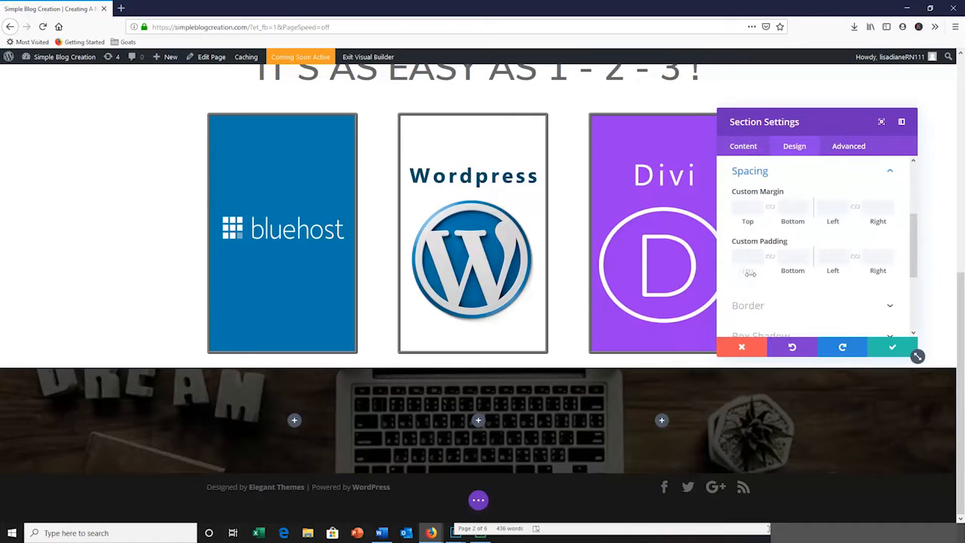
left_click_drag(750, 274, 830, 284)
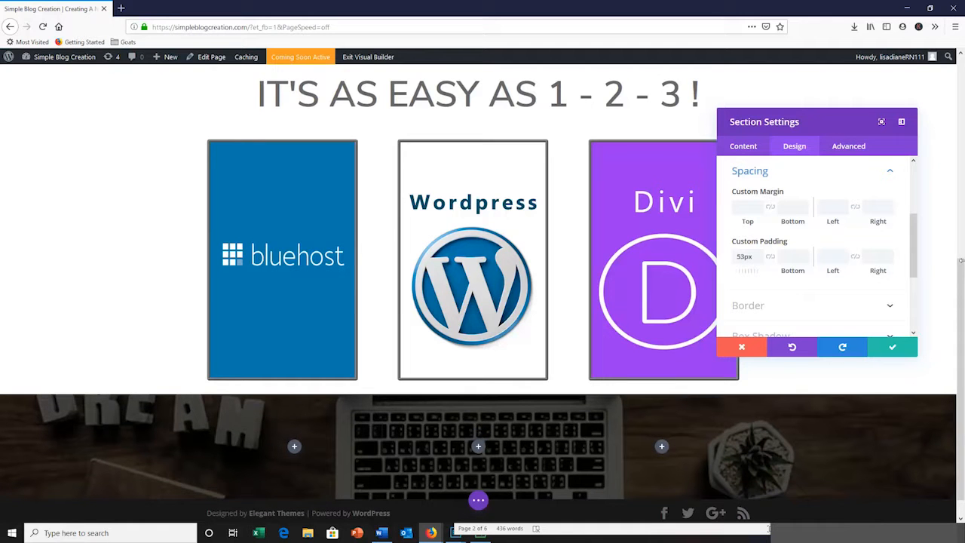
left_click_drag(787, 270, 961, 261)
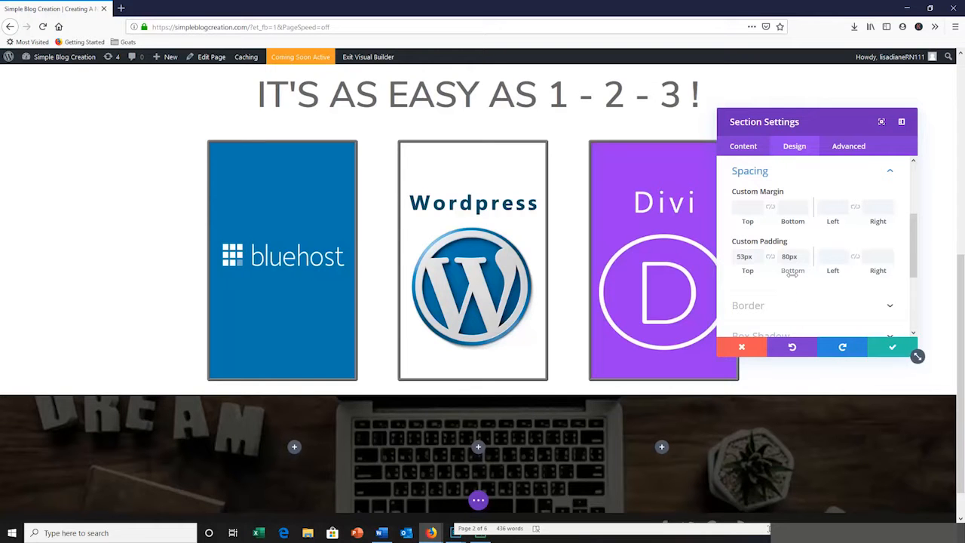
mouse_move(792, 275)
left_mouse_down()
mouse_move(837, 271)
mouse_move(794, 272)
left_mouse_up()
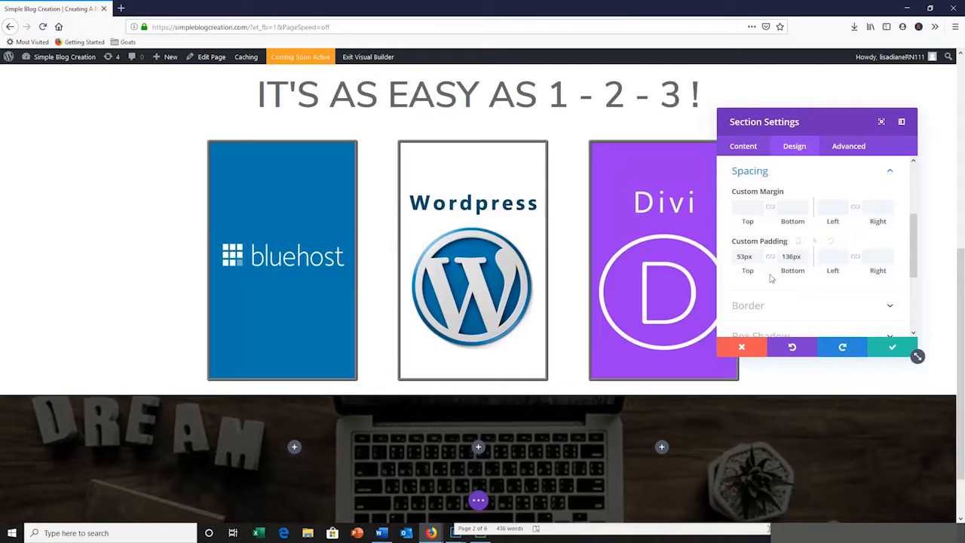
left_click_drag(783, 272, 806, 272)
left_click_drag(746, 271, 802, 272)
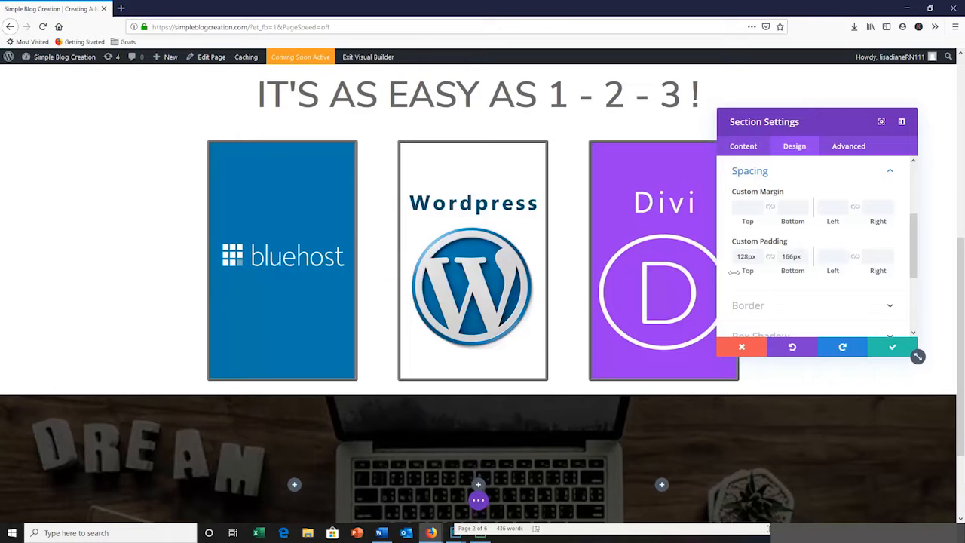
left_click_drag(743, 272, 845, 263)
left_click_drag(960, 289, 962, 385)
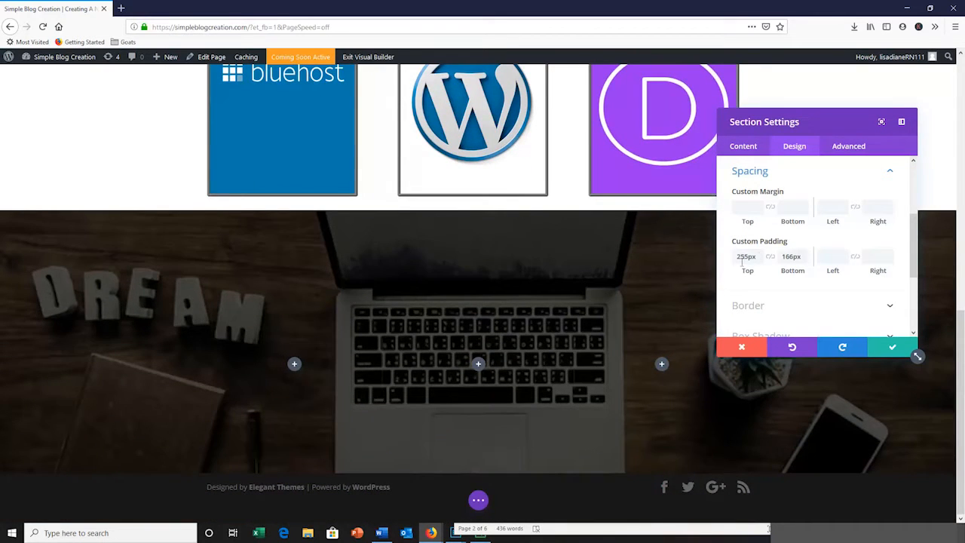
left_click_drag(795, 271, 962, 259)
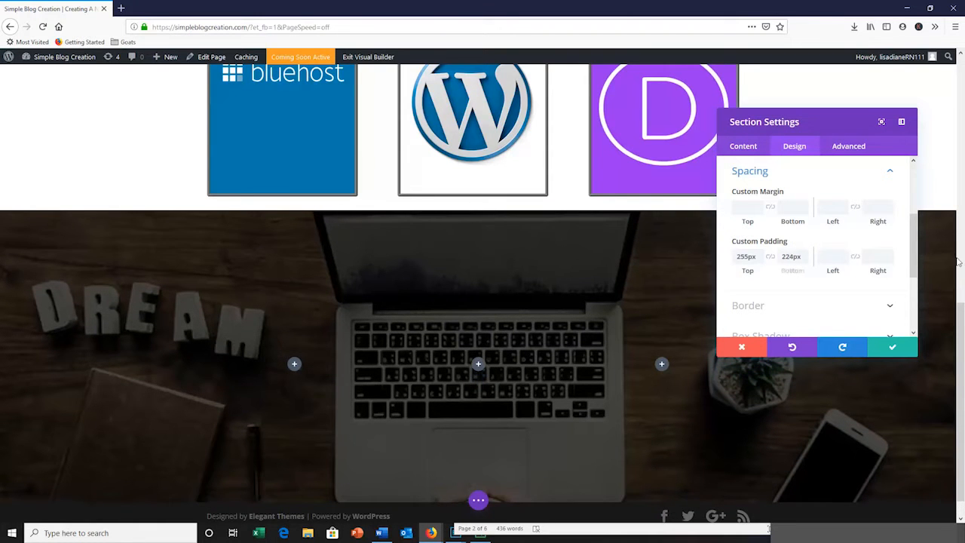
left_click(893, 347)
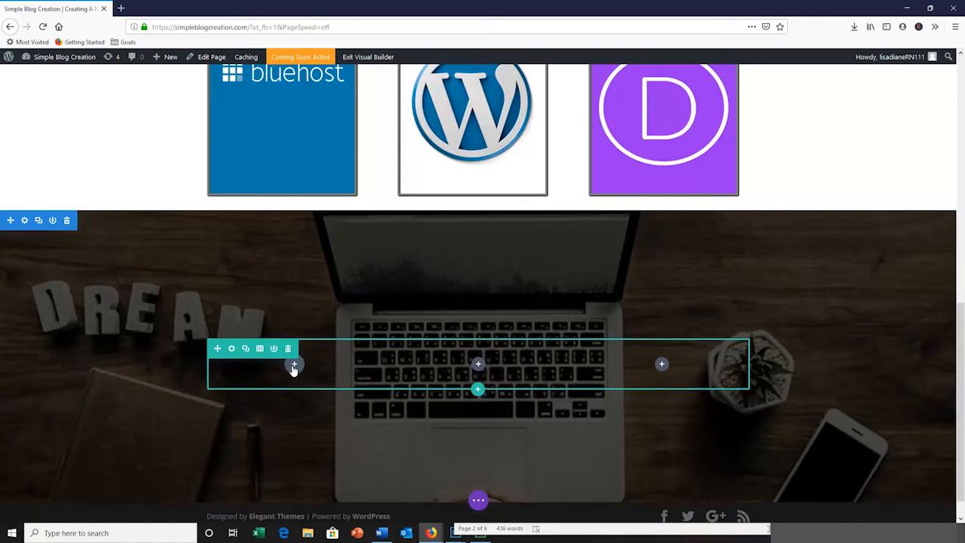
Insert an Image module in the footer row's first column and load logo.png from the media library
left_click(294, 367)
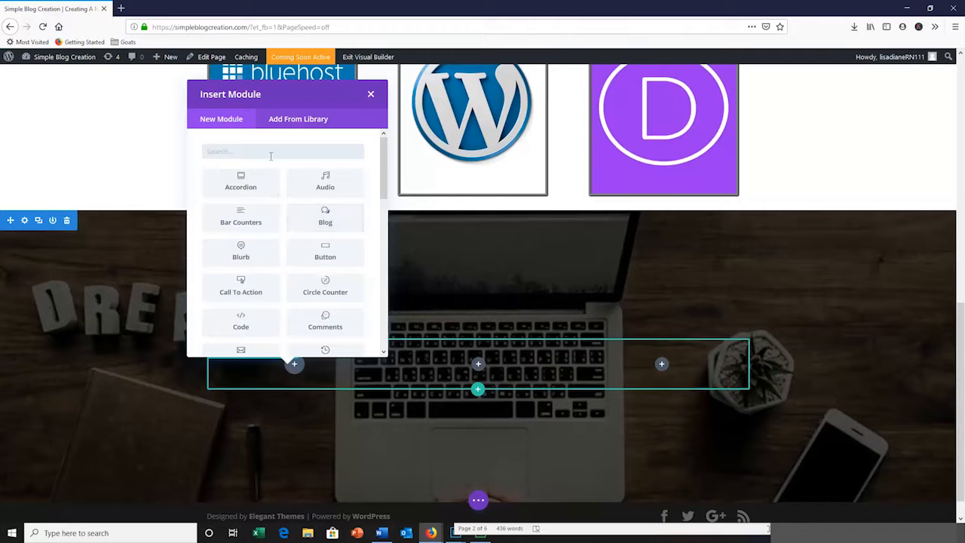
type("im")
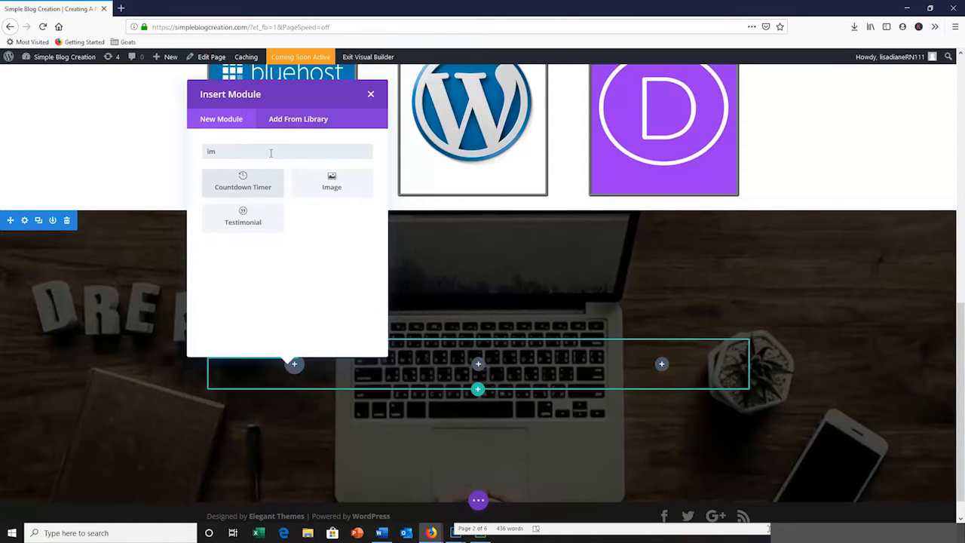
left_click(344, 187)
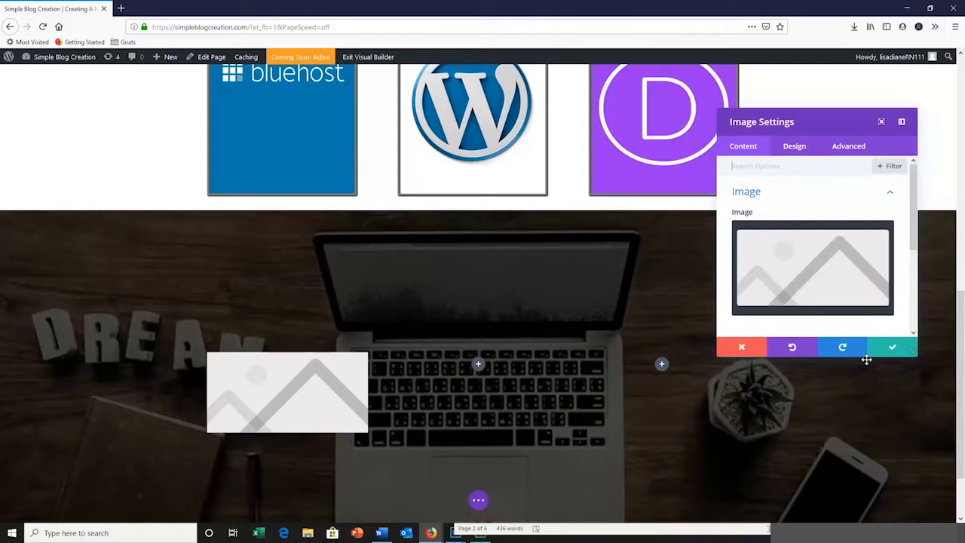
left_click(822, 281)
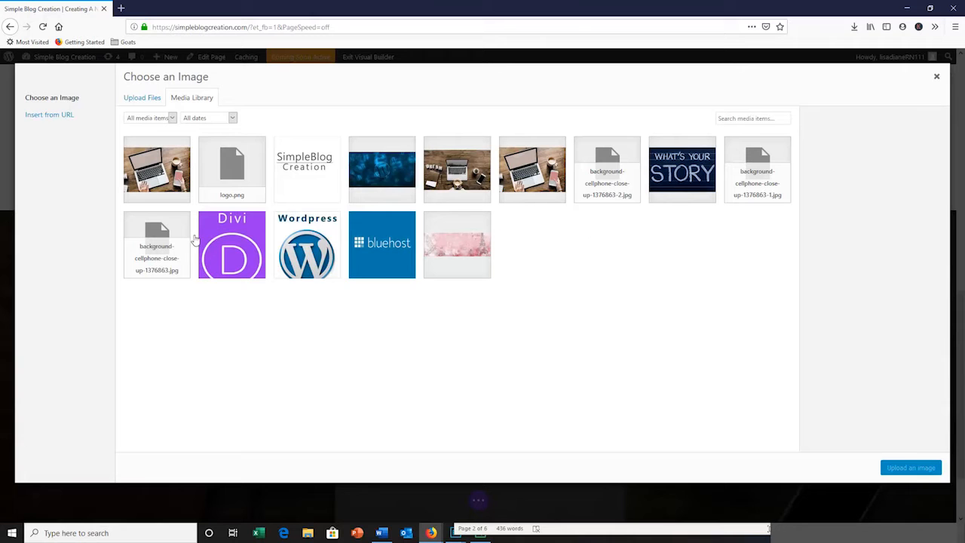
left_click(235, 173)
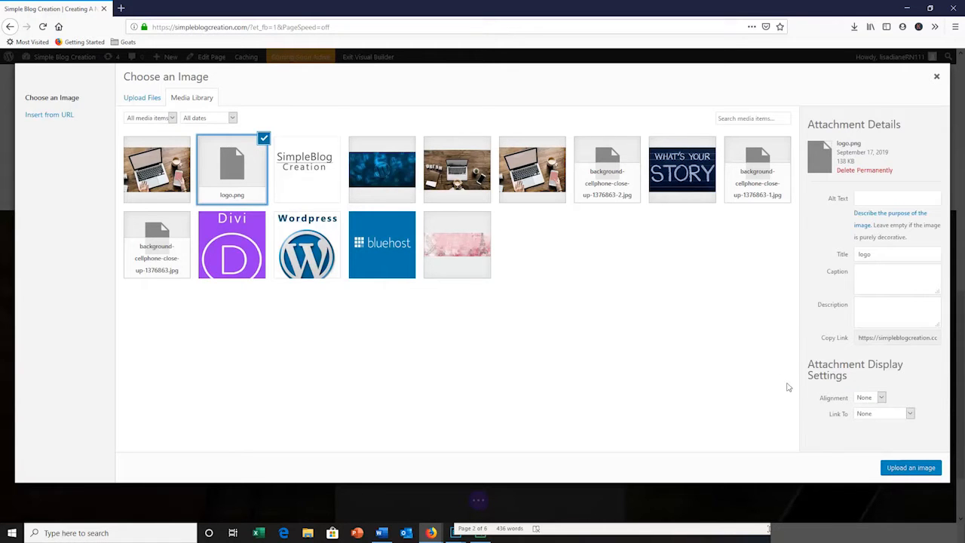
left_click(898, 468)
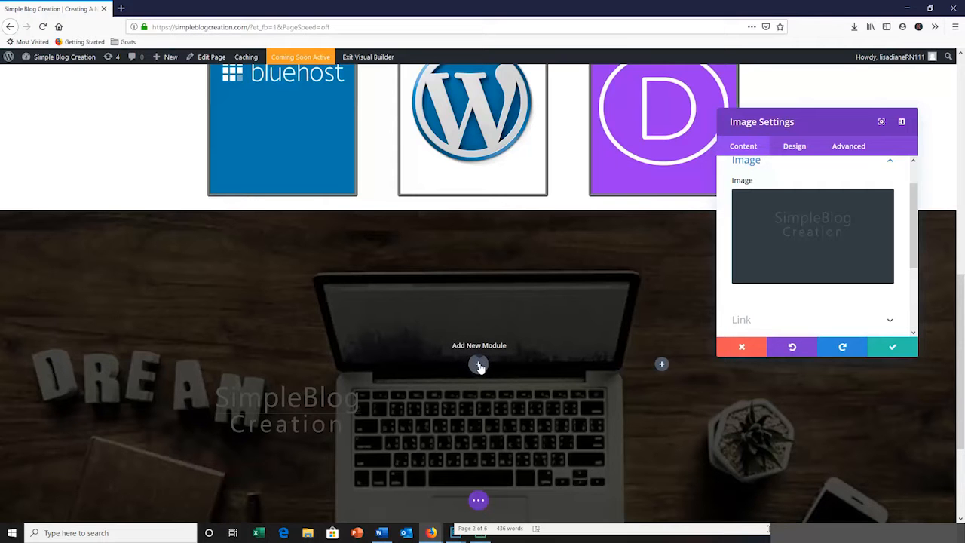
Insert a Text module in the footer row's middle column
left_click(479, 365)
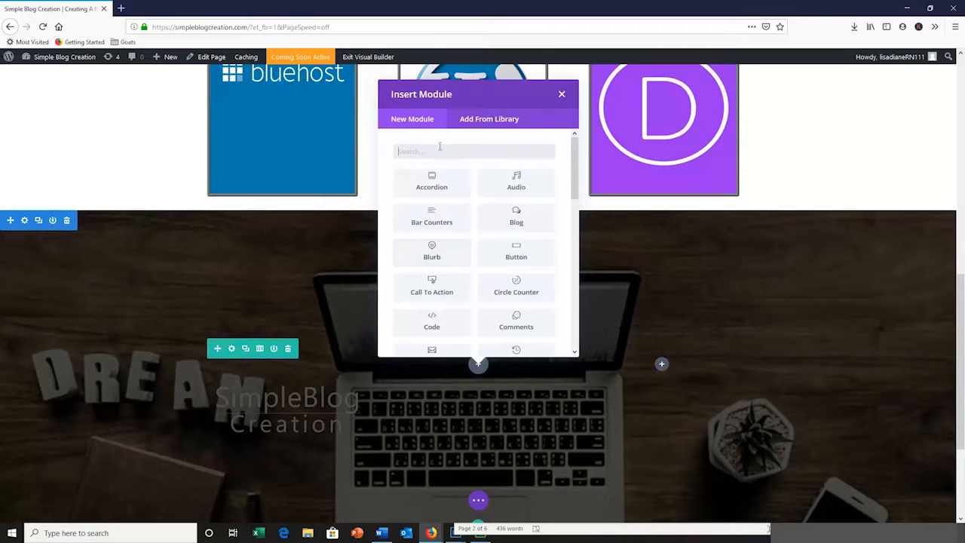
type("te")
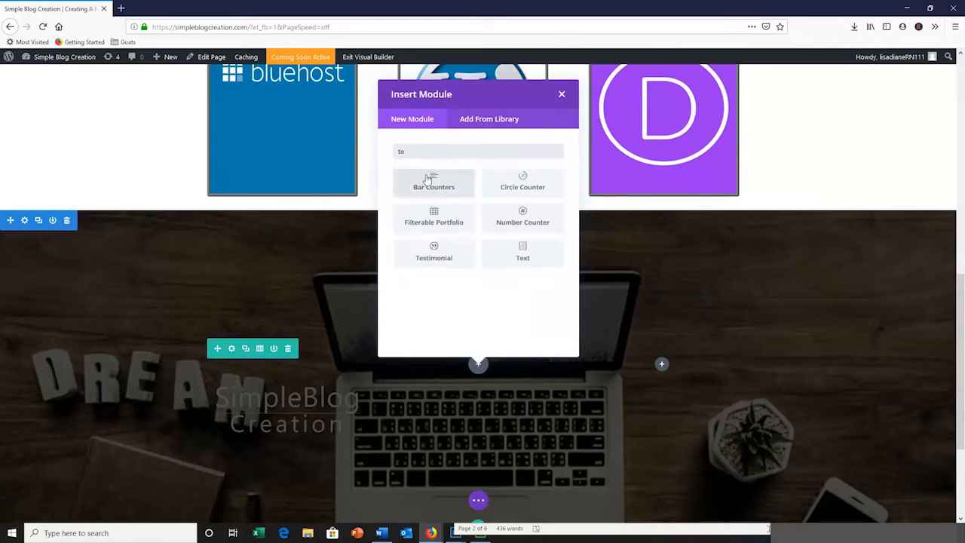
left_click(523, 253)
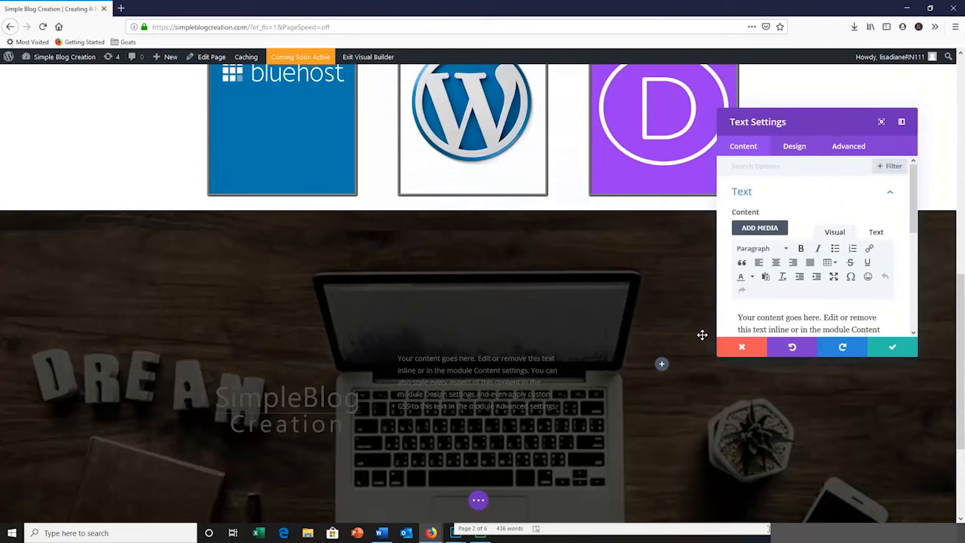
Replace the placeholder text with a bulleted list of Bluehost, Wordpress and Divi
scroll(755, 319, "down", 1)
left_click_drag(738, 255, 866, 323)
type("Bluehost")
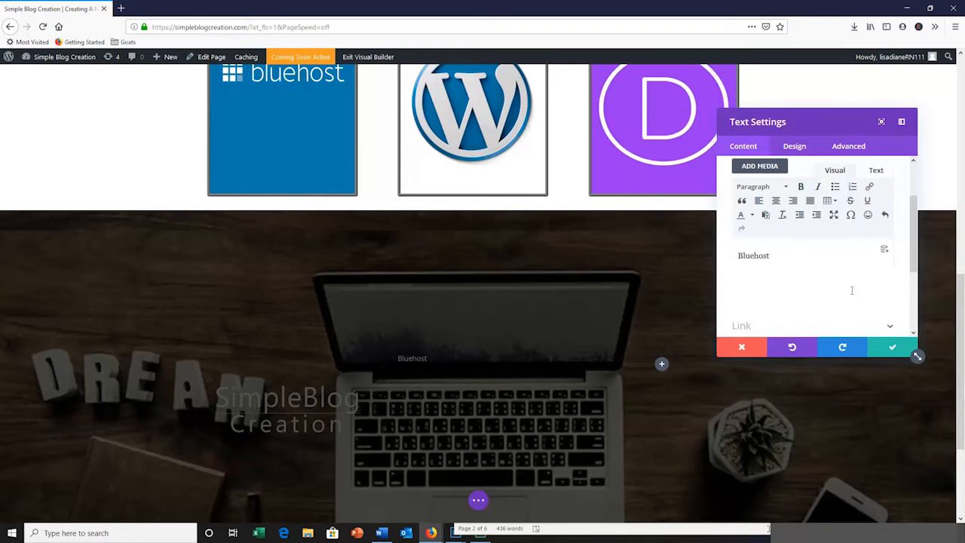
key("Return")
type("Wordpress")
key("Return")
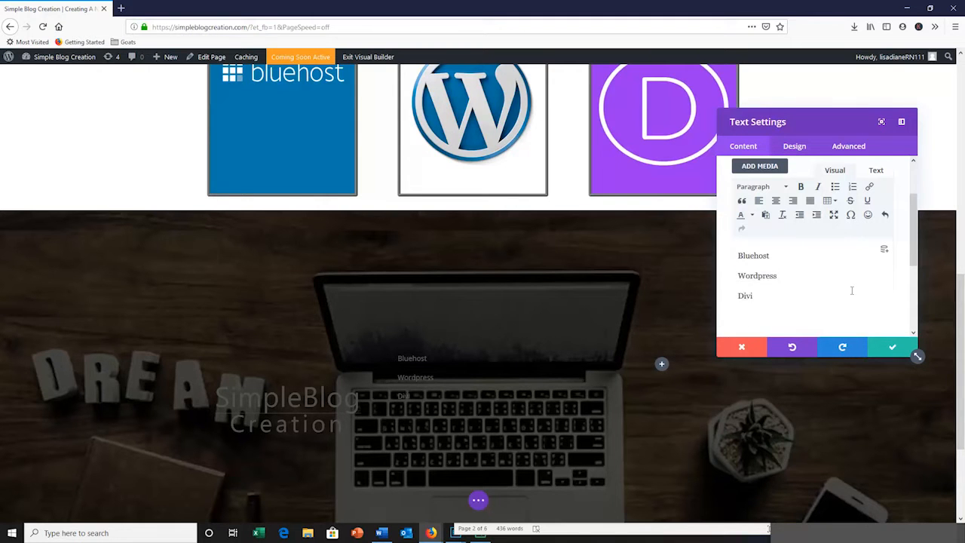
type("Divi")
left_click_drag(754, 295, 729, 263)
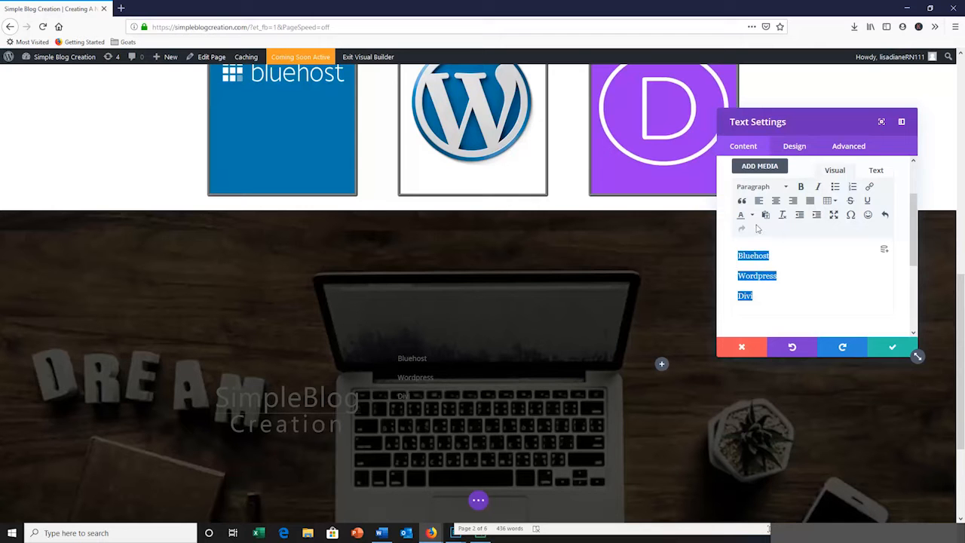
left_click(836, 187)
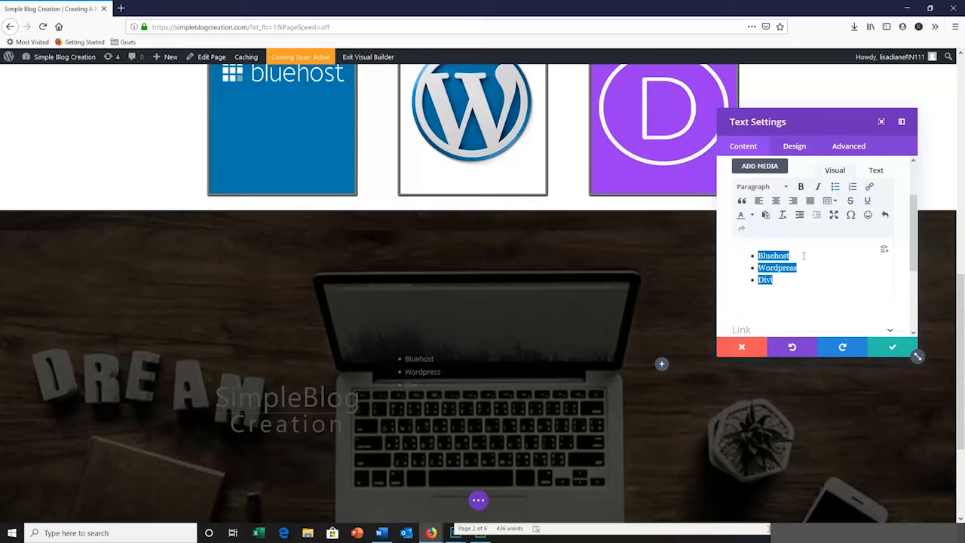
left_click(804, 257)
double_click(791, 257)
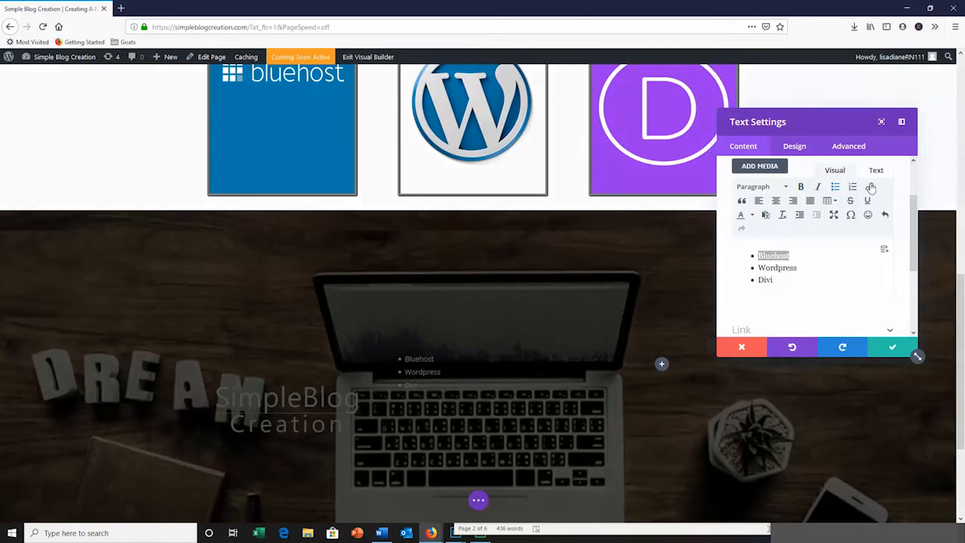
left_click(871, 188)
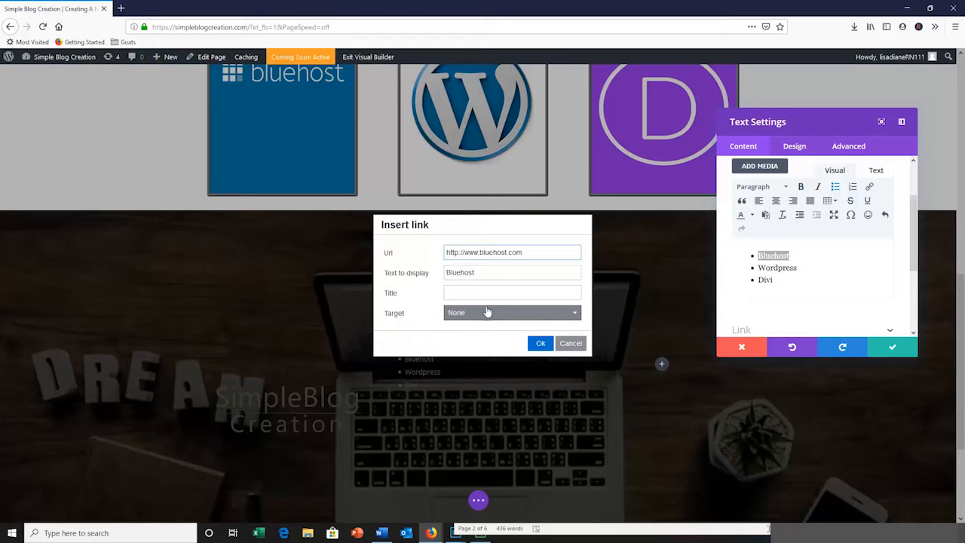
left_click(575, 316)
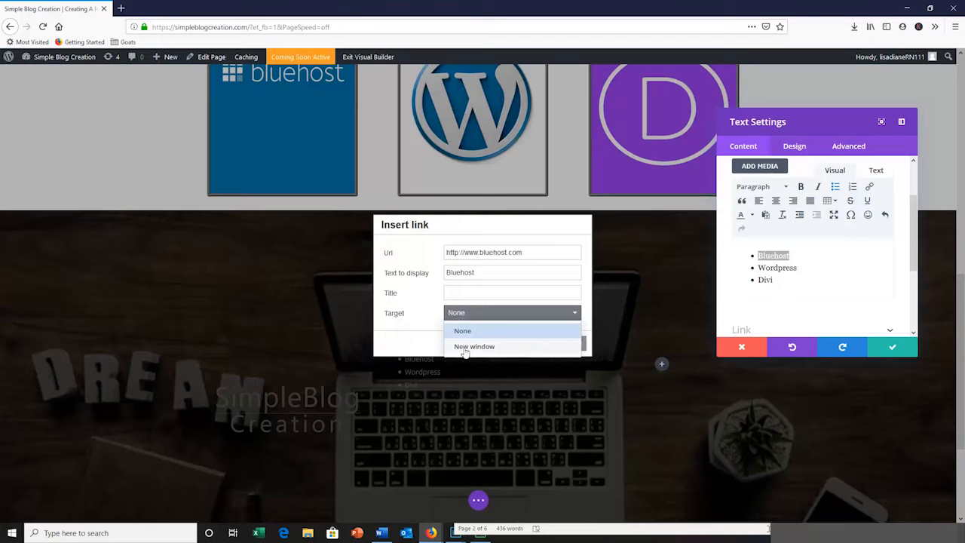
left_click(473, 347)
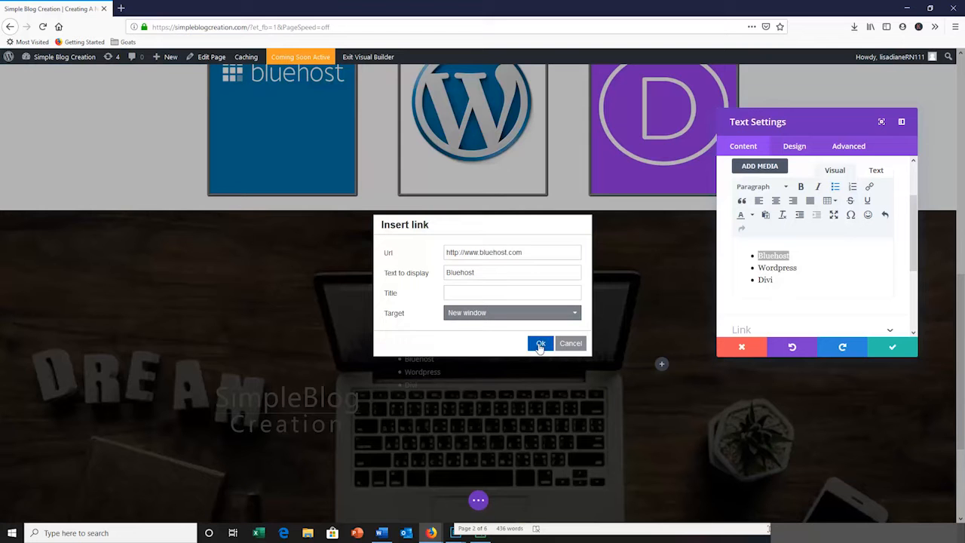
left_click(540, 345)
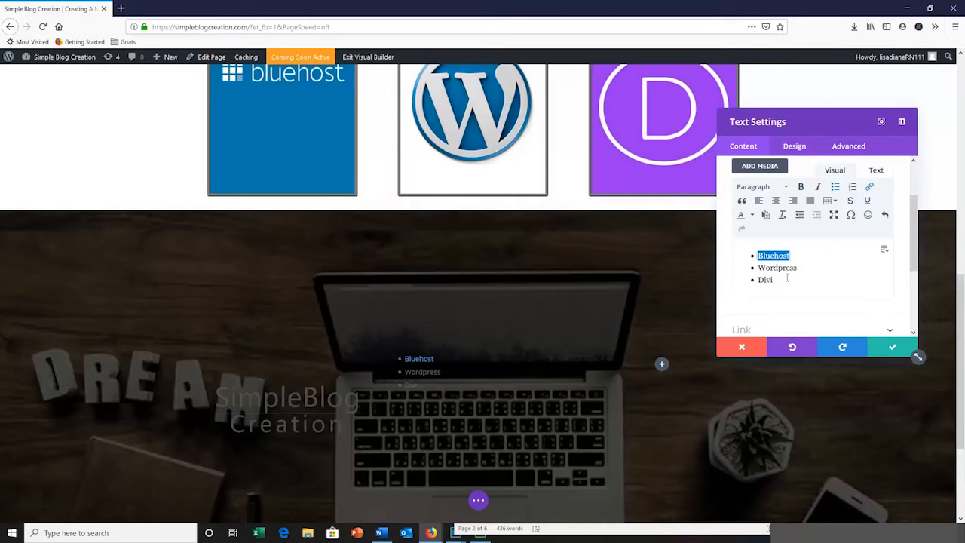
left_click_drag(799, 269, 757, 269)
left_click(870, 187)
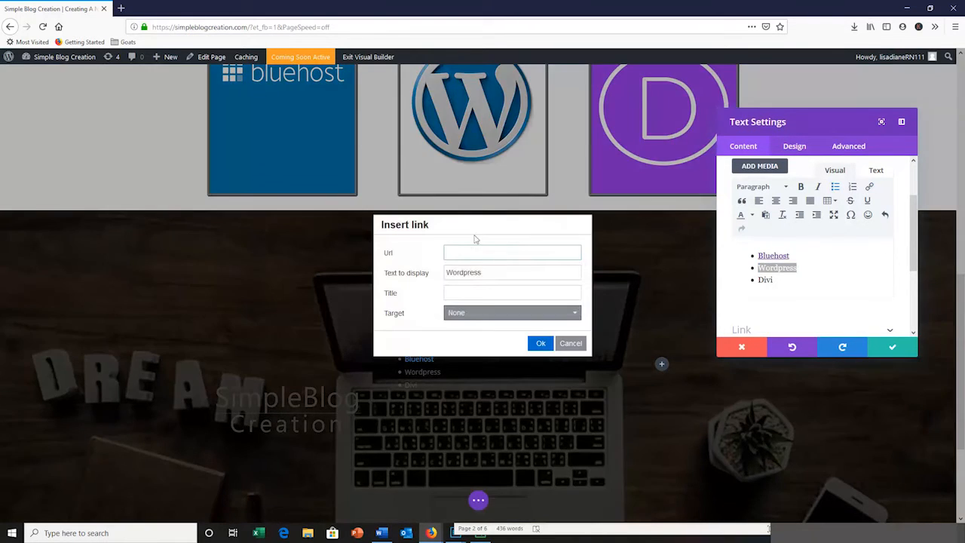
type("http://")
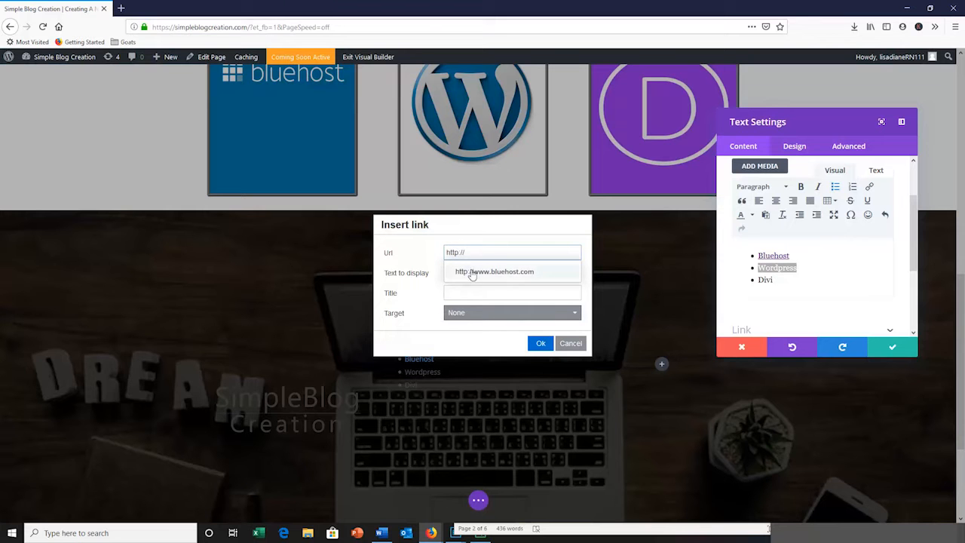
type("www.wordpress.com")
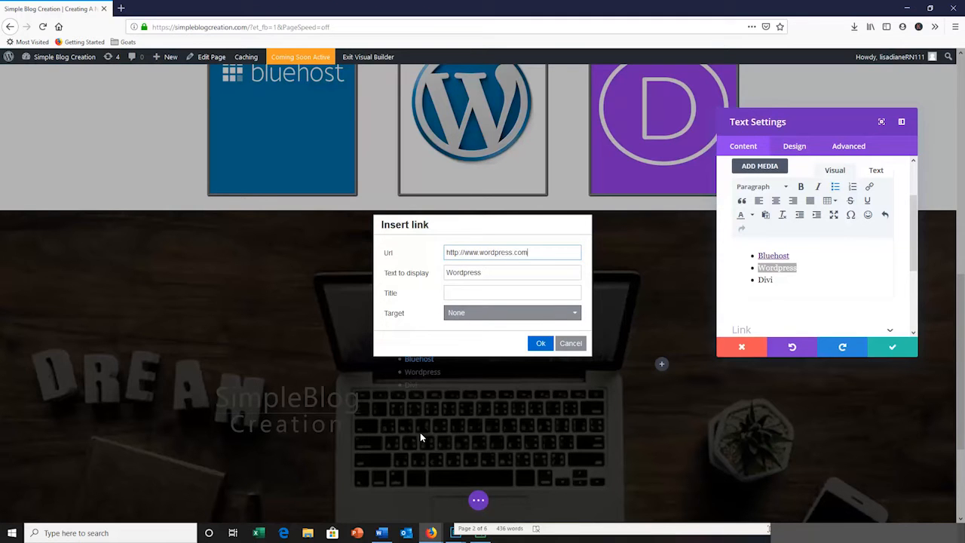
left_click(556, 317)
left_click(530, 345)
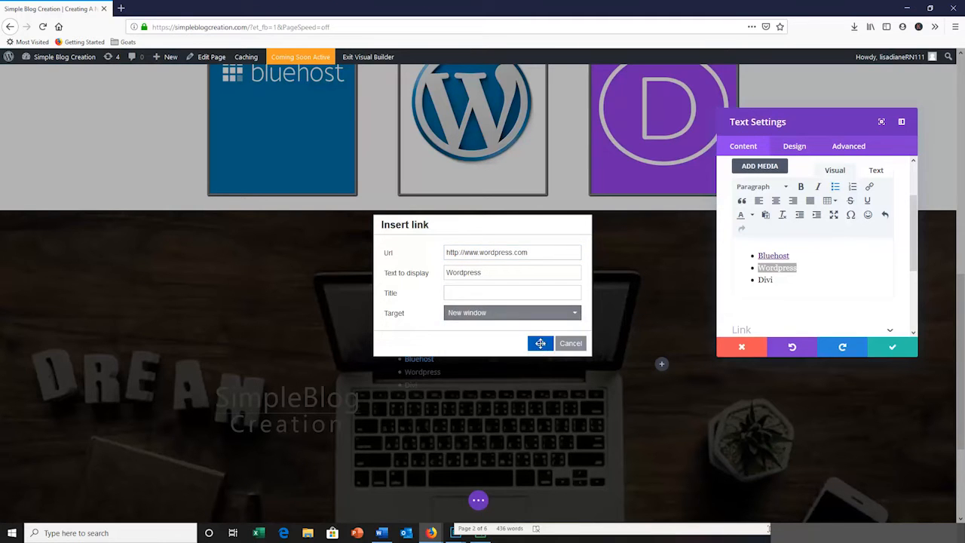
left_click(539, 344)
double_click(765, 280)
left_click(869, 186)
left_click(472, 253)
type("http://www.elegantthemes.com")
left_click(573, 312)
left_click(480, 345)
left_click(541, 343)
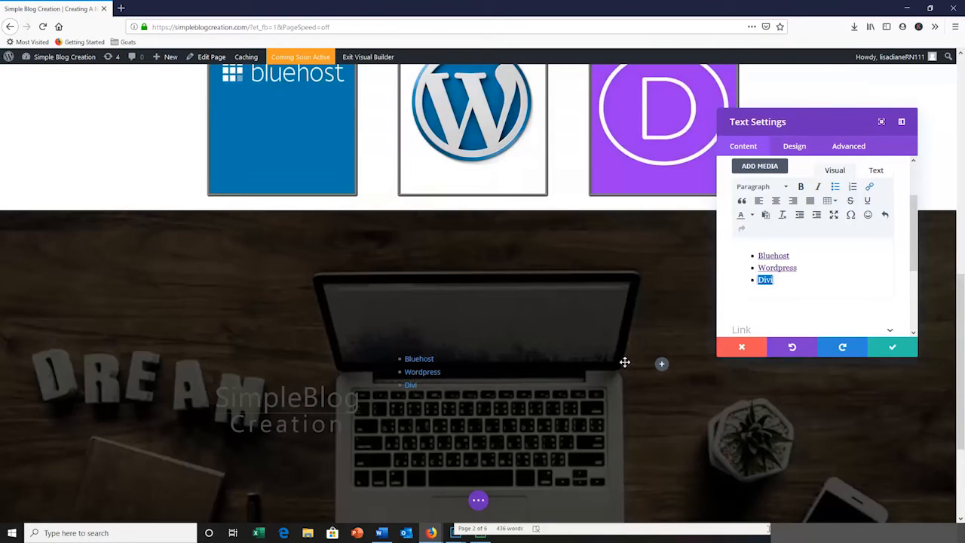
Enlarge the text size of the footer's link list in the text design settings
left_click_drag(753, 251, 808, 249)
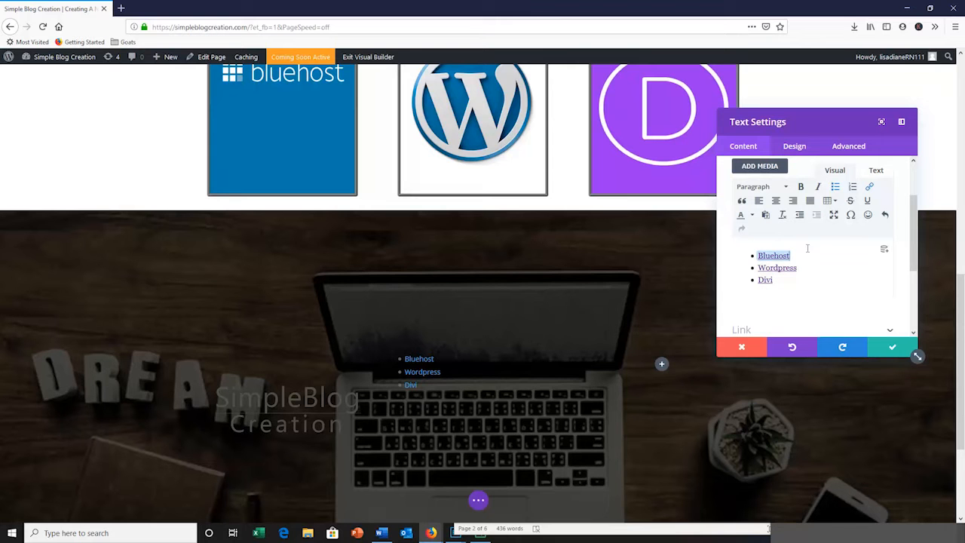
left_click(847, 289)
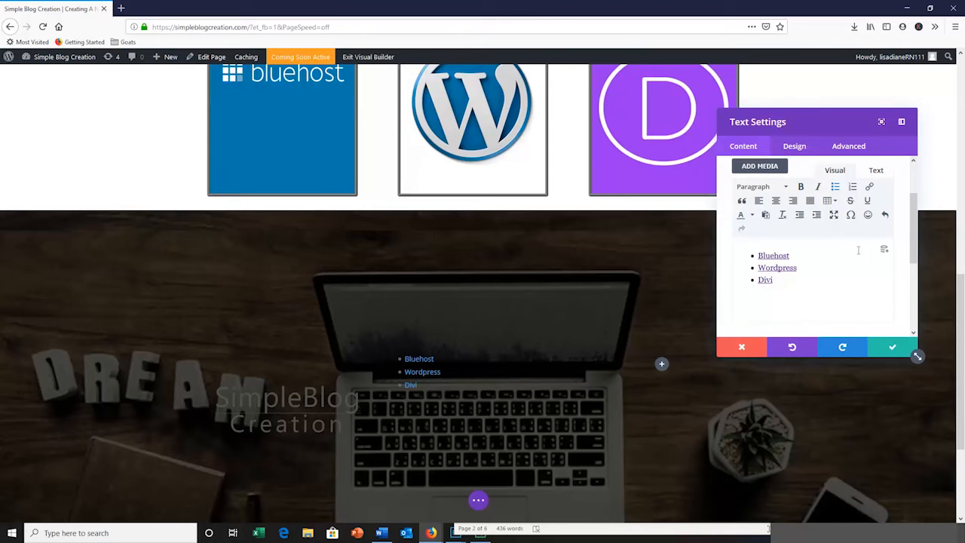
left_click(796, 148)
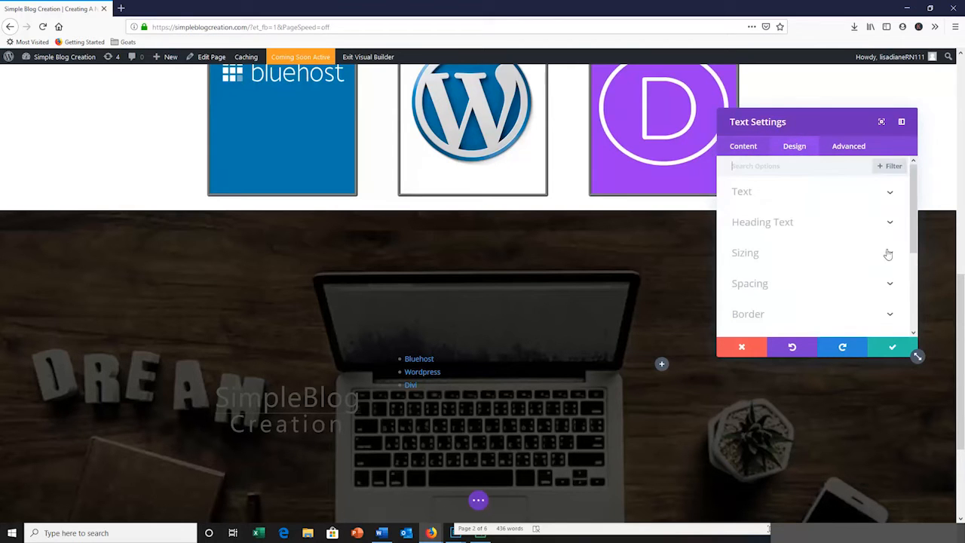
left_click(888, 193)
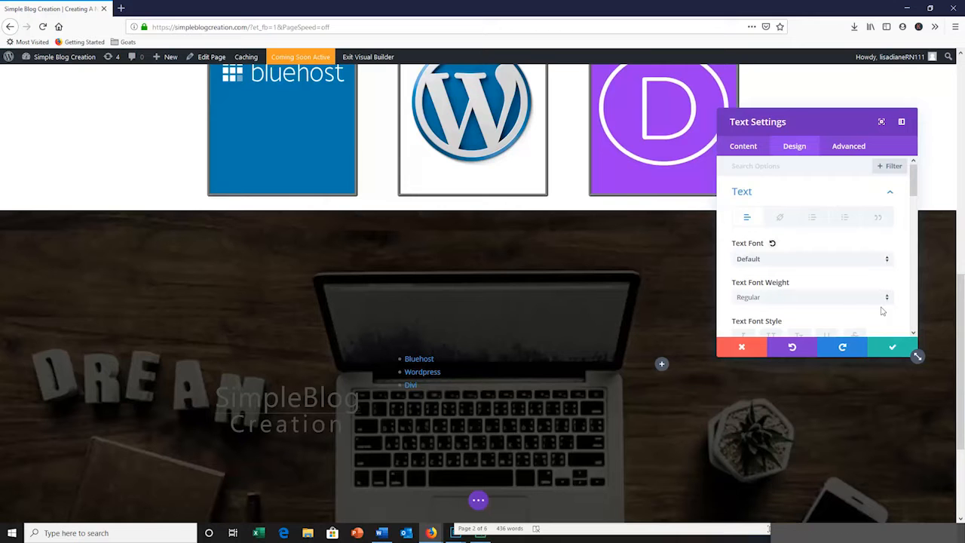
scroll(913, 173, "down", 2)
left_click_drag(749, 261, 770, 262)
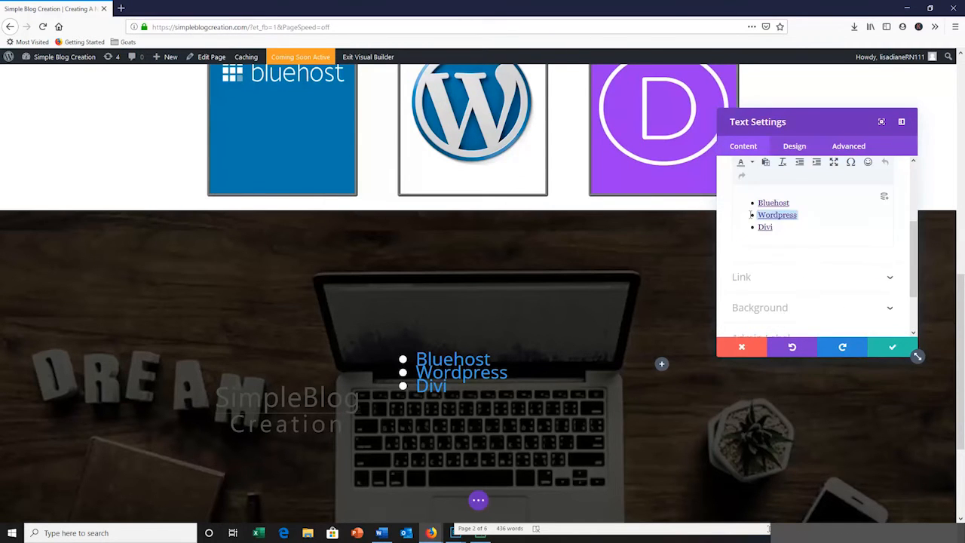
Remove the bullets from the link list and put Bluehost, Wordpress and Divi on consecutive lines separated by single line breaks
key("Return")
left_click_drag(775, 239, 735, 201)
scroll(811, 219, "up", 2)
left_click(837, 250)
scroll(814, 264, "down", 2)
left_click(736, 225)
key("Delete")
left_click(776, 204)
key("Delete")
key("shift+Return")
left_click(789, 220)
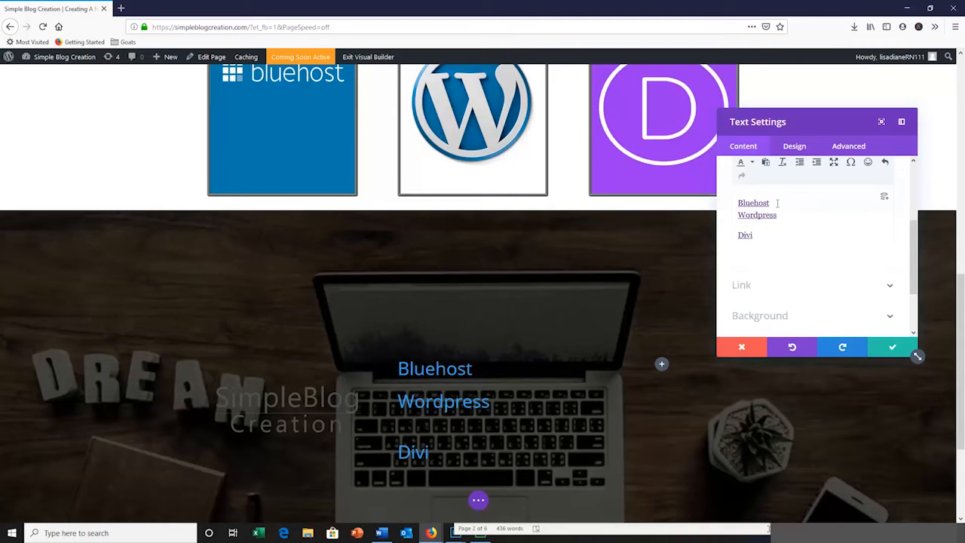
key("Delete")
key("shift+Return")
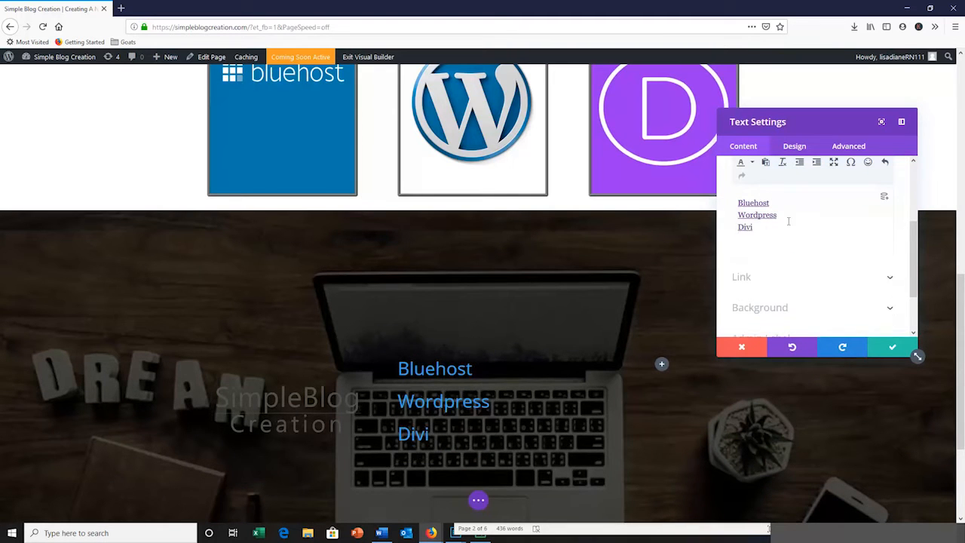
Adjust the text styling of the footer links and save the Text module's settings
left_click(795, 146)
scroll(883, 286, "down", 3)
scroll(890, 226, "up", 3)
left_click(890, 194)
scroll(785, 279, "down", 3)
mouse_move(765, 280)
left_mouse_down()
mouse_move(755, 280)
mouse_move(775, 280)
left_mouse_up()
left_click(893, 347)
Insert a Contact Form module in the footer row's third column
scroll(678, 323, "down", 1)
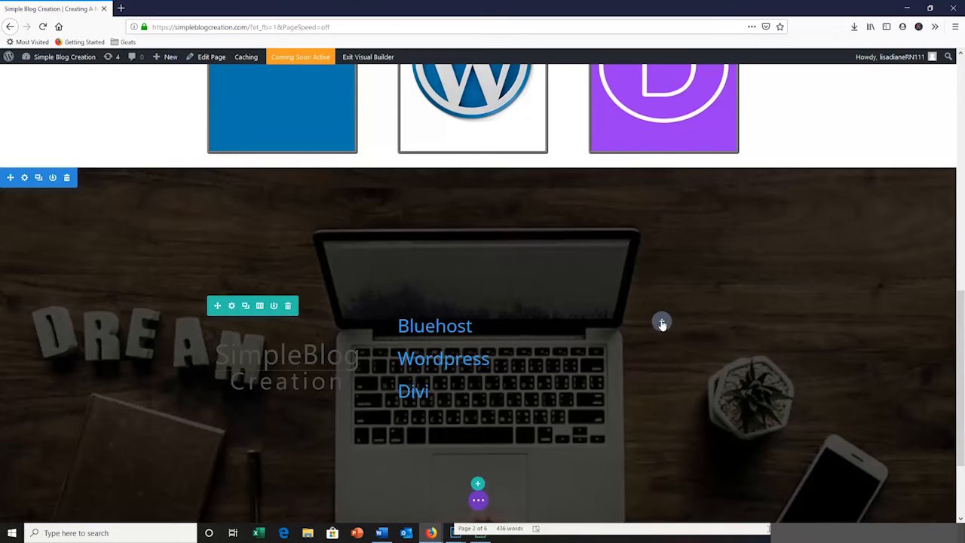
left_click(662, 323)
left_click_drag(765, 167, 764, 218)
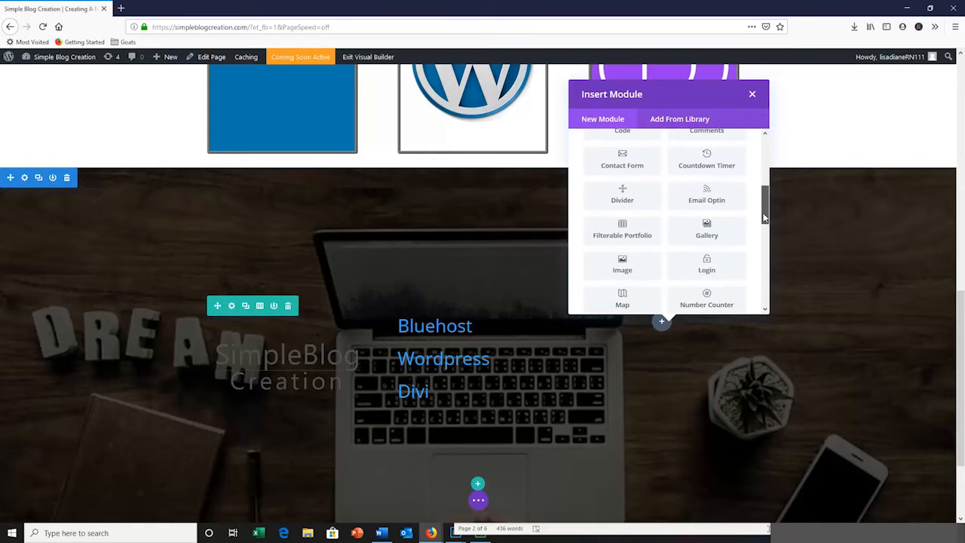
left_click(623, 158)
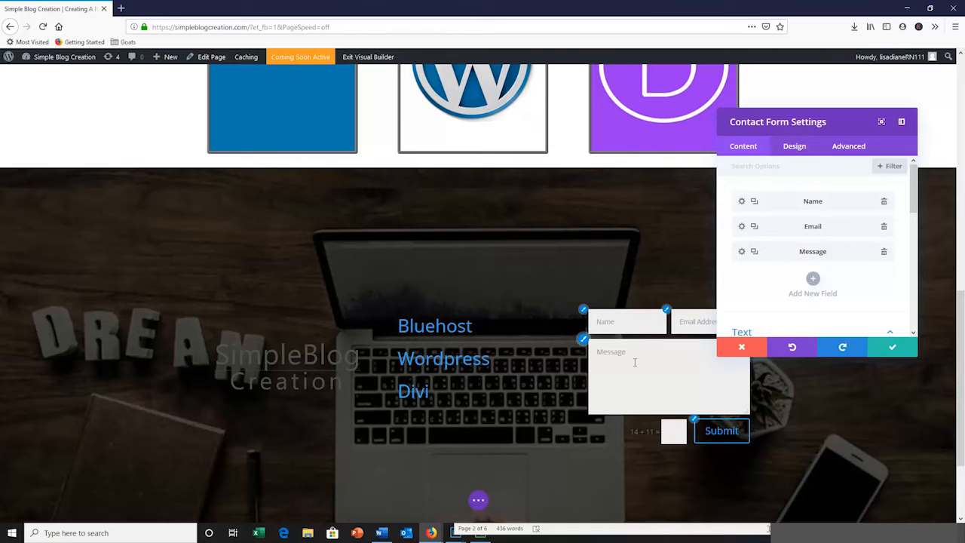
Set the contact form's title to "Let me know if I can help!" and enter a success message
scroll(916, 217, "down", 2)
left_click_drag(917, 217, 922, 251)
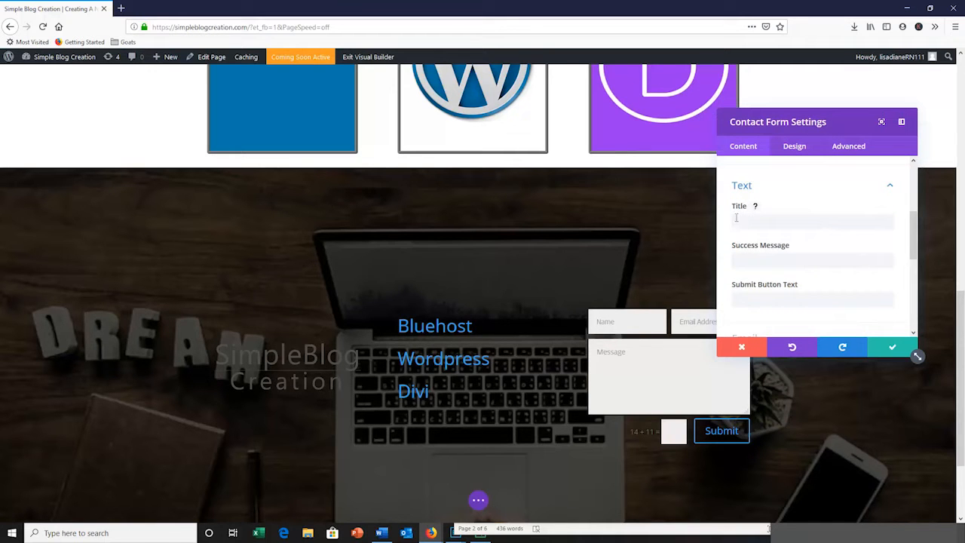
left_click(783, 218)
type("Let me know if I can help!")
left_click(790, 257)
type("You're")
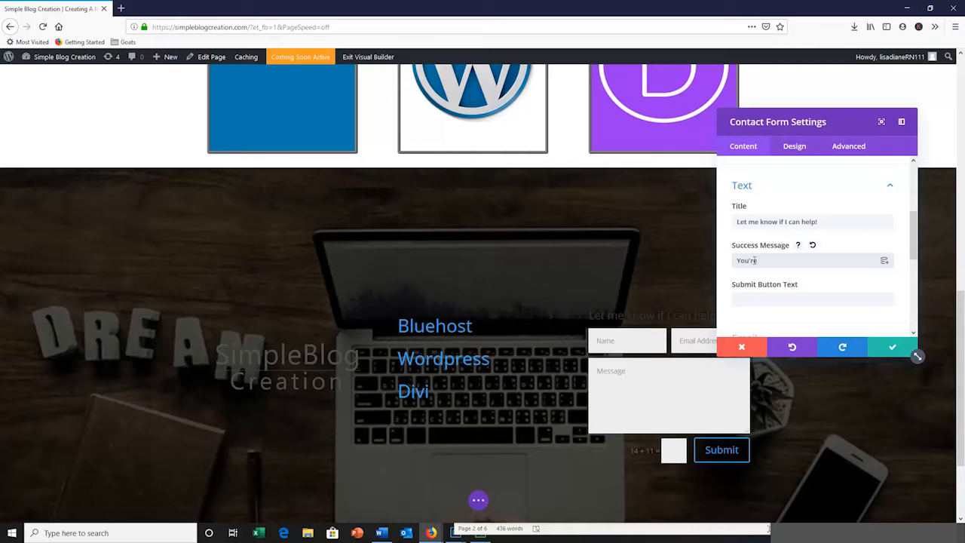
type("SUCCESS!")
Set the contact form's submit button text to "I Need Help!"
scroll(771, 279, "down", 3)
left_click(754, 200)
type("help")
key("BackSpace")
key("BackSpace")
key("BackSpace")
key("BackSpace")
type("HELP!")
key("BackSpace")
key("BackSpace")
key("BackSpace")
key("BackSpace")
key("BackSpace")
type("O")
key("BackSpace")
type("I Need Help!")
scroll(890, 253, "down", 2)
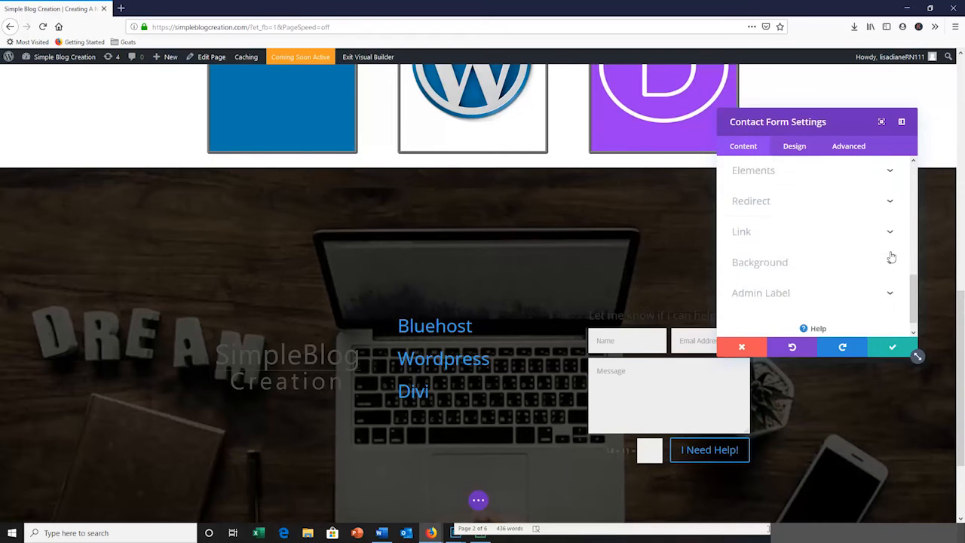
left_click(889, 182)
scroll(795, 313, "down", 3)
scroll(791, 304, "up", 2)
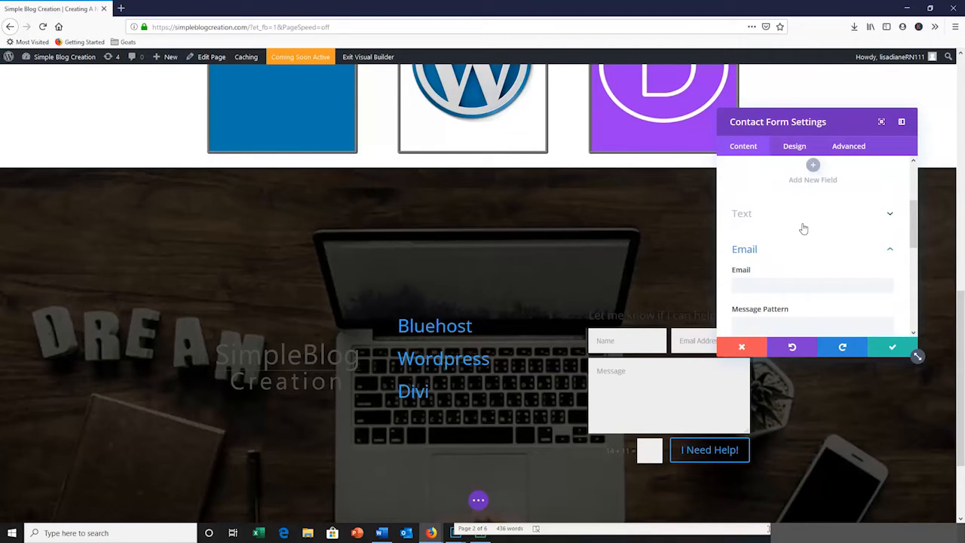
left_click(895, 348)
Make the contact form's title text white at a size of 26px, and save the form settings
left_click(794, 146)
scroll(919, 215, "down", 1)
left_click_drag(919, 215, 925, 246)
left_click(758, 229)
scroll(879, 296, "down", 3)
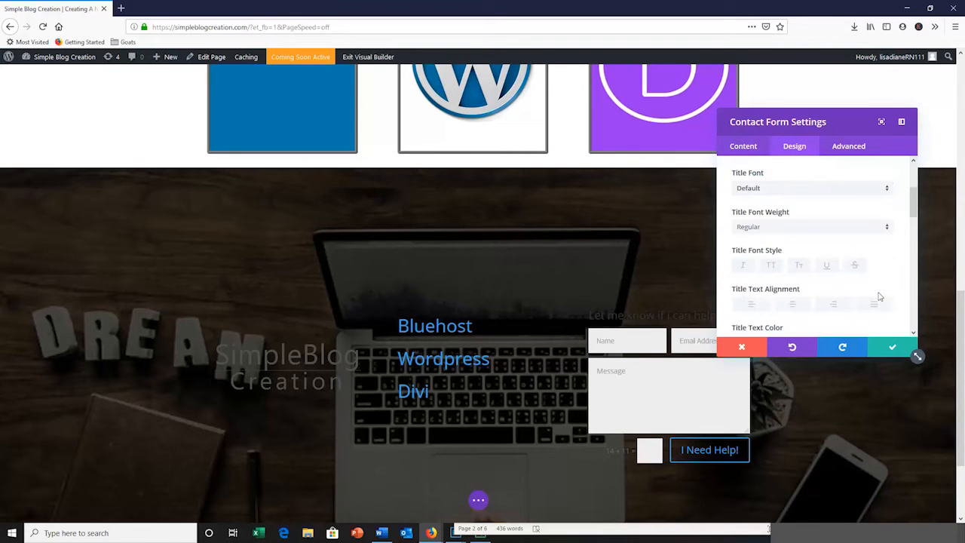
scroll(913, 221, "down", 1)
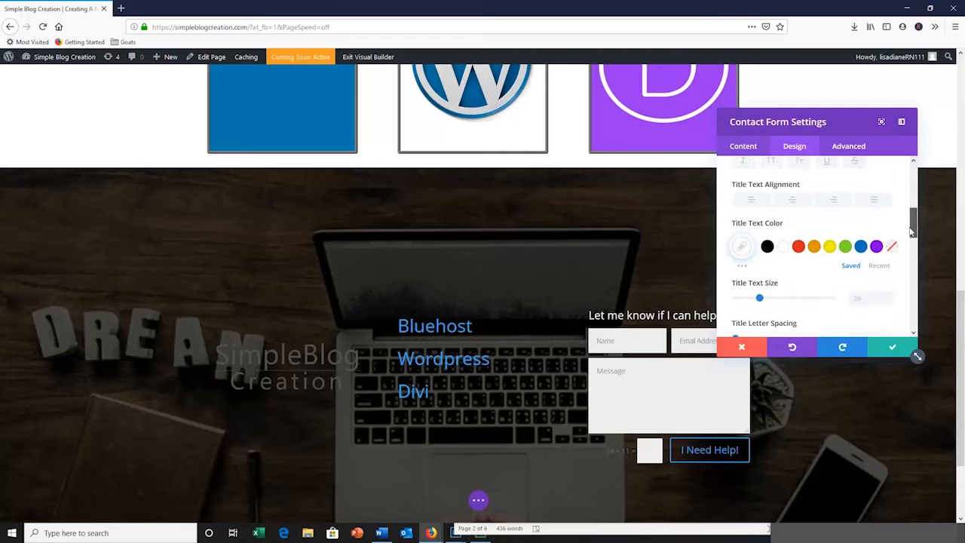
mouse_move(842, 121)
left_mouse_down()
mouse_move(883, 107)
mouse_move(850, 122)
left_mouse_up()
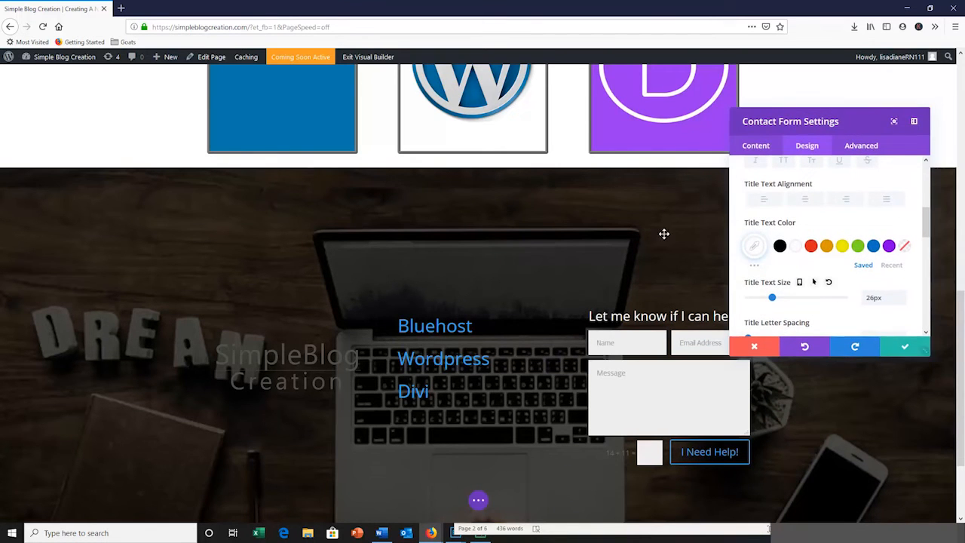
left_click(904, 348)
scroll(963, 453, "down", 3)
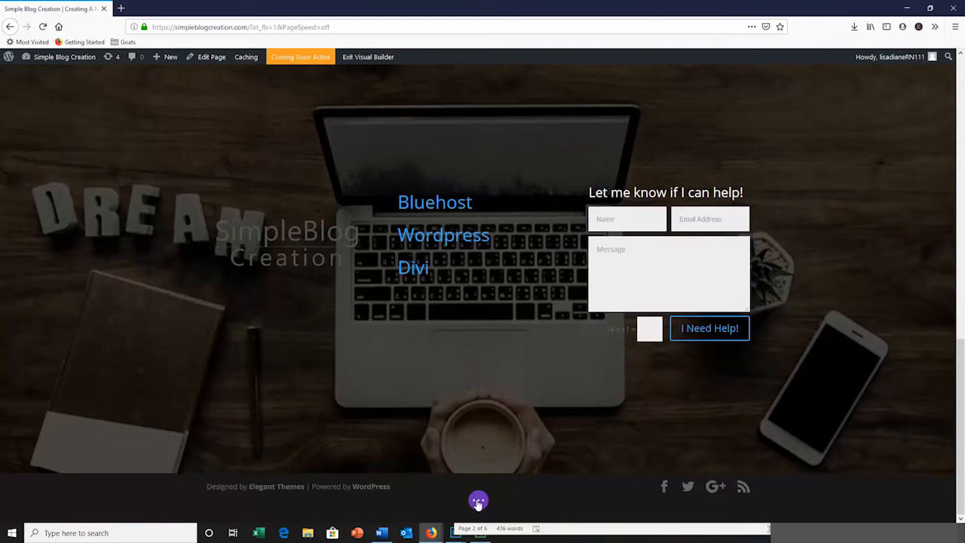
Save the page, and set the footer row's left and right custom padding to 0px
left_click(478, 501)
left_click(929, 501)
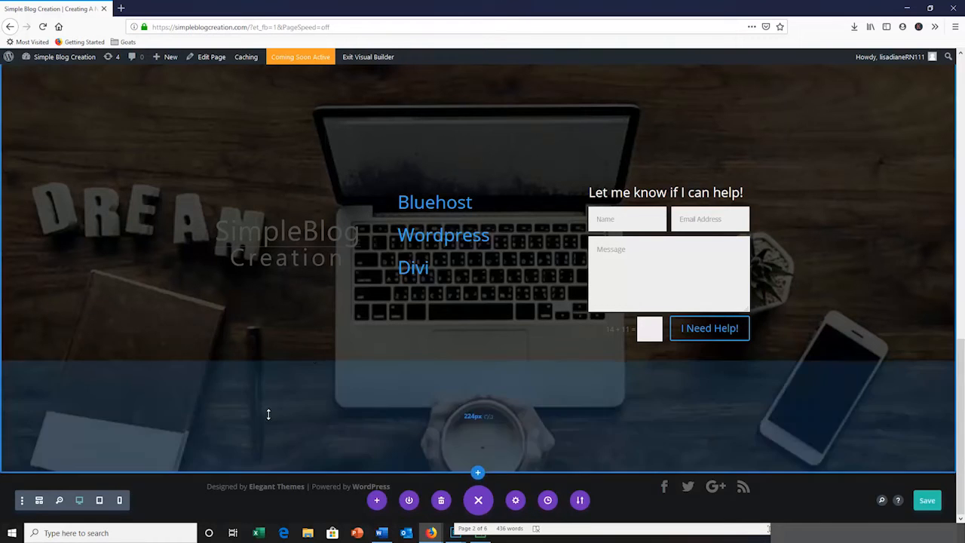
scroll(230, 286, "up", 2)
left_click(232, 286)
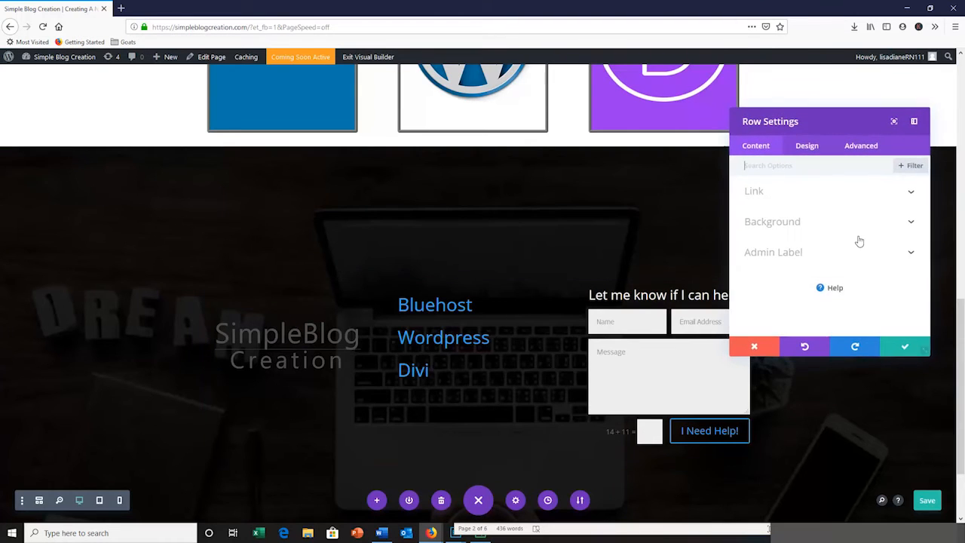
left_click(808, 147)
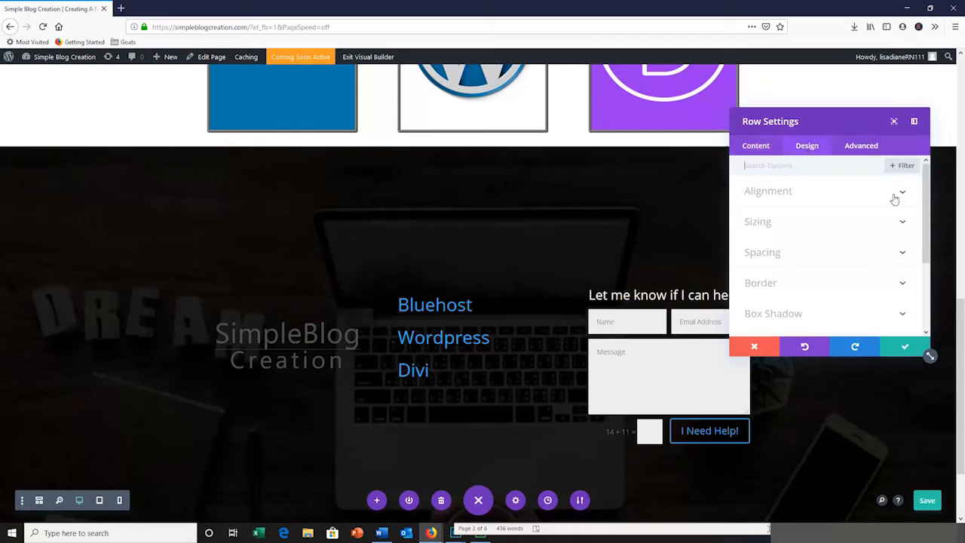
left_click(904, 251)
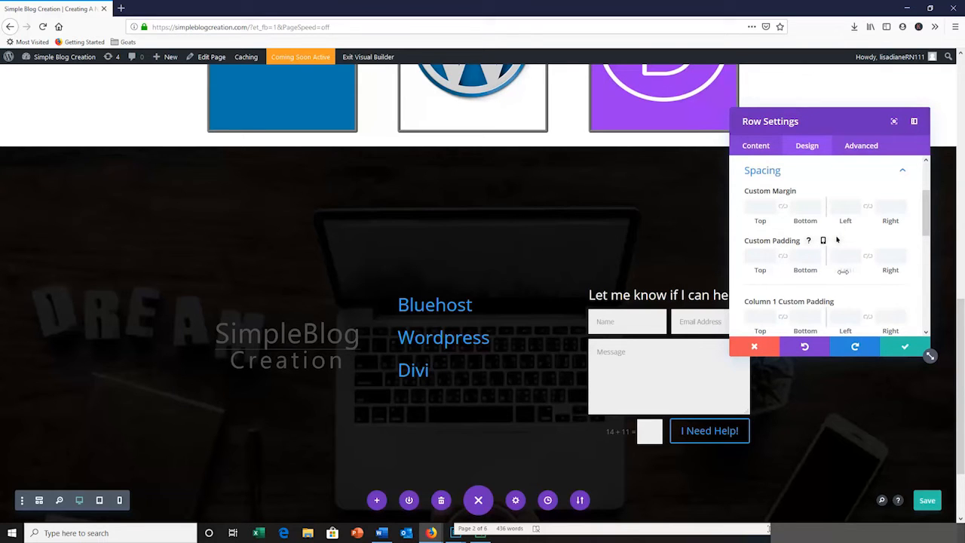
left_click_drag(844, 271, 743, 270)
left_click_drag(899, 269, 862, 270)
scroll(829, 285, "down", 1)
scroll(828, 285, "down", 3)
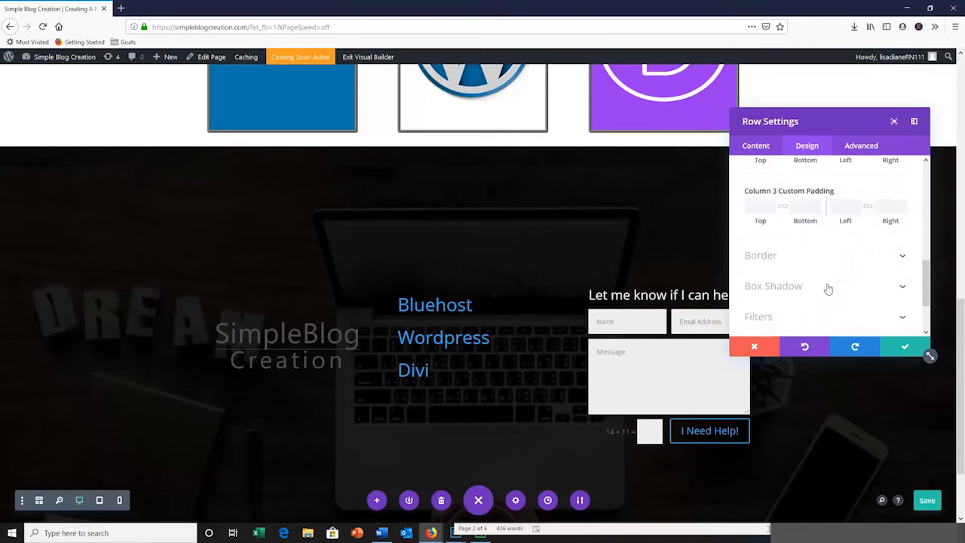
Set the footer row's custom margin to 464px on the left and -18px on the right
scroll(828, 288, "up", 3)
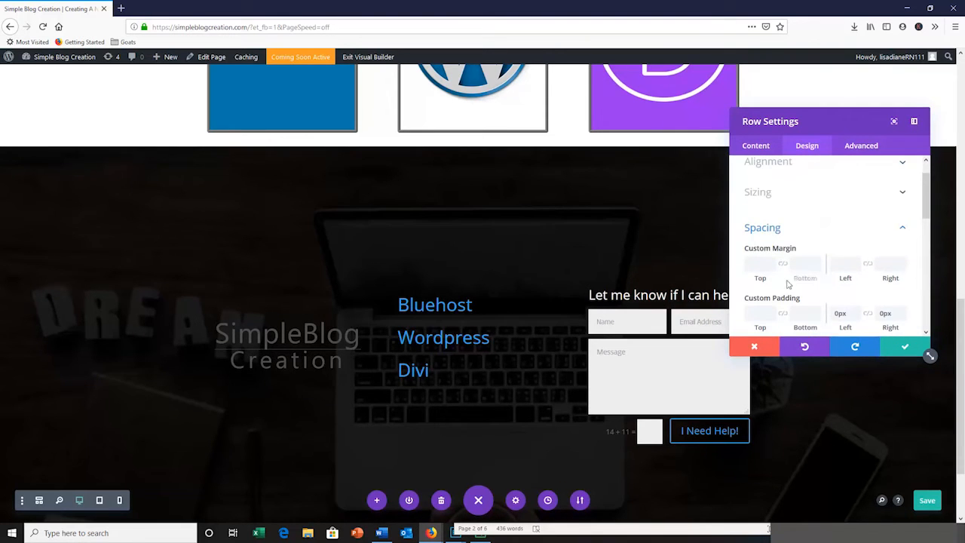
left_click_drag(855, 279, 921, 279)
left_click_drag(893, 280, 960, 277)
left_click_drag(839, 279, 932, 237)
left_click_drag(847, 279, 961, 256)
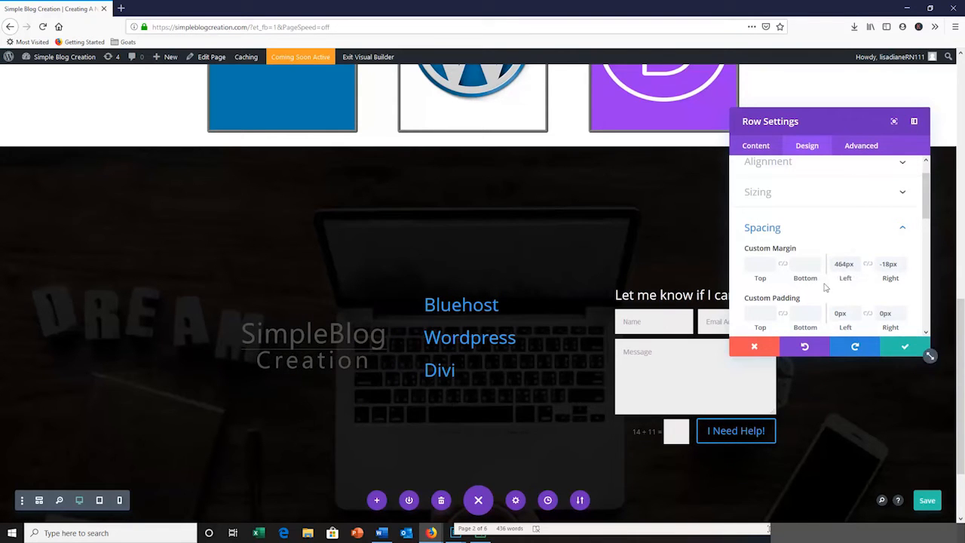
Set the footer row's column 1 left padding to 0px and increase column 2's left padding to shift the links right
scroll(767, 245, "down", 5)
mouse_move(845, 217)
left_mouse_down()
mouse_move(895, 217)
mouse_move(845, 217)
left_mouse_up()
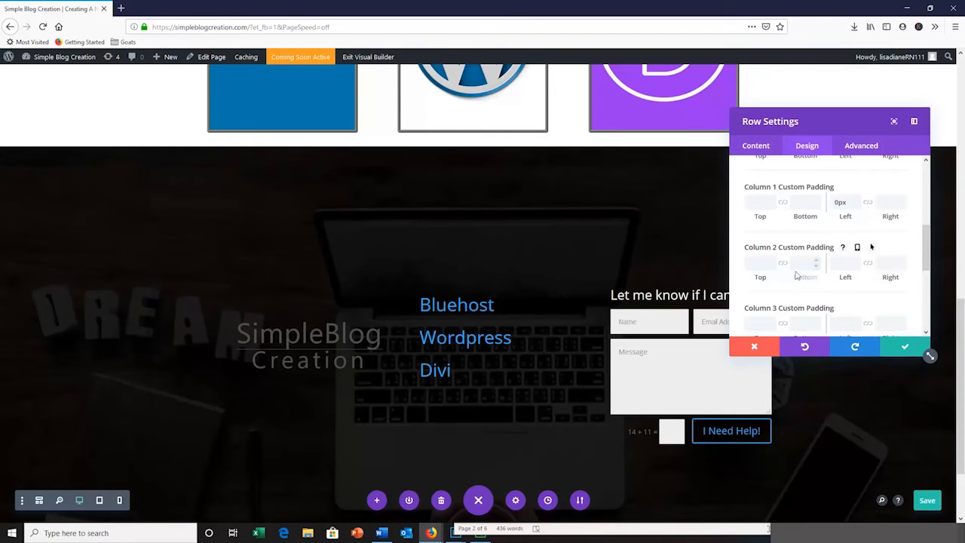
left_click_drag(845, 277, 944, 272)
scroll(909, 226, "down", 2)
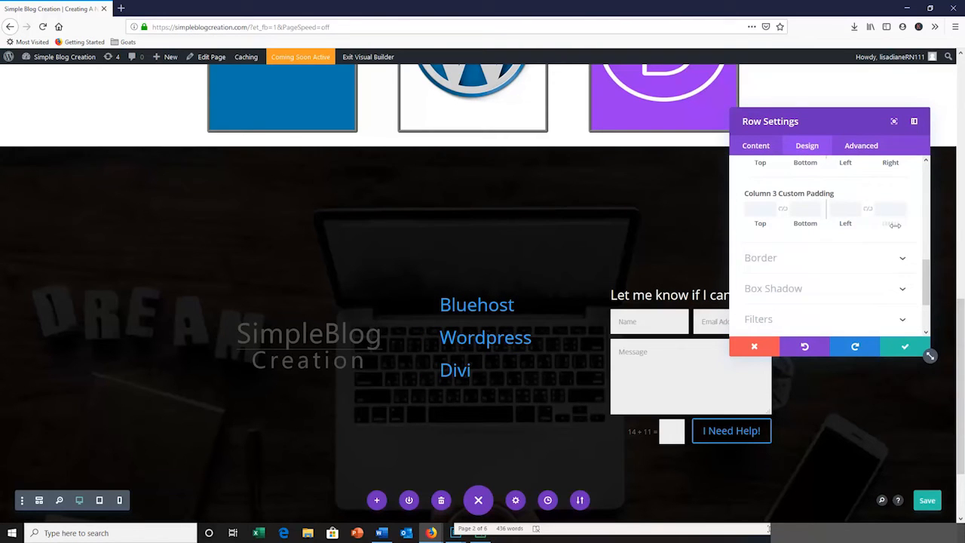
Try to reduce column 3's left and right padding, and open the footer row's alignment and sizing options
left_click_drag(890, 210, 606, 227)
scroll(765, 273, "up", 4)
scroll(767, 274, "down", 1)
left_click_drag(845, 275, 596, 280)
scroll(787, 283, "down", 4)
scroll(787, 282, "up", 4)
scroll(787, 282, "up", 4)
left_click(902, 191)
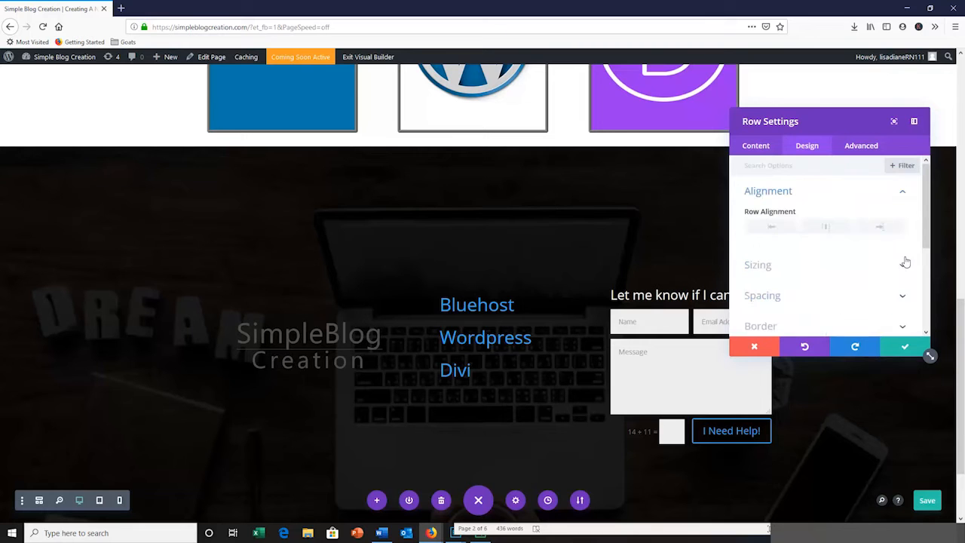
left_click(904, 270)
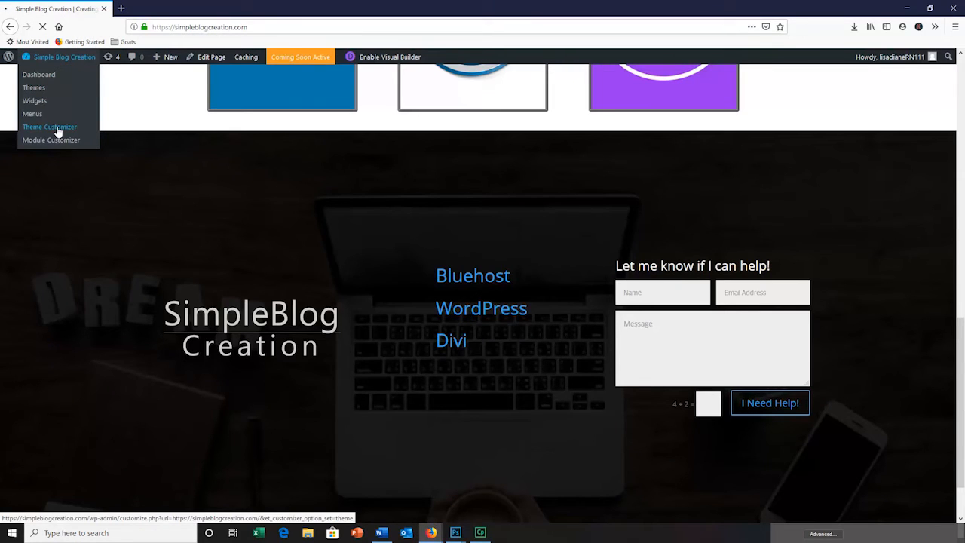
Open the typography settings in the Theme Customizer and set the body link color to white (#ffffff)
left_click(57, 129)
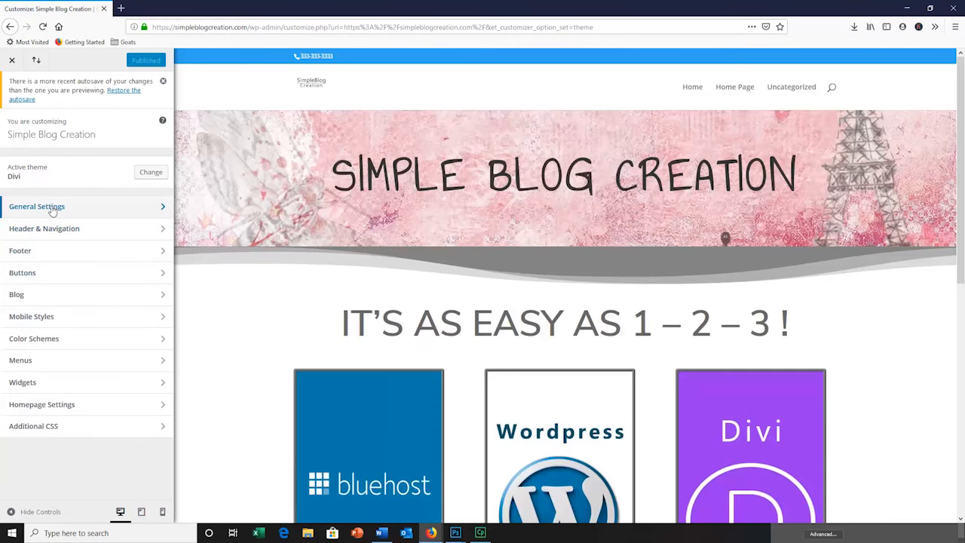
left_click(160, 209)
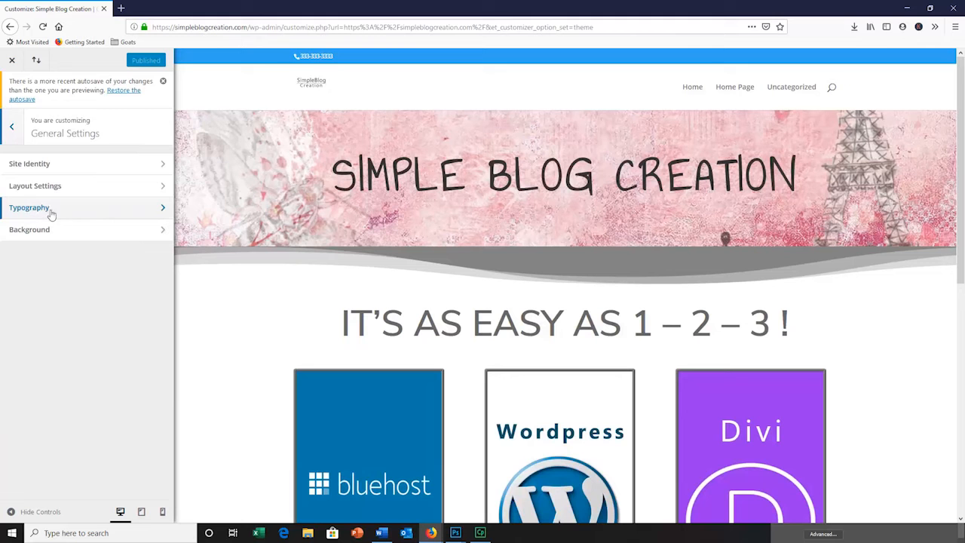
left_click(163, 212)
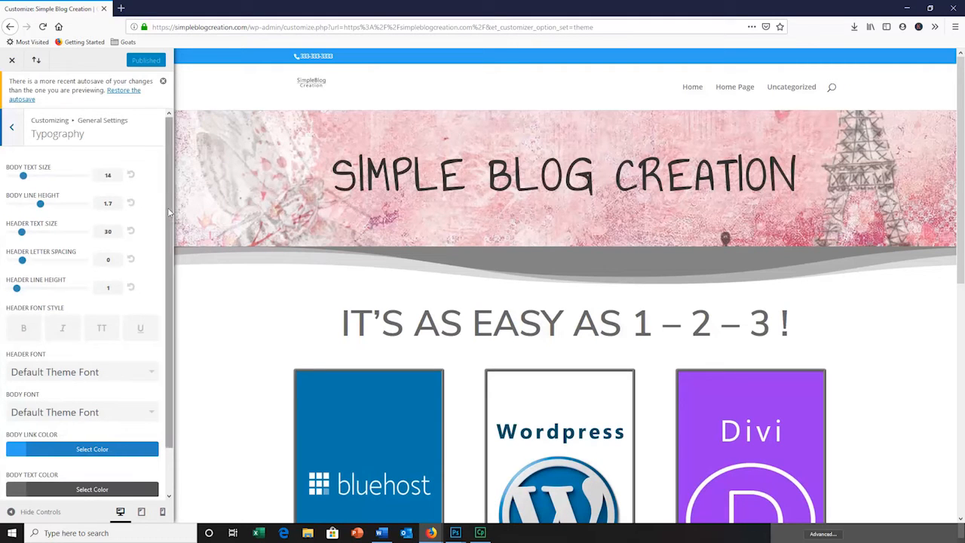
scroll(150, 302, "down", 1)
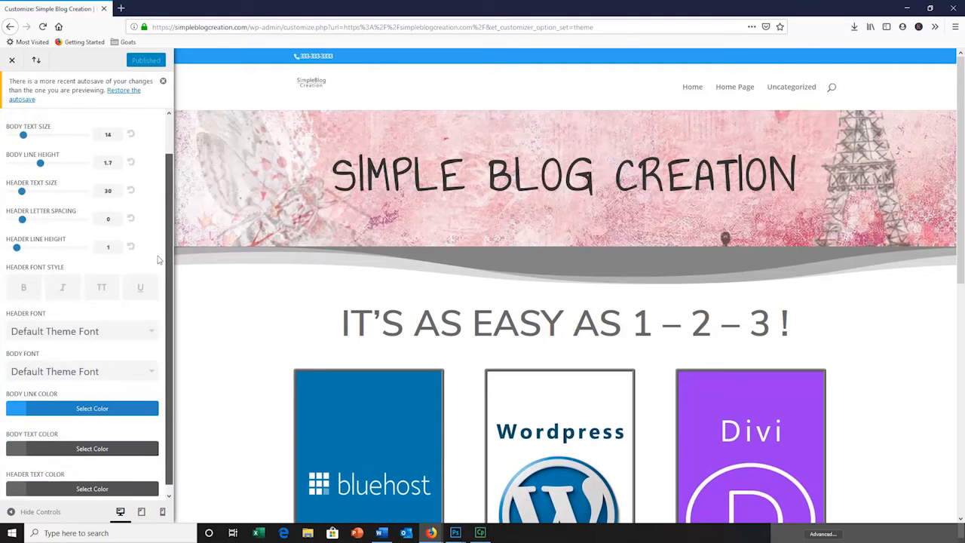
left_click(88, 402)
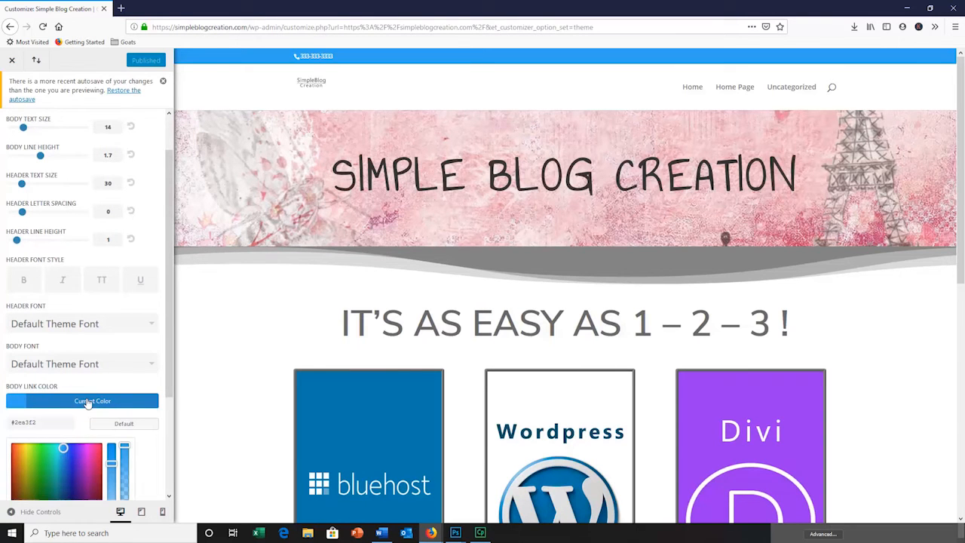
left_click_drag(170, 374, 168, 448)
left_click(964, 345)
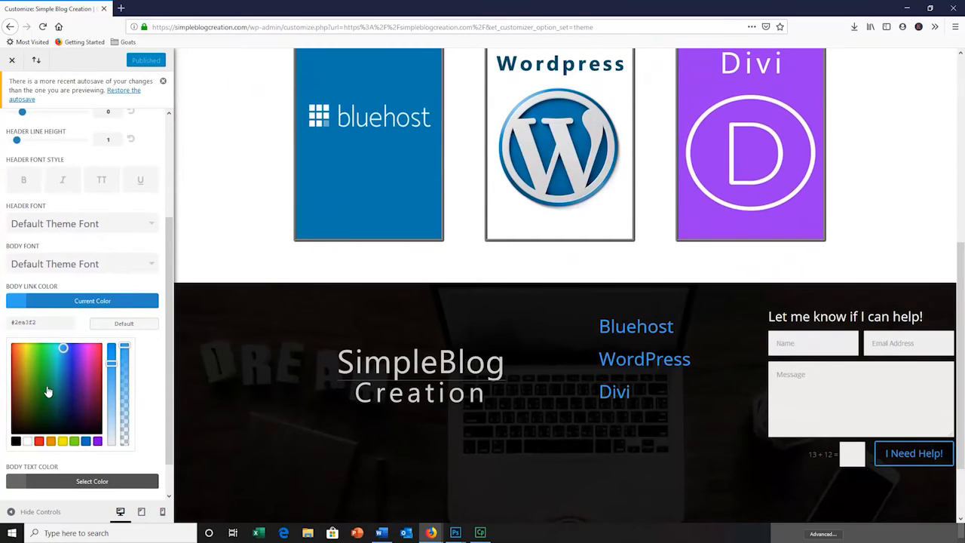
left_click(28, 443)
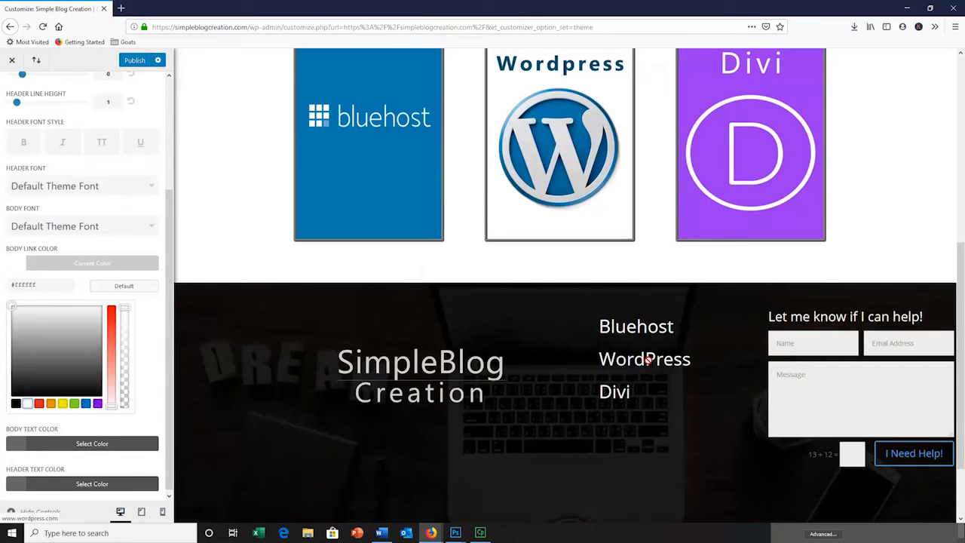
Try grey (#969696), red (#e02b20) and orange (#d67c00) as the body link color
scroll(957, 330, "down", 2)
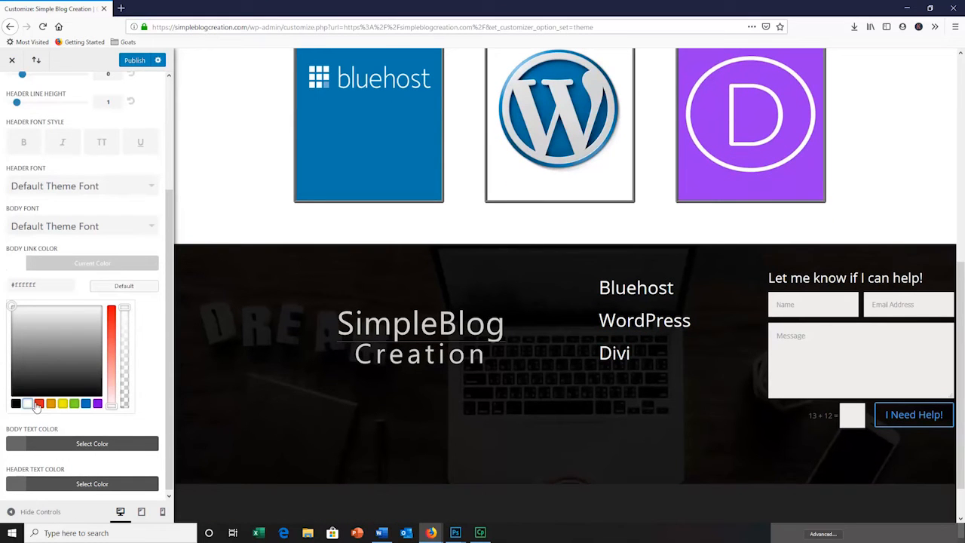
mouse_move(123, 308)
left_mouse_down()
mouse_move(125, 376)
mouse_move(136, 295)
left_mouse_up()
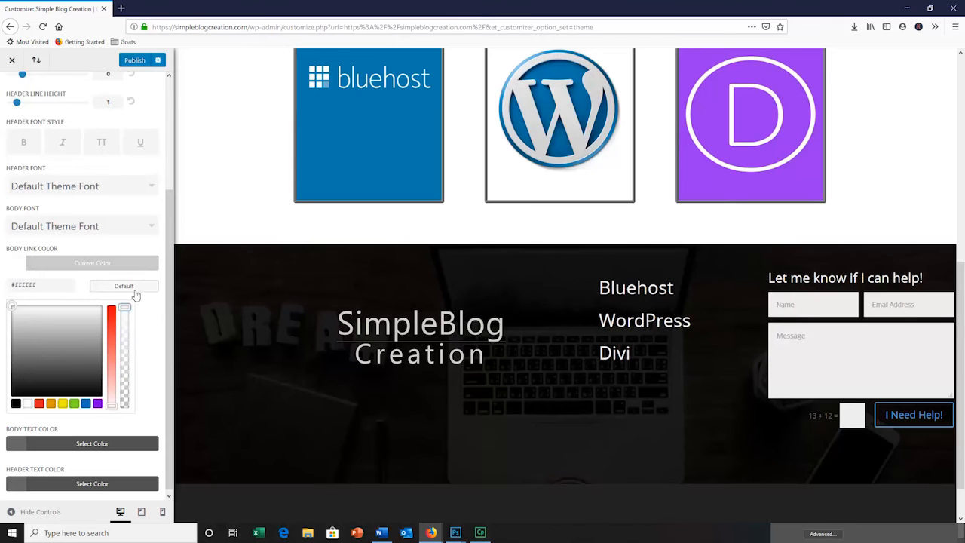
left_click(43, 384)
left_click(56, 343)
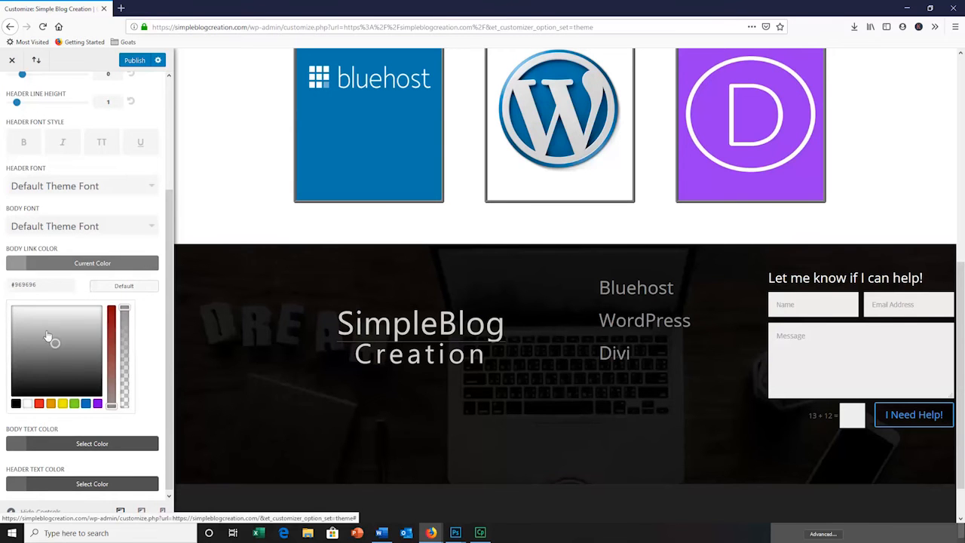
left_click(36, 306)
left_click(39, 404)
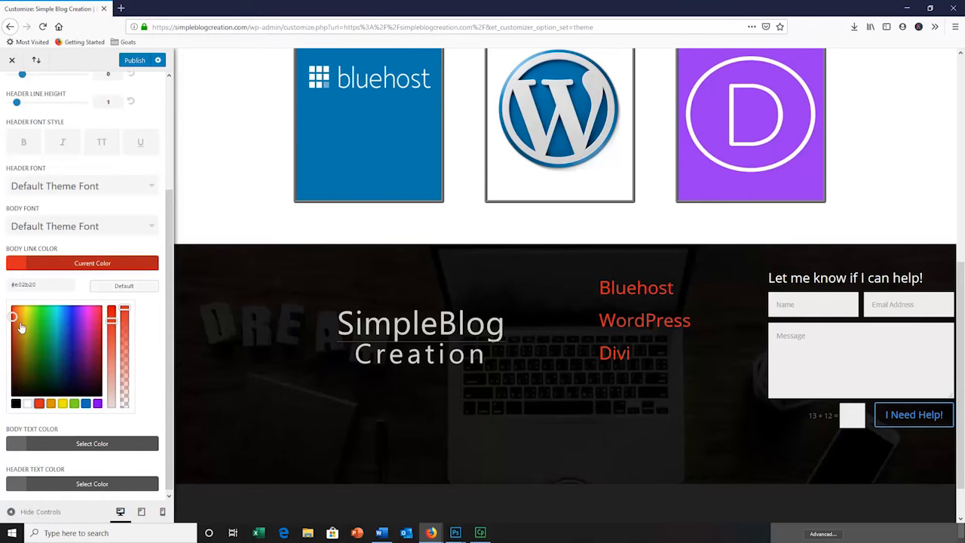
left_click_drag(14, 317, 41, 343)
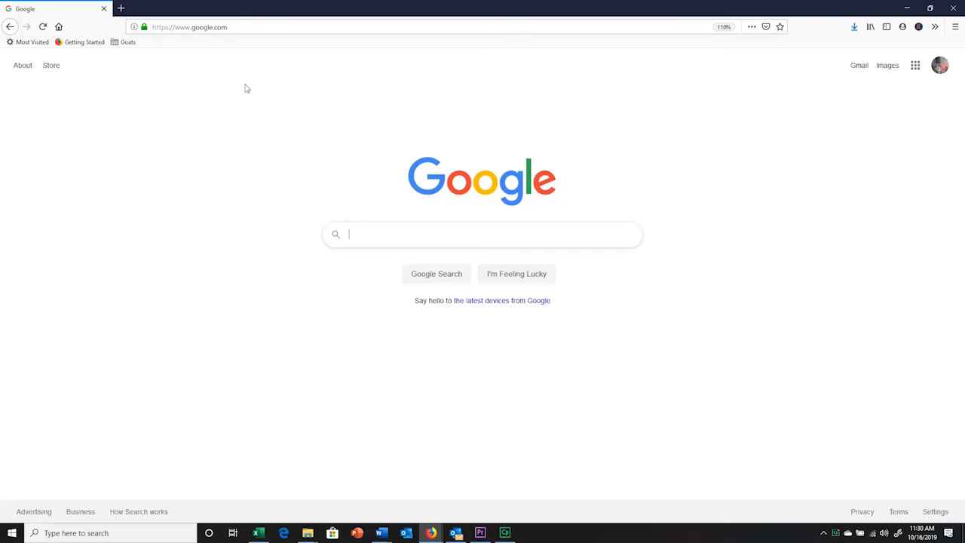
Load simpleblogcreation.com and examine the published home page from the banner to the footer
left_click(266, 26)
type("simpleblogcreation.com/")
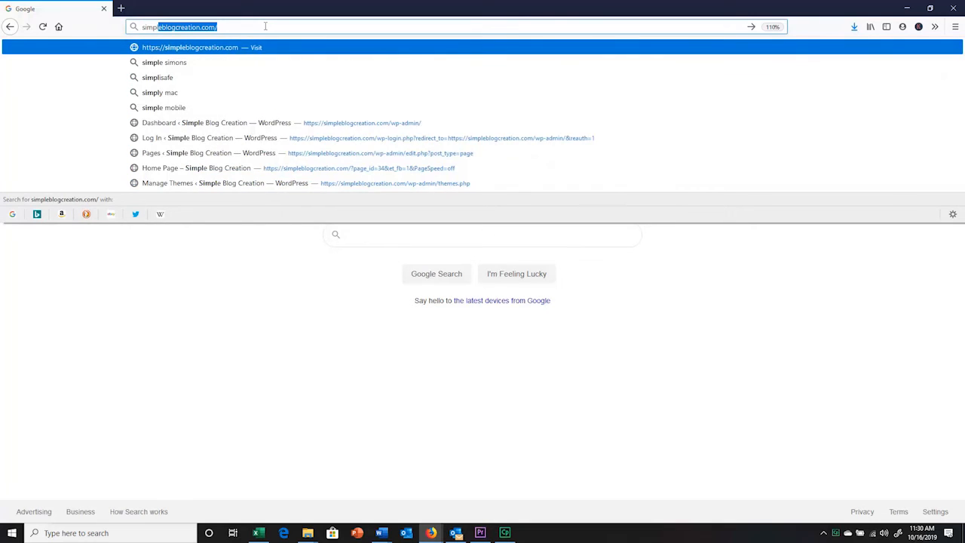
key("Return")
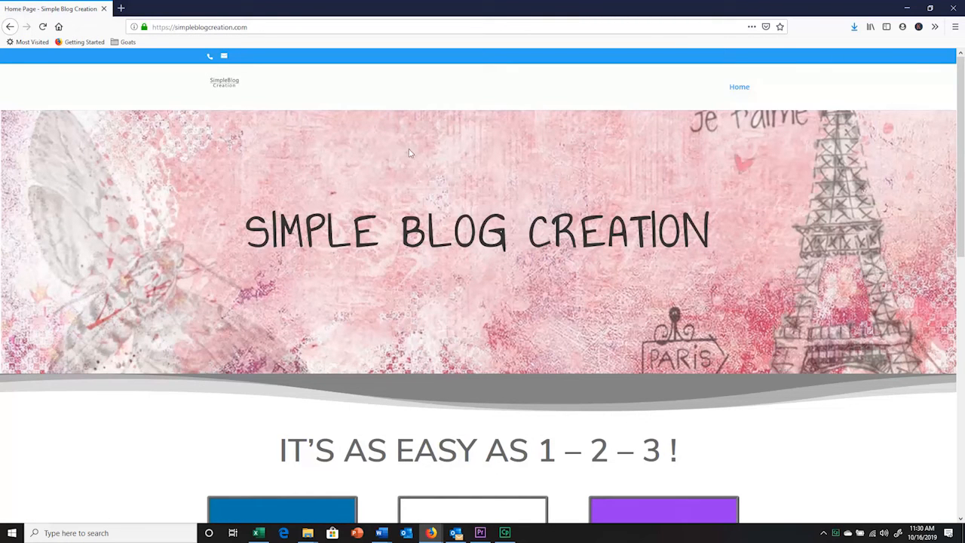
scroll(409, 153, "down", 3)
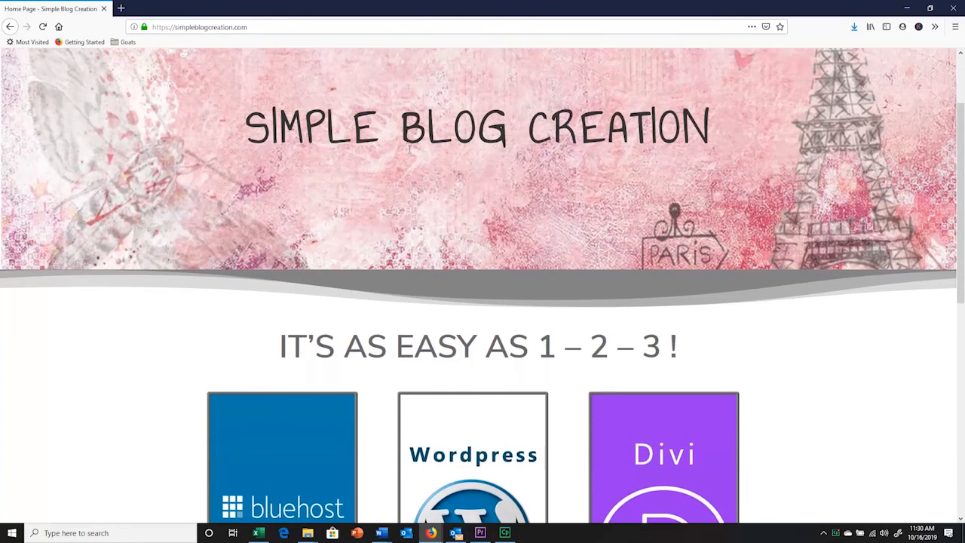
scroll(410, 150, "down", 3)
scroll(410, 153, "down", 3)
scroll(410, 154, "down", 1)
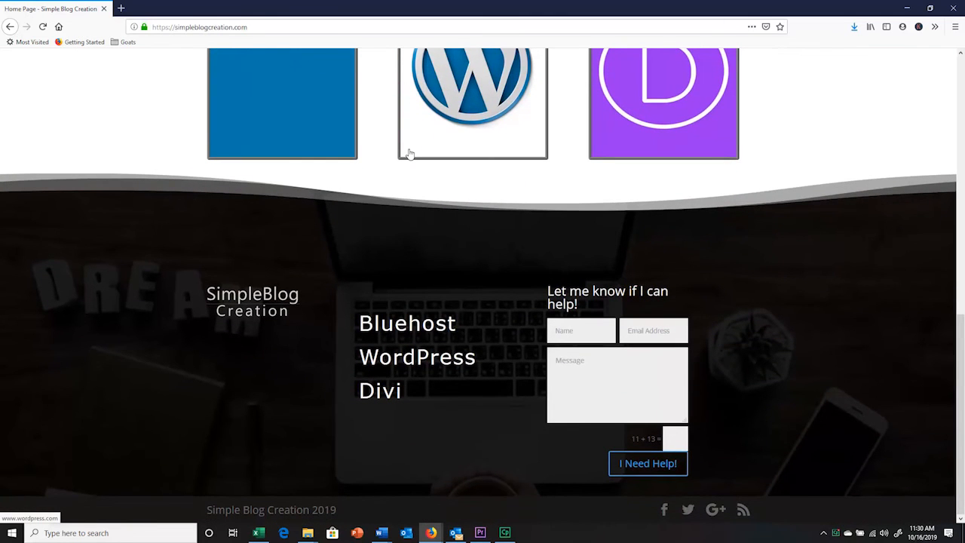
scroll(410, 153, "up", 9)
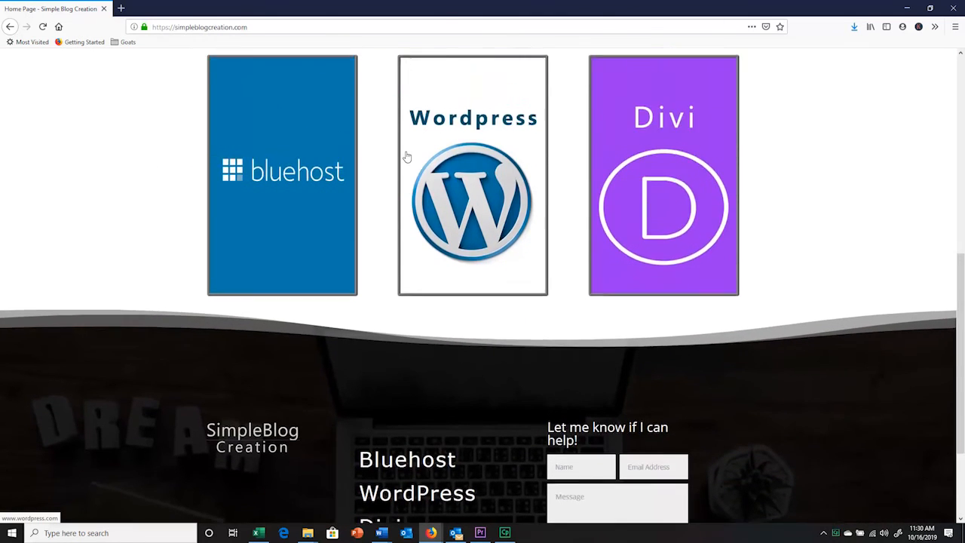
scroll(405, 157, "down", 2)
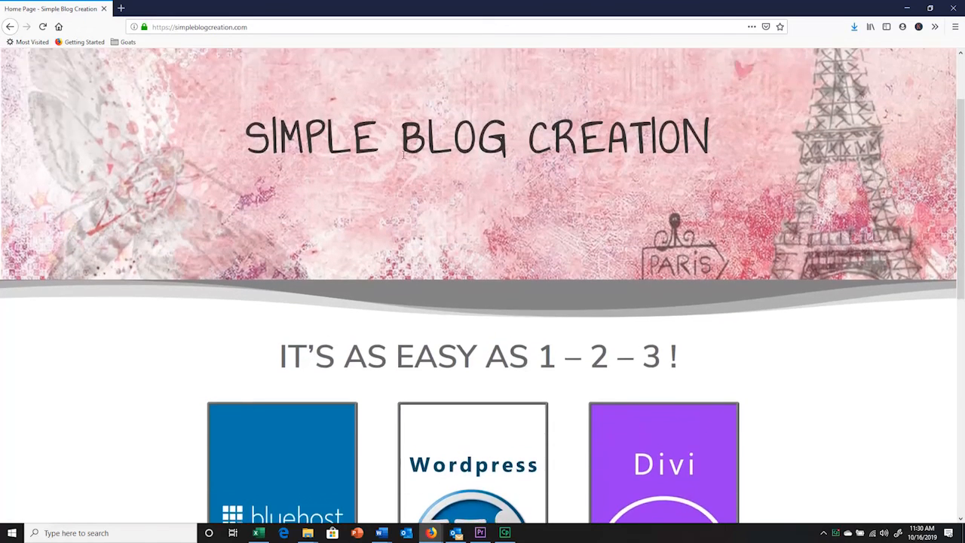
scroll(399, 196, "down", 2)
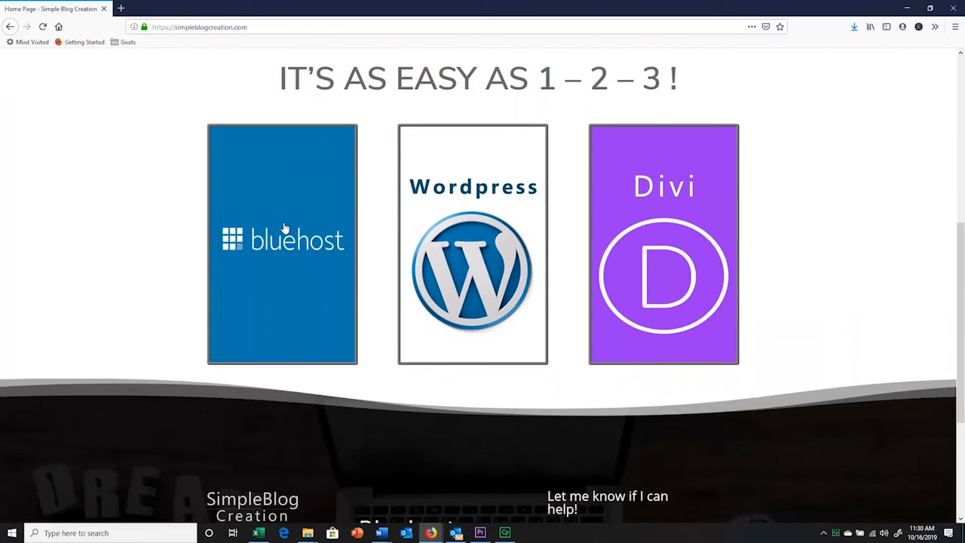
Test the links of the Bluehost, WordPress and Divi images on the published home page
left_click(283, 227)
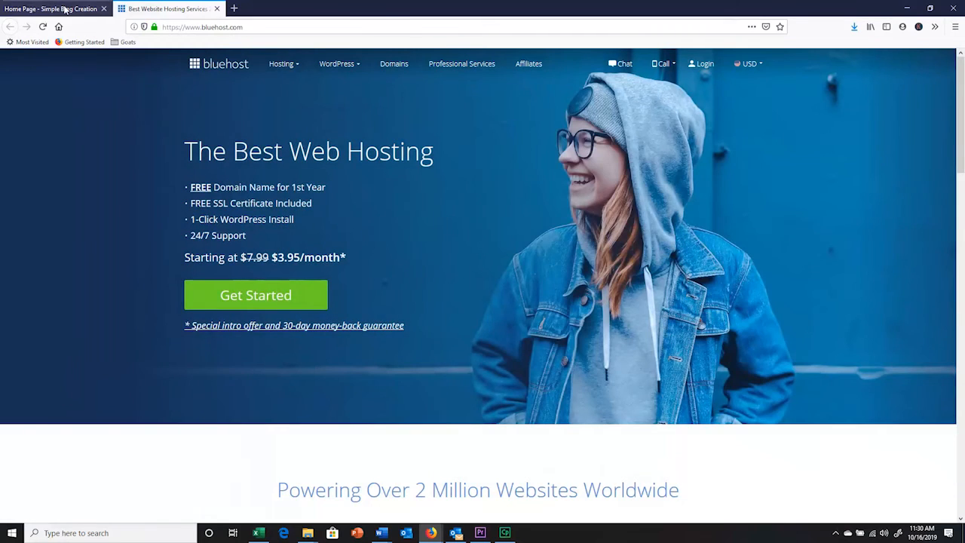
left_click(66, 10)
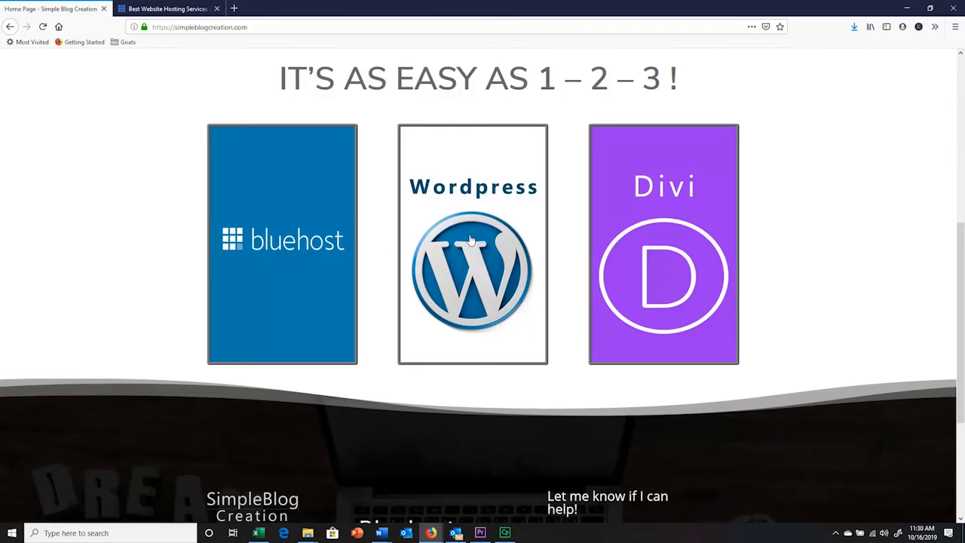
left_click(468, 240)
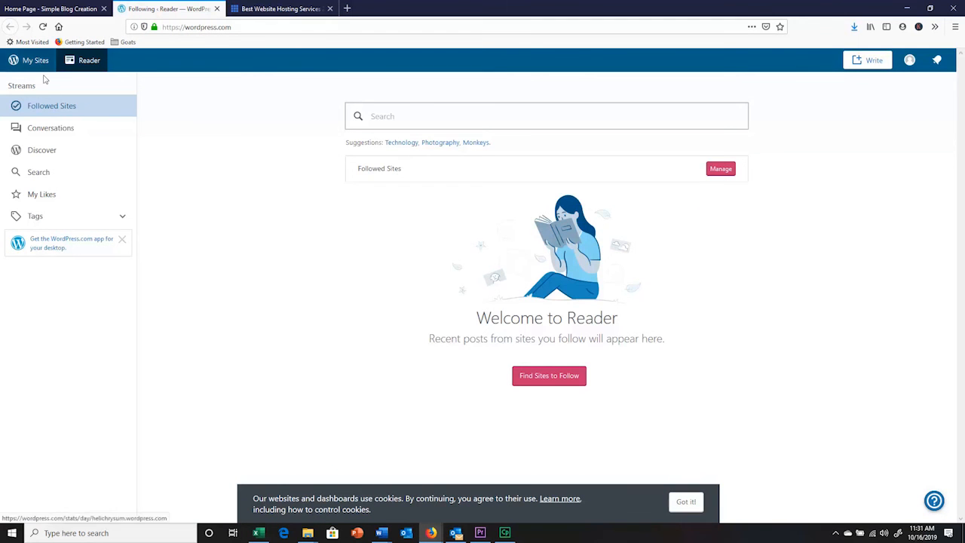
left_click(23, 60)
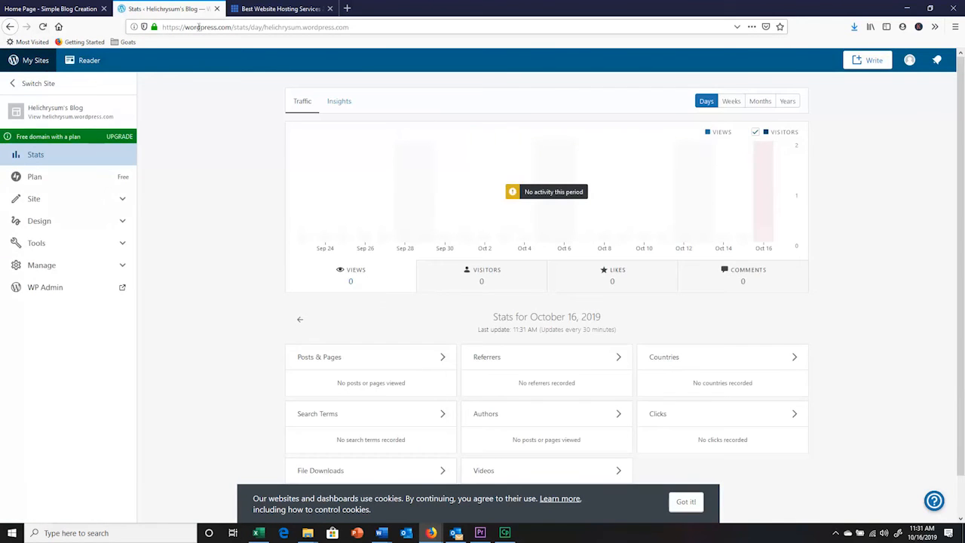
left_click(50, 10)
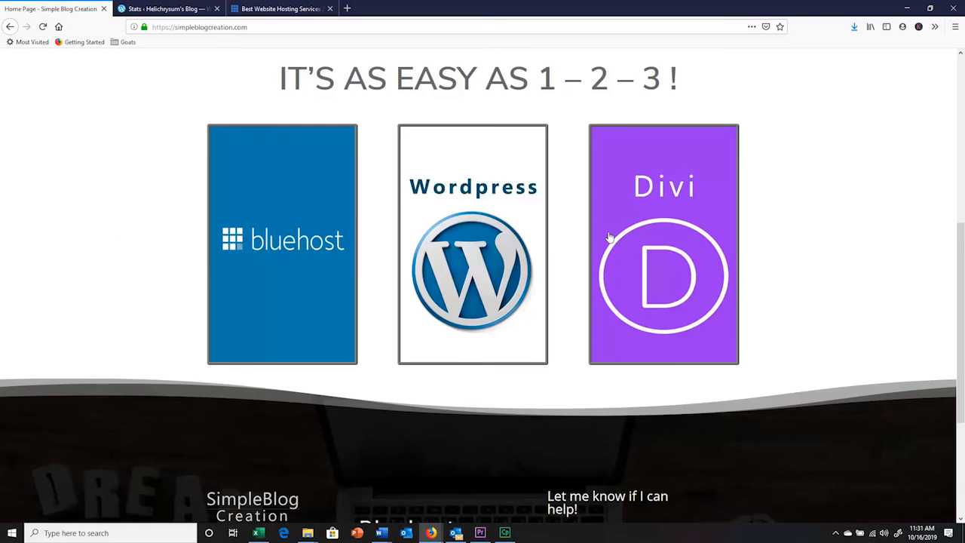
left_click(671, 247)
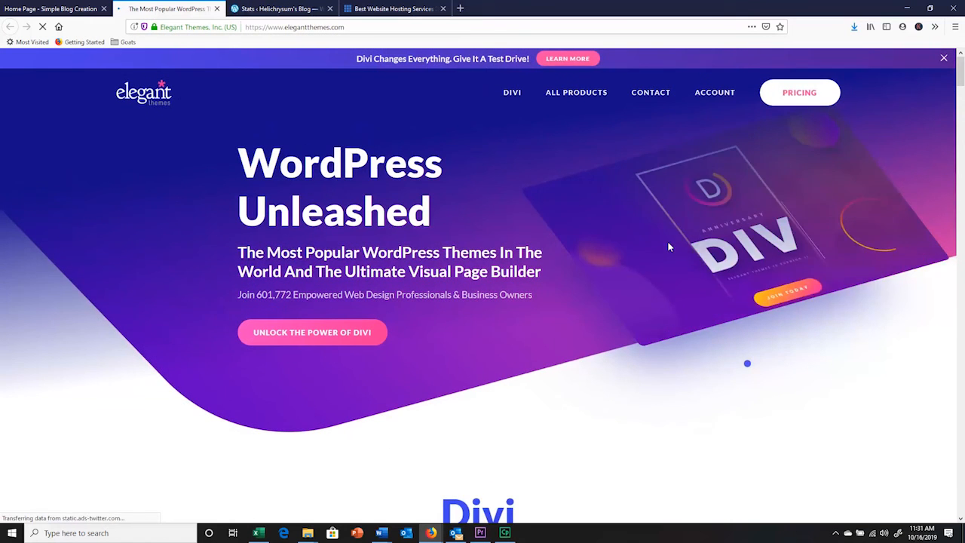
Examine the Elegant Themes home page opened from the Divi image, from the hero banner to the Design section
scroll(366, 211, "down", 5)
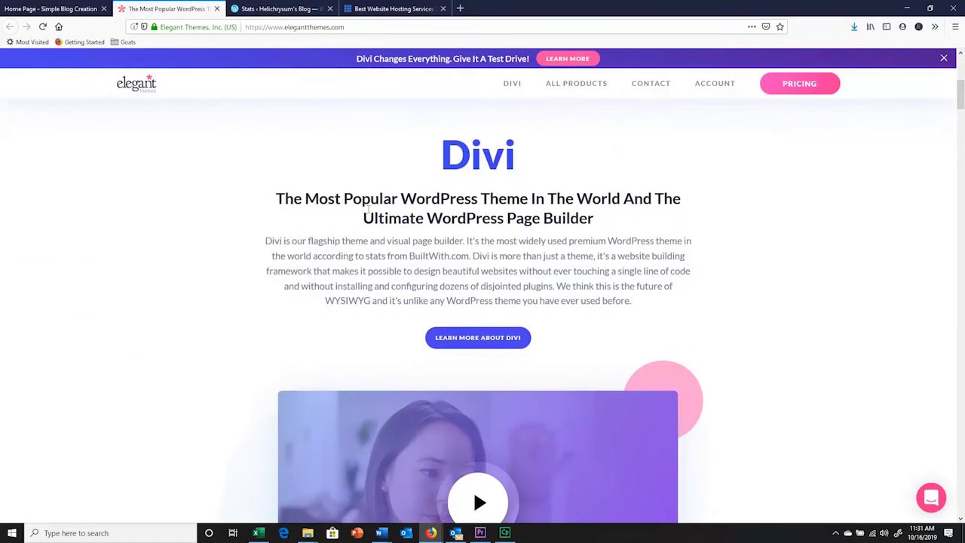
scroll(367, 212, "down", 8)
scroll(367, 213, "down", 7)
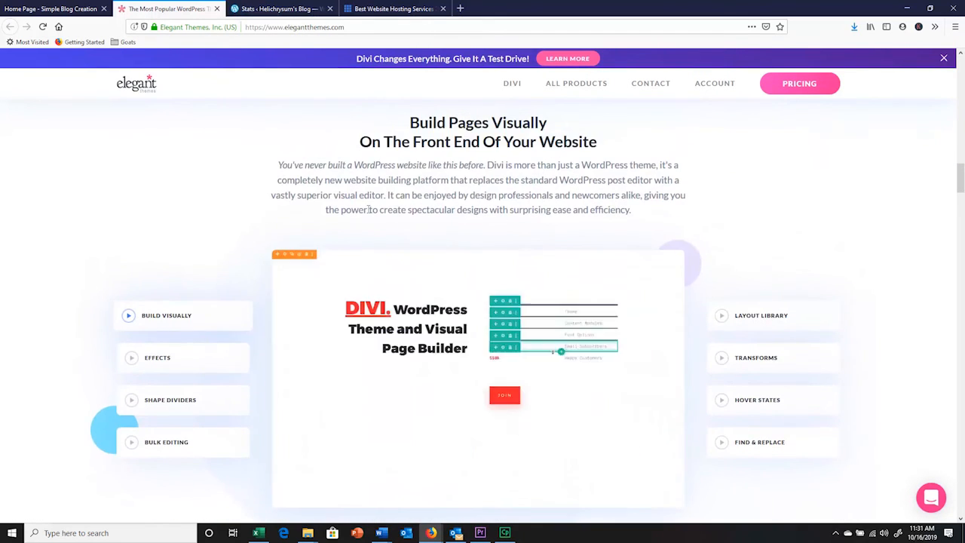
scroll(368, 211, "down", 1)
scroll(368, 214, "down", 5)
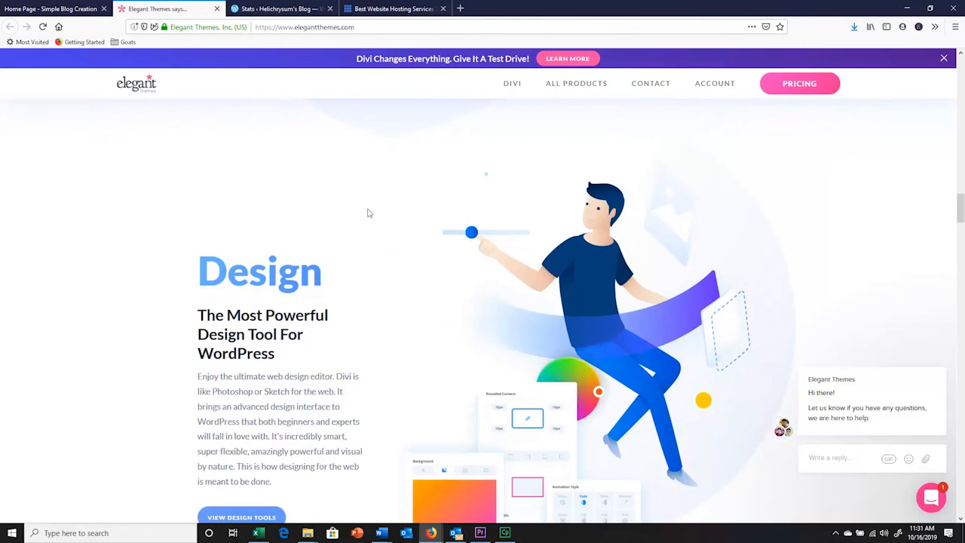
scroll(367, 212, "down", 4)
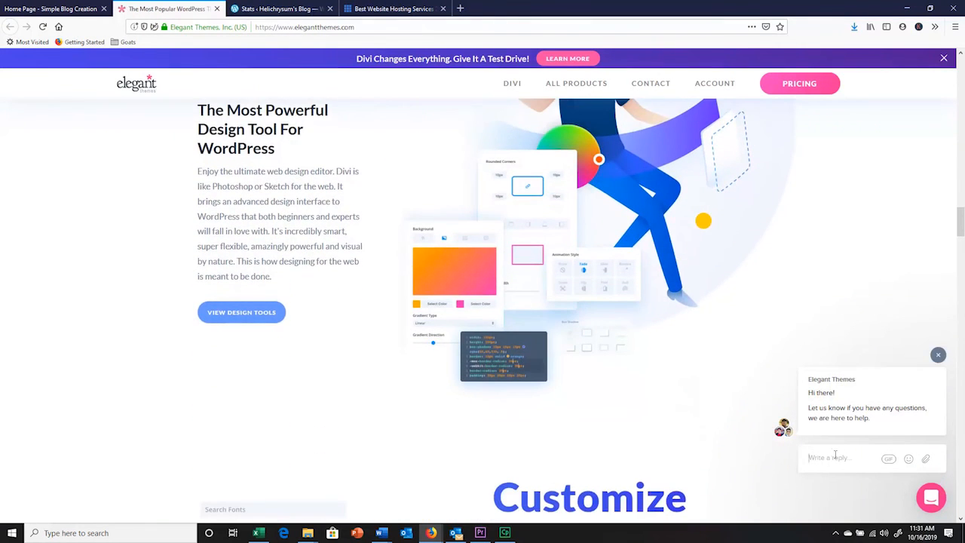
Reply "OK.. Thank you :)" to the greeting in the Elegant Themes support chat
left_click(835, 455)
type("OK. Thank you :)")
key("Return")
Examine the rest of the Elegant Themes page, from the Customize section through the licence benefits to the footer
scroll(496, 330, "down", 8)
scroll(490, 334, "down", 4)
scroll(488, 338, "down", 4)
scroll(487, 340, "down", 4)
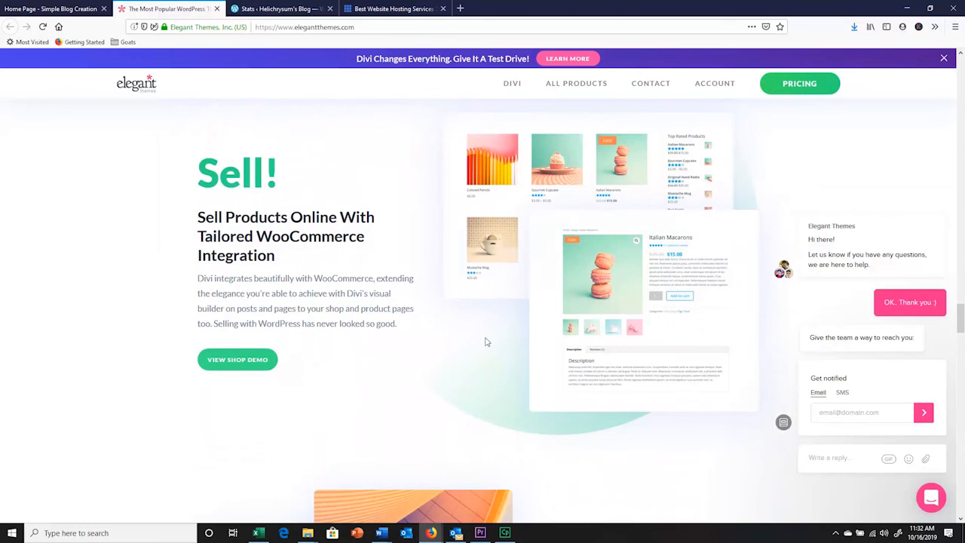
scroll(487, 341, "down", 9)
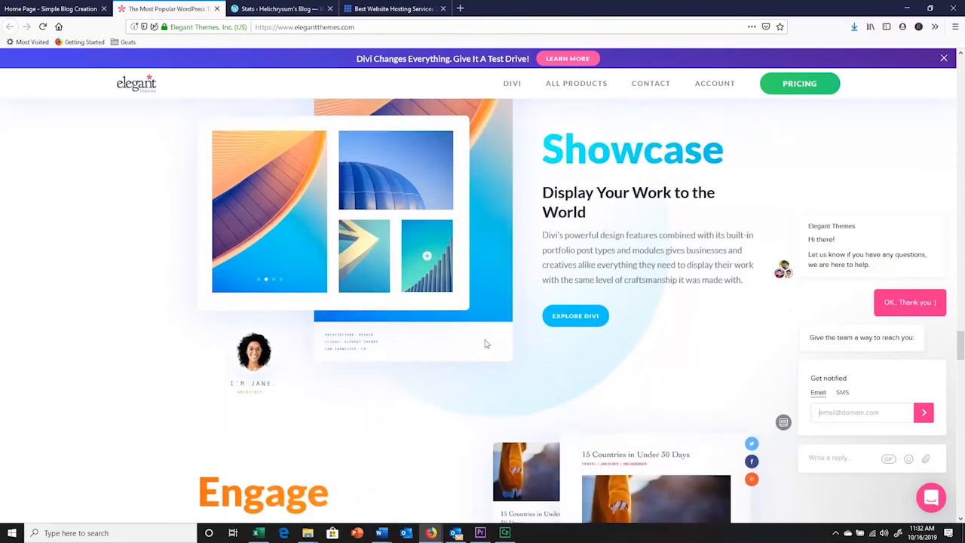
scroll(485, 345, "down", 10)
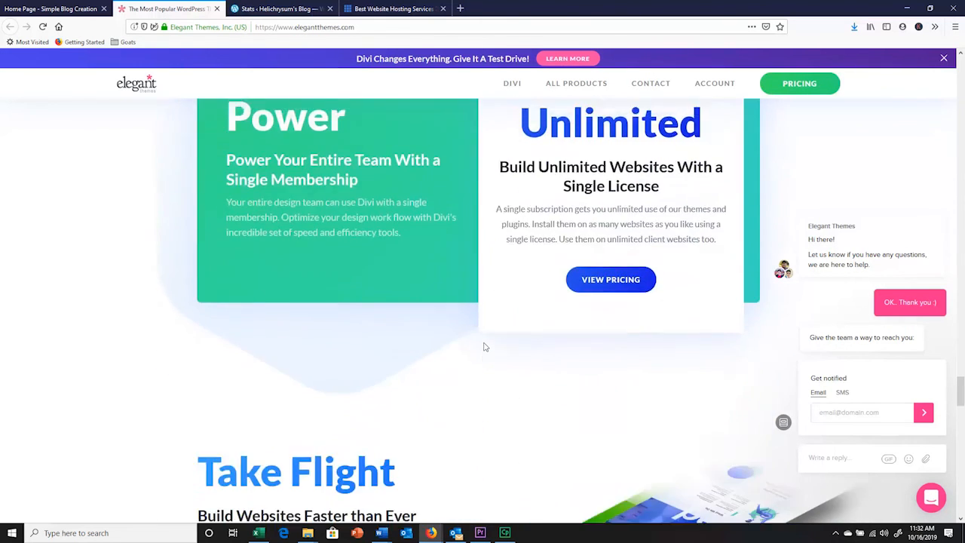
scroll(485, 348, "down", 1)
scroll(485, 348, "down", 5)
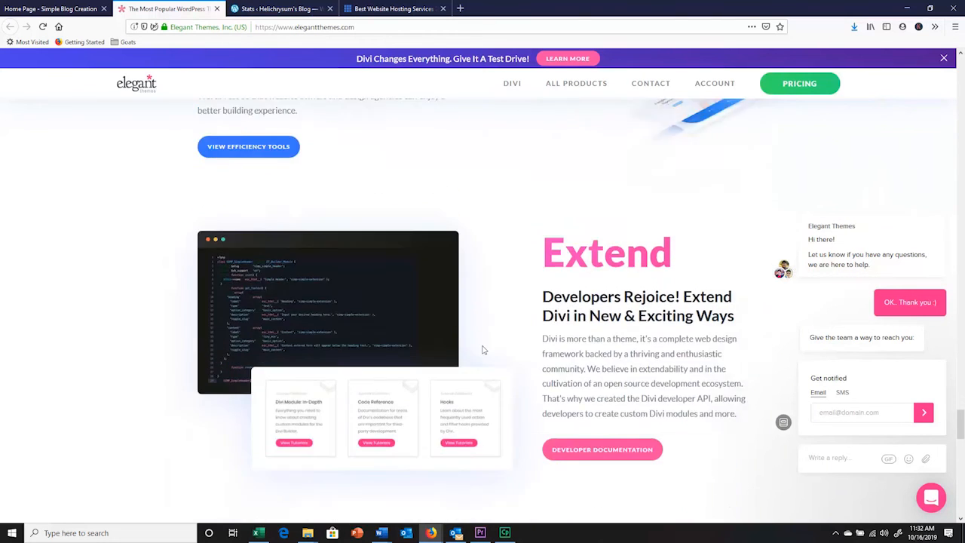
scroll(483, 349, "down", 10)
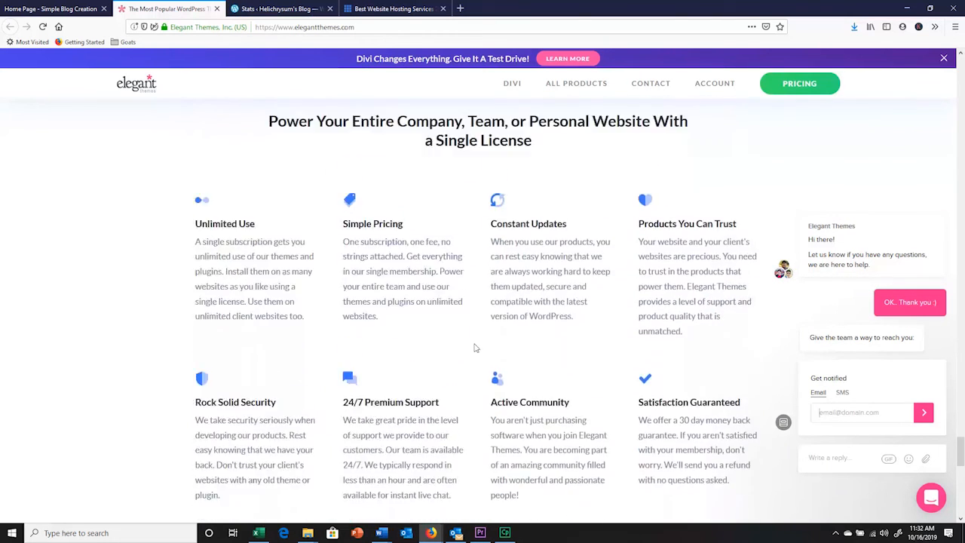
scroll(475, 348, "down", 2)
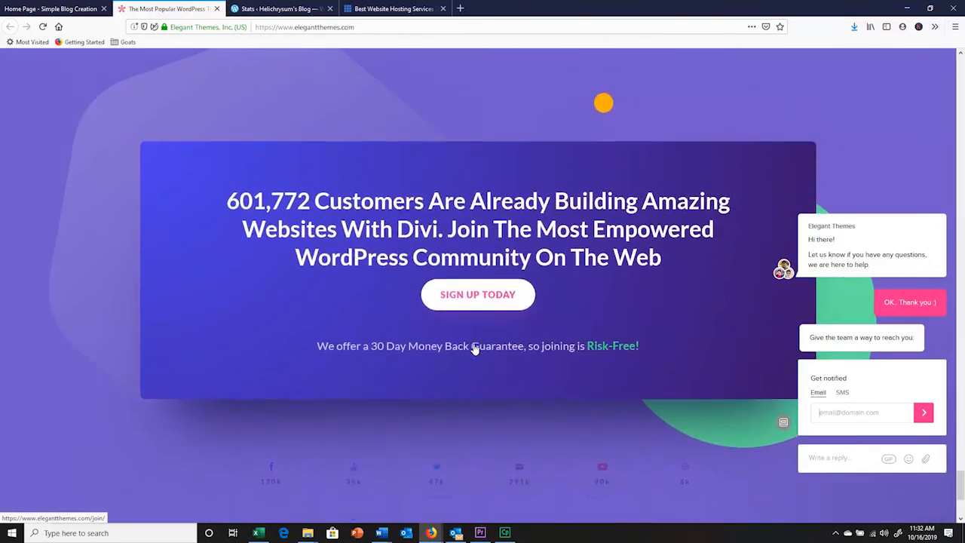
scroll(475, 348, "down", 4)
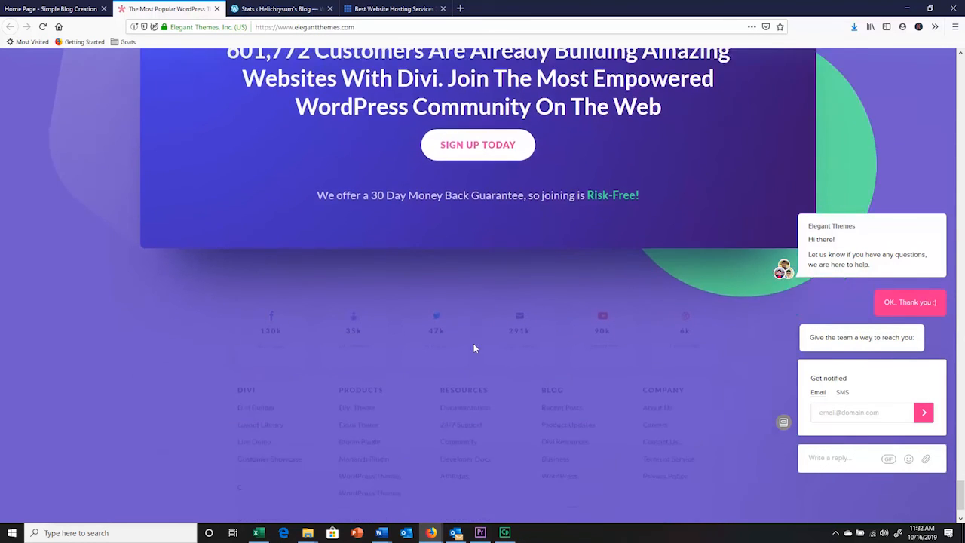
scroll(475, 348, "down", 1)
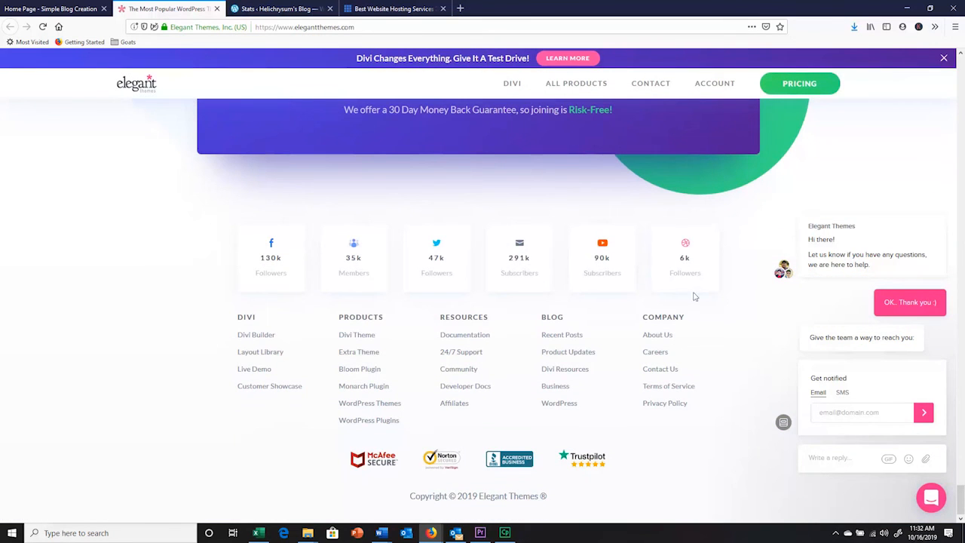
scroll(935, 354, "up", 5)
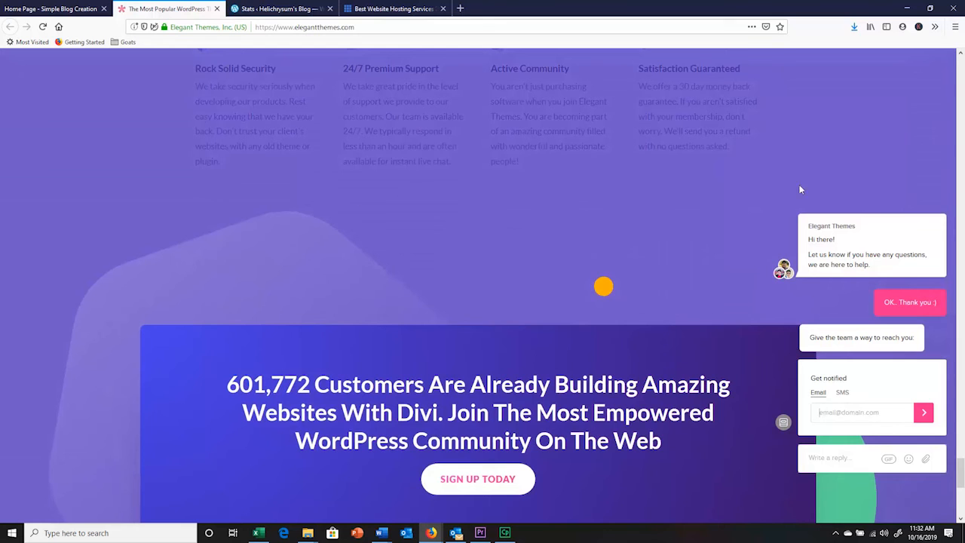
Return to the published Simple Blog Creation home page and review its linked images, three-column footer and banner
left_click(66, 12)
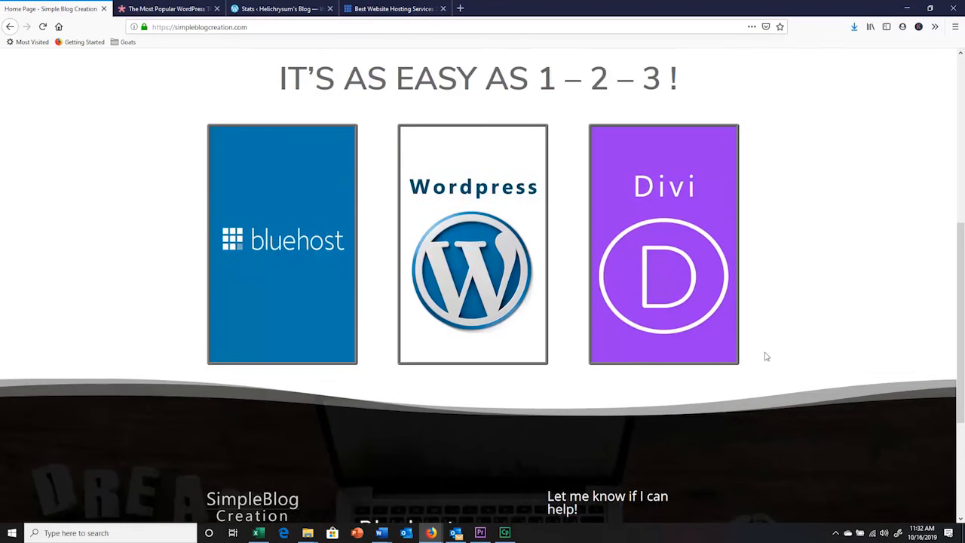
scroll(833, 356, "down", 2)
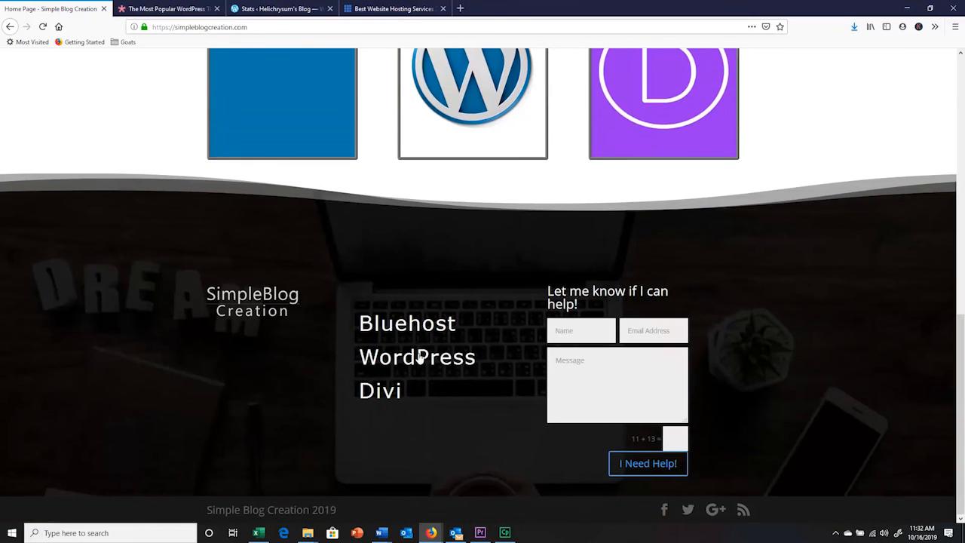
scroll(412, 374, "up", 10)
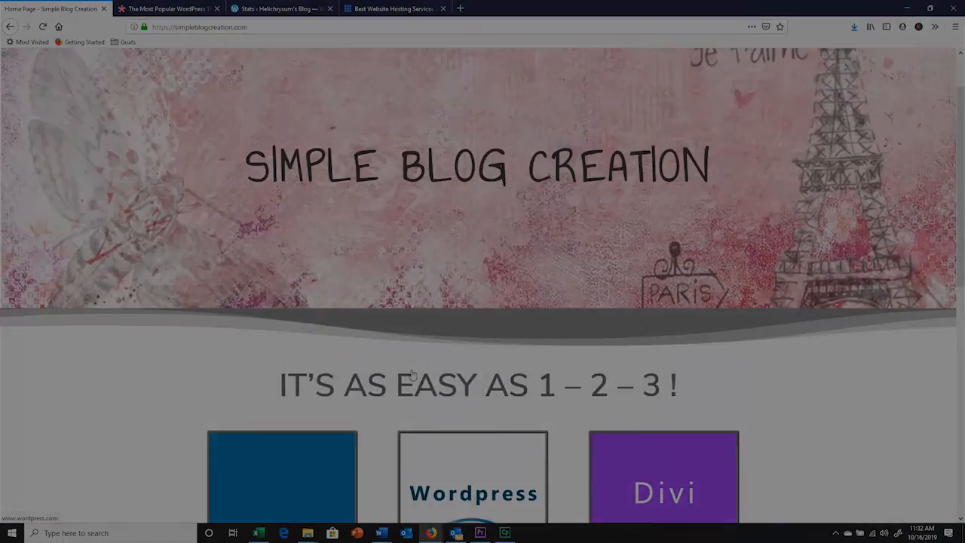